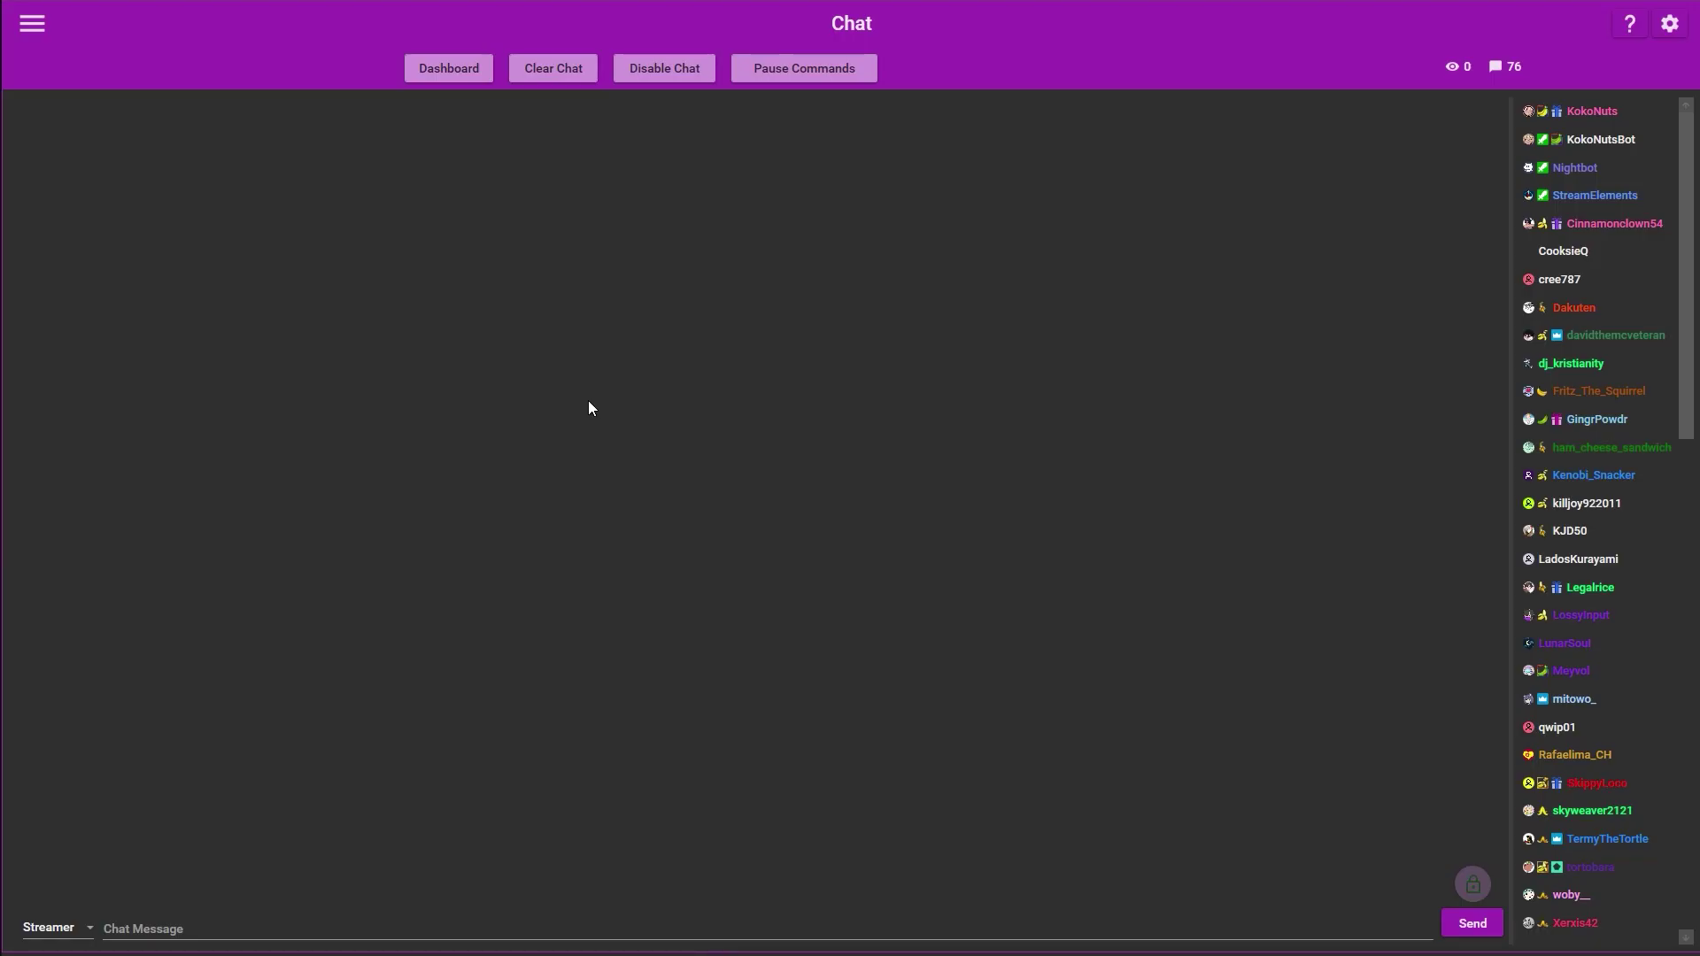
# Create a new Twitch channel point reward named "storm"
pyautogui.click(33, 24)
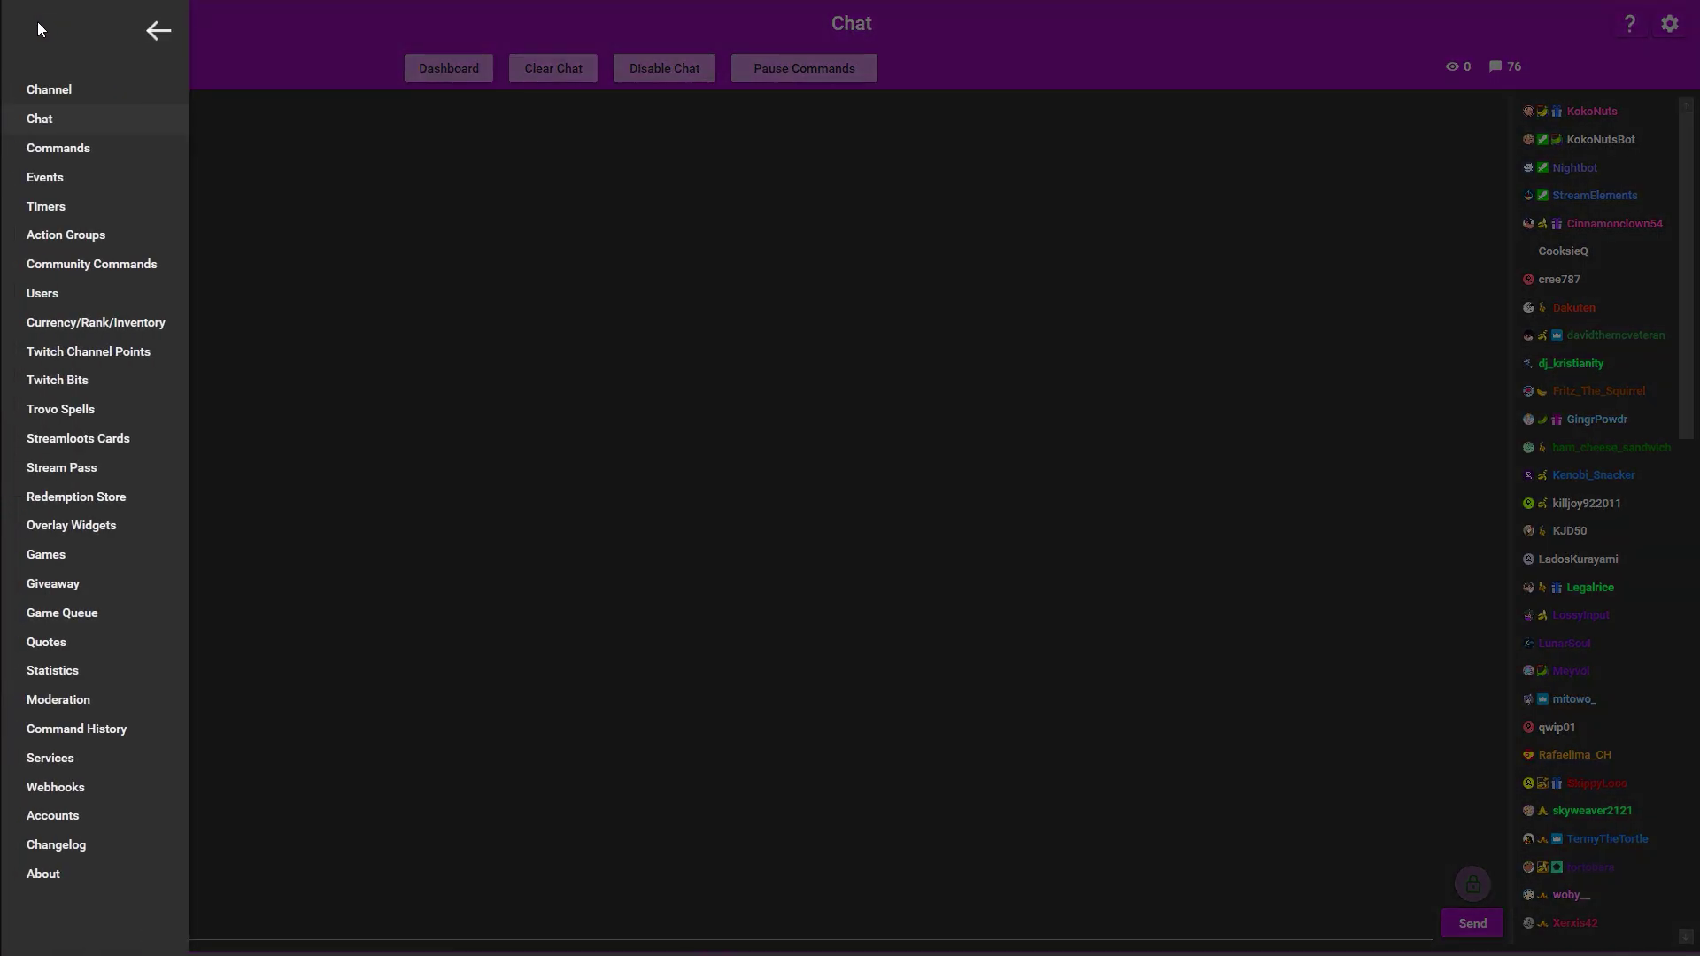
pyautogui.click(132, 350)
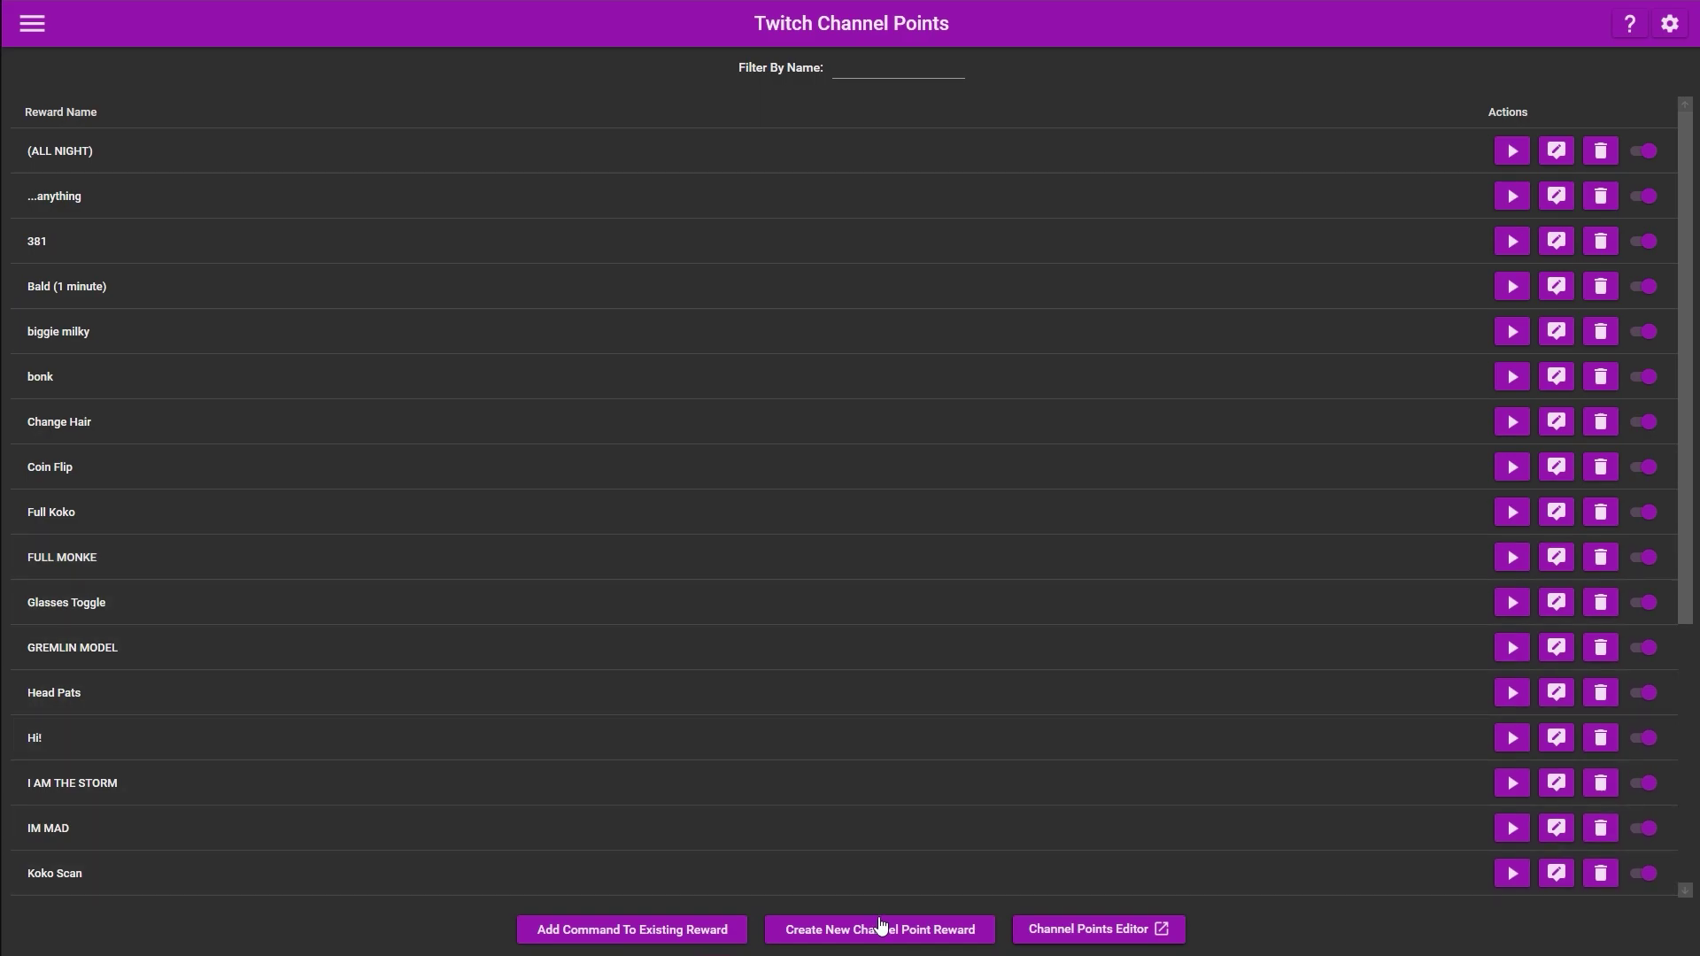
pyautogui.click(886, 930)
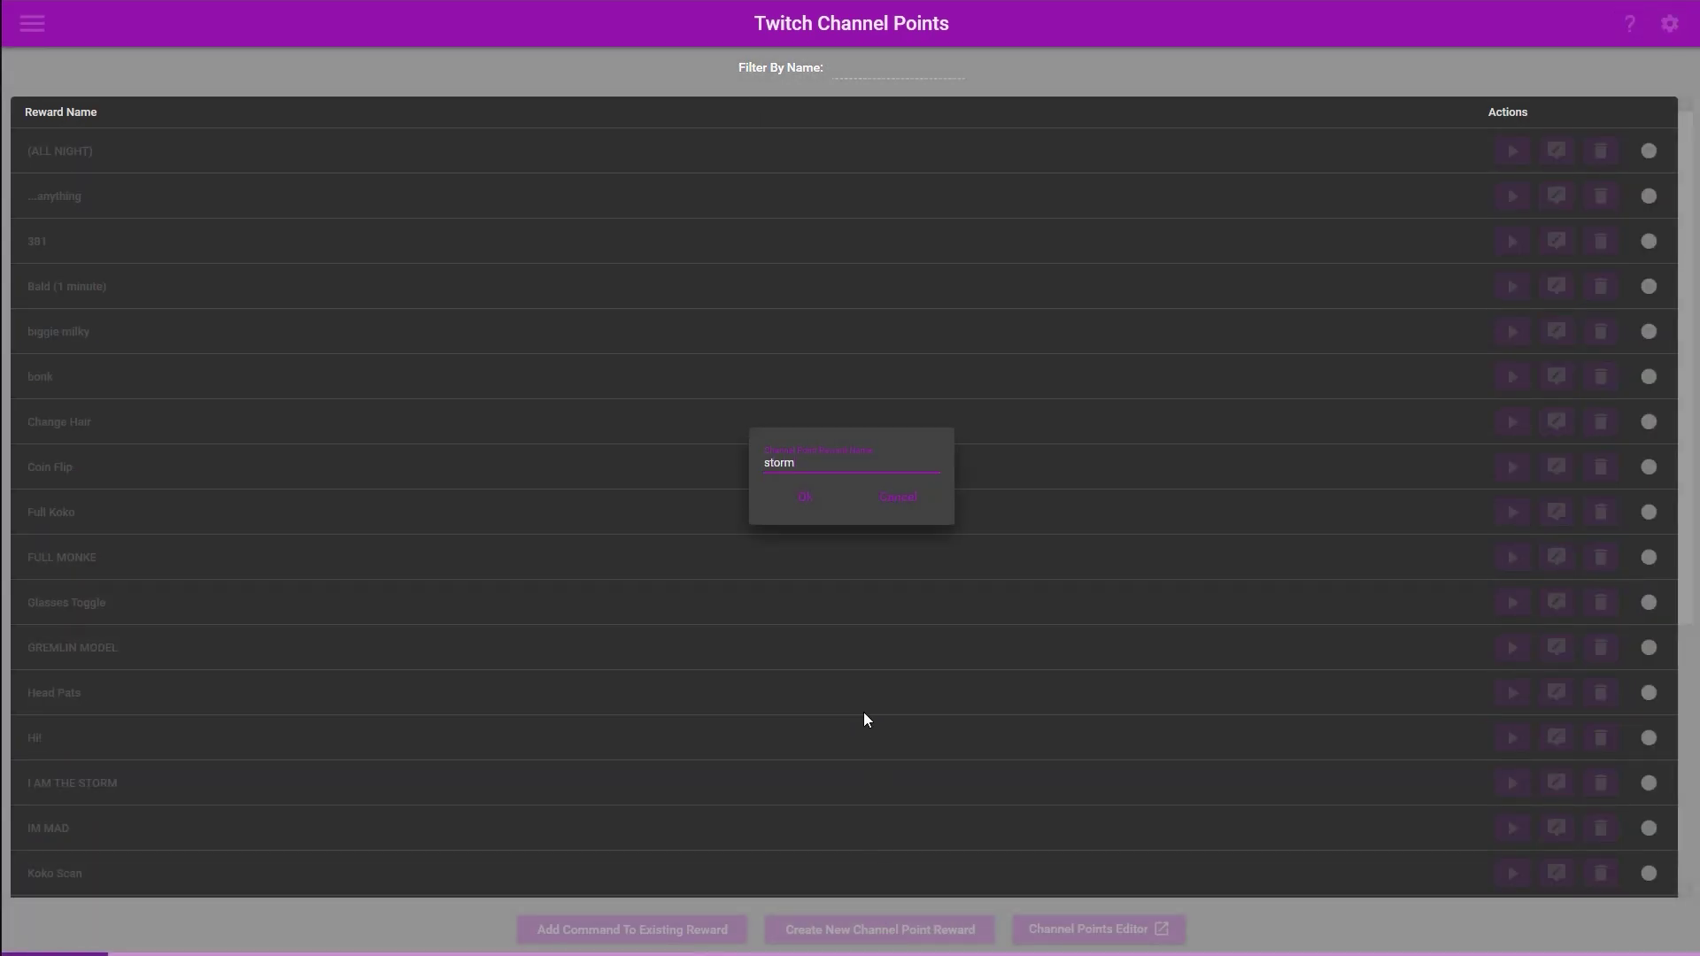
pyautogui.click(812, 505)
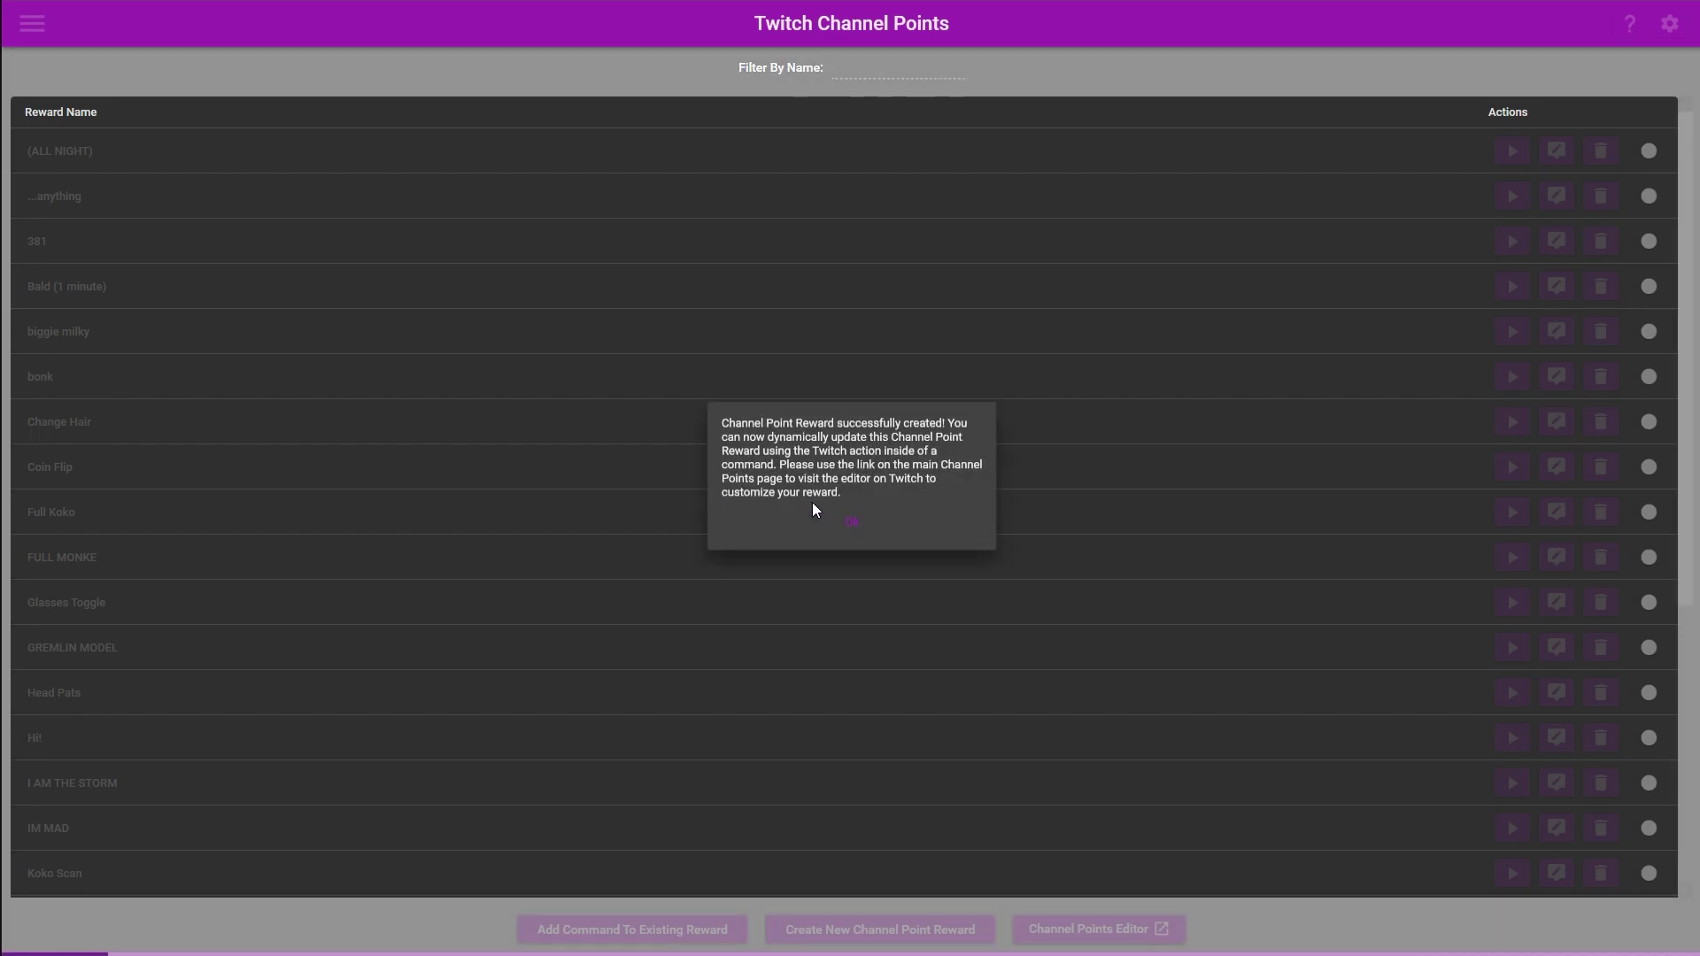
pyautogui.click(852, 526)
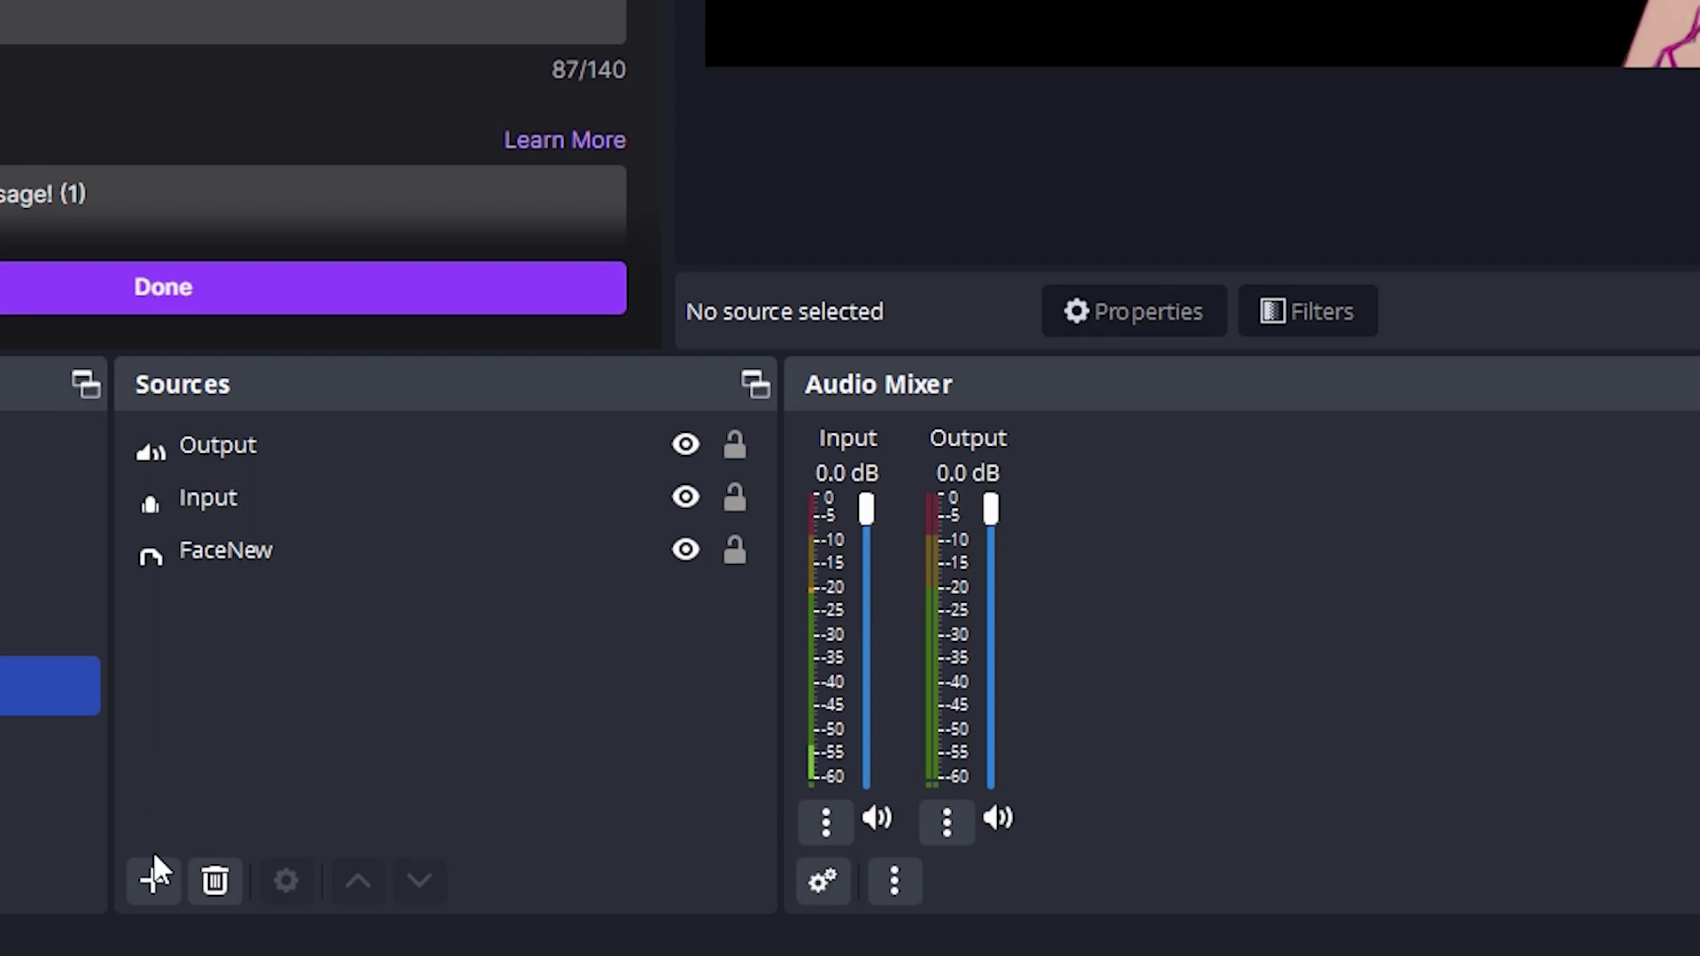
# Switch to OBS Studio and add a new Media Source named "storm" to the scene
pyautogui.click(152, 877)
pyautogui.click(314, 287)
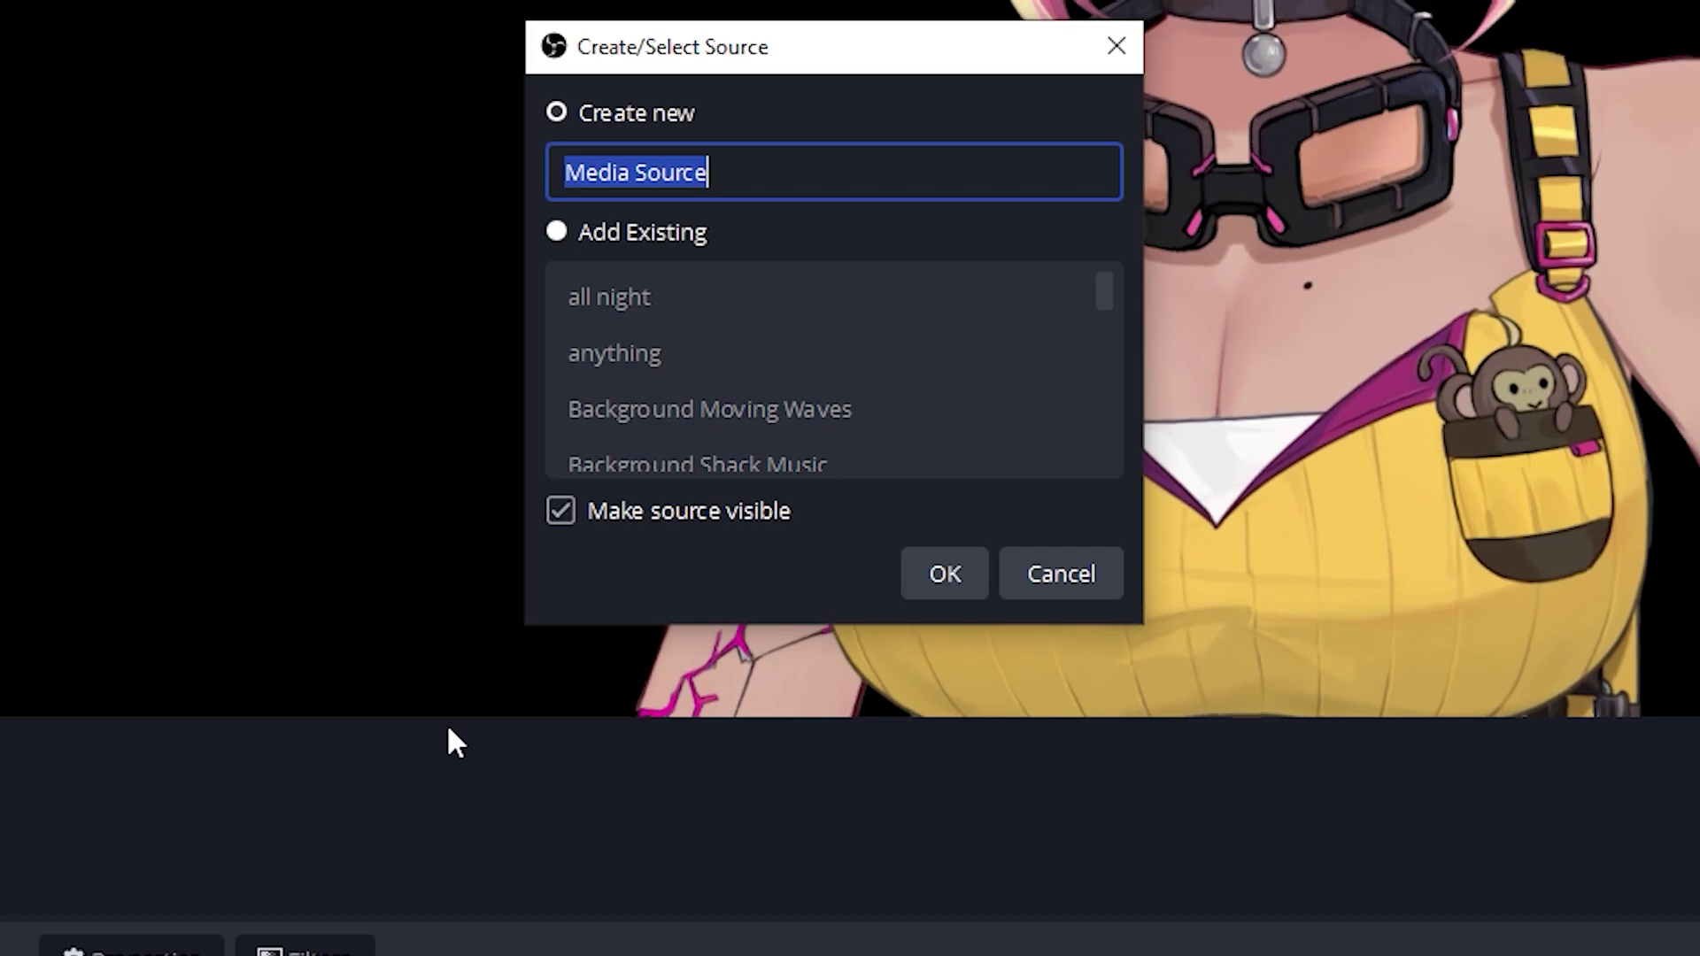
pyautogui.write('storm')
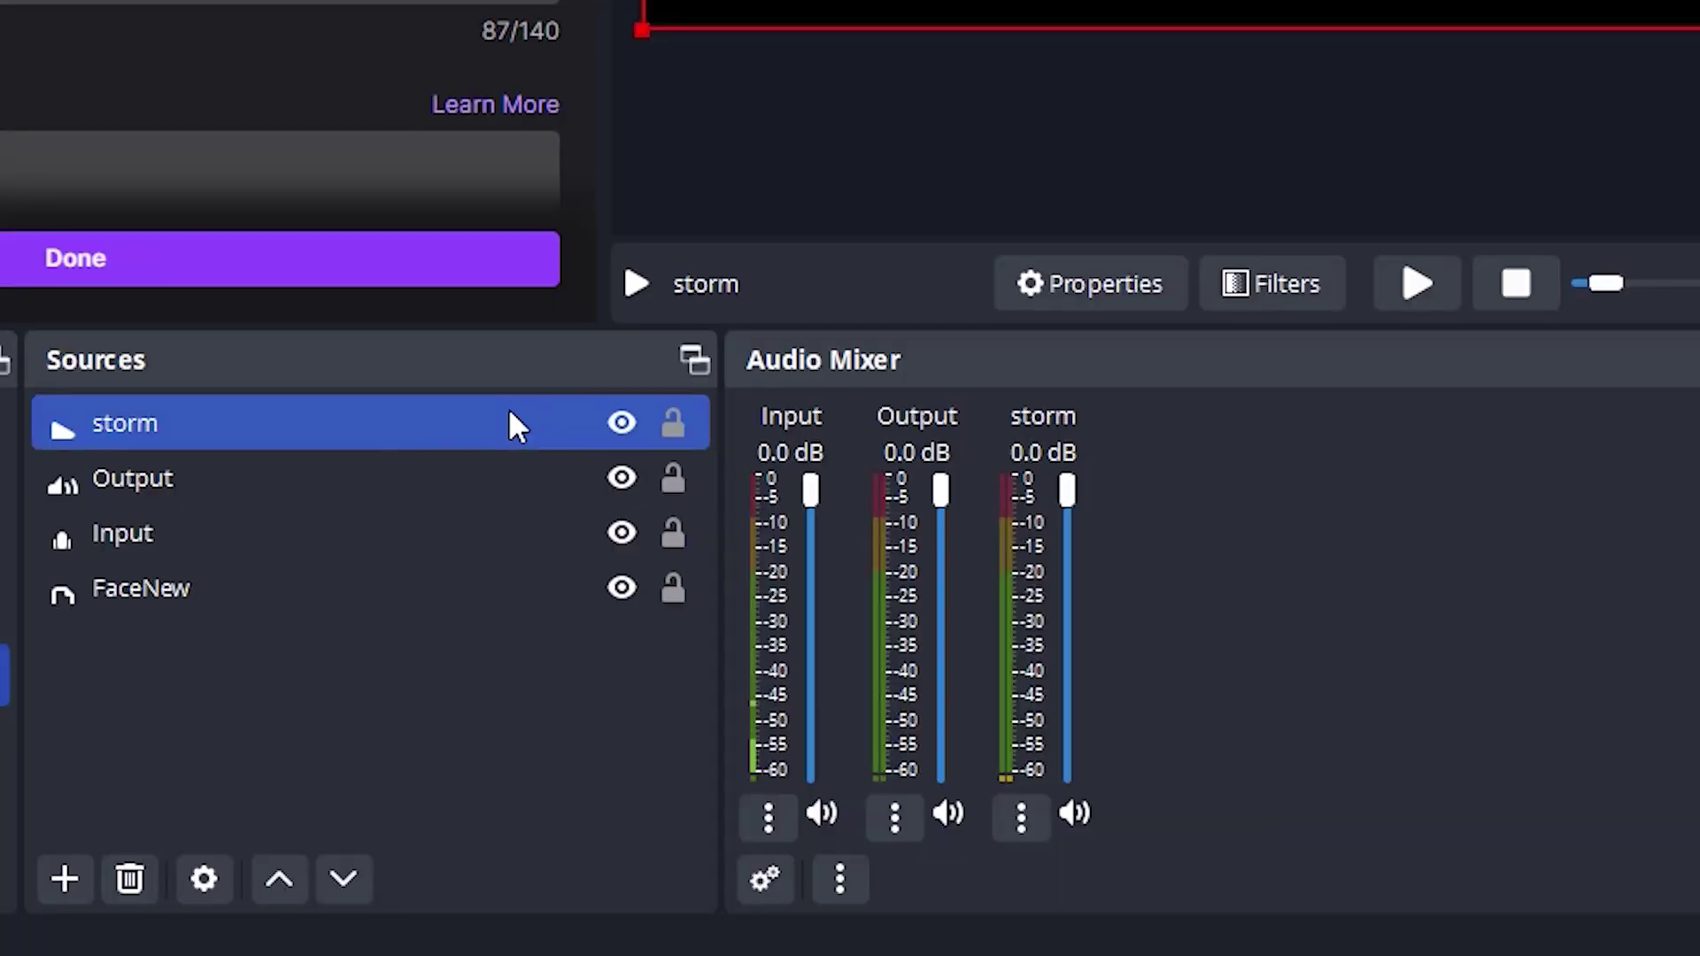
# Add a Chroma Key effect filter to the storm source, keeping Green as the key color
pyautogui.rightClick(511, 424)
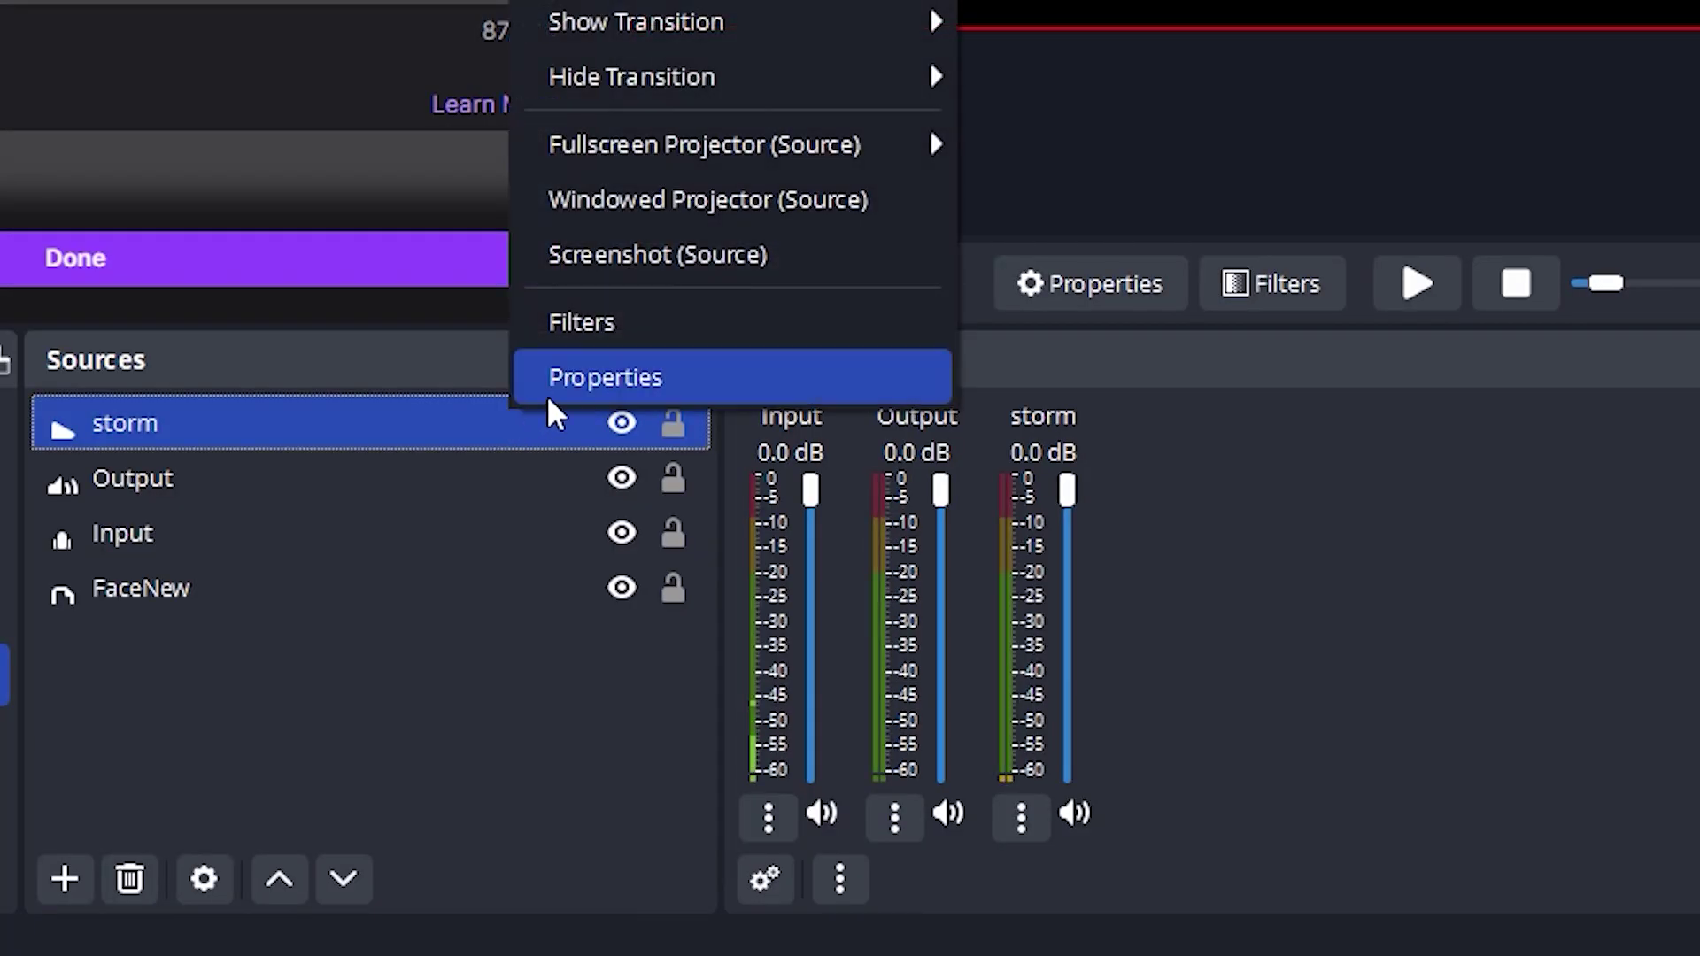
pyautogui.click(659, 321)
pyautogui.click(1090, 257)
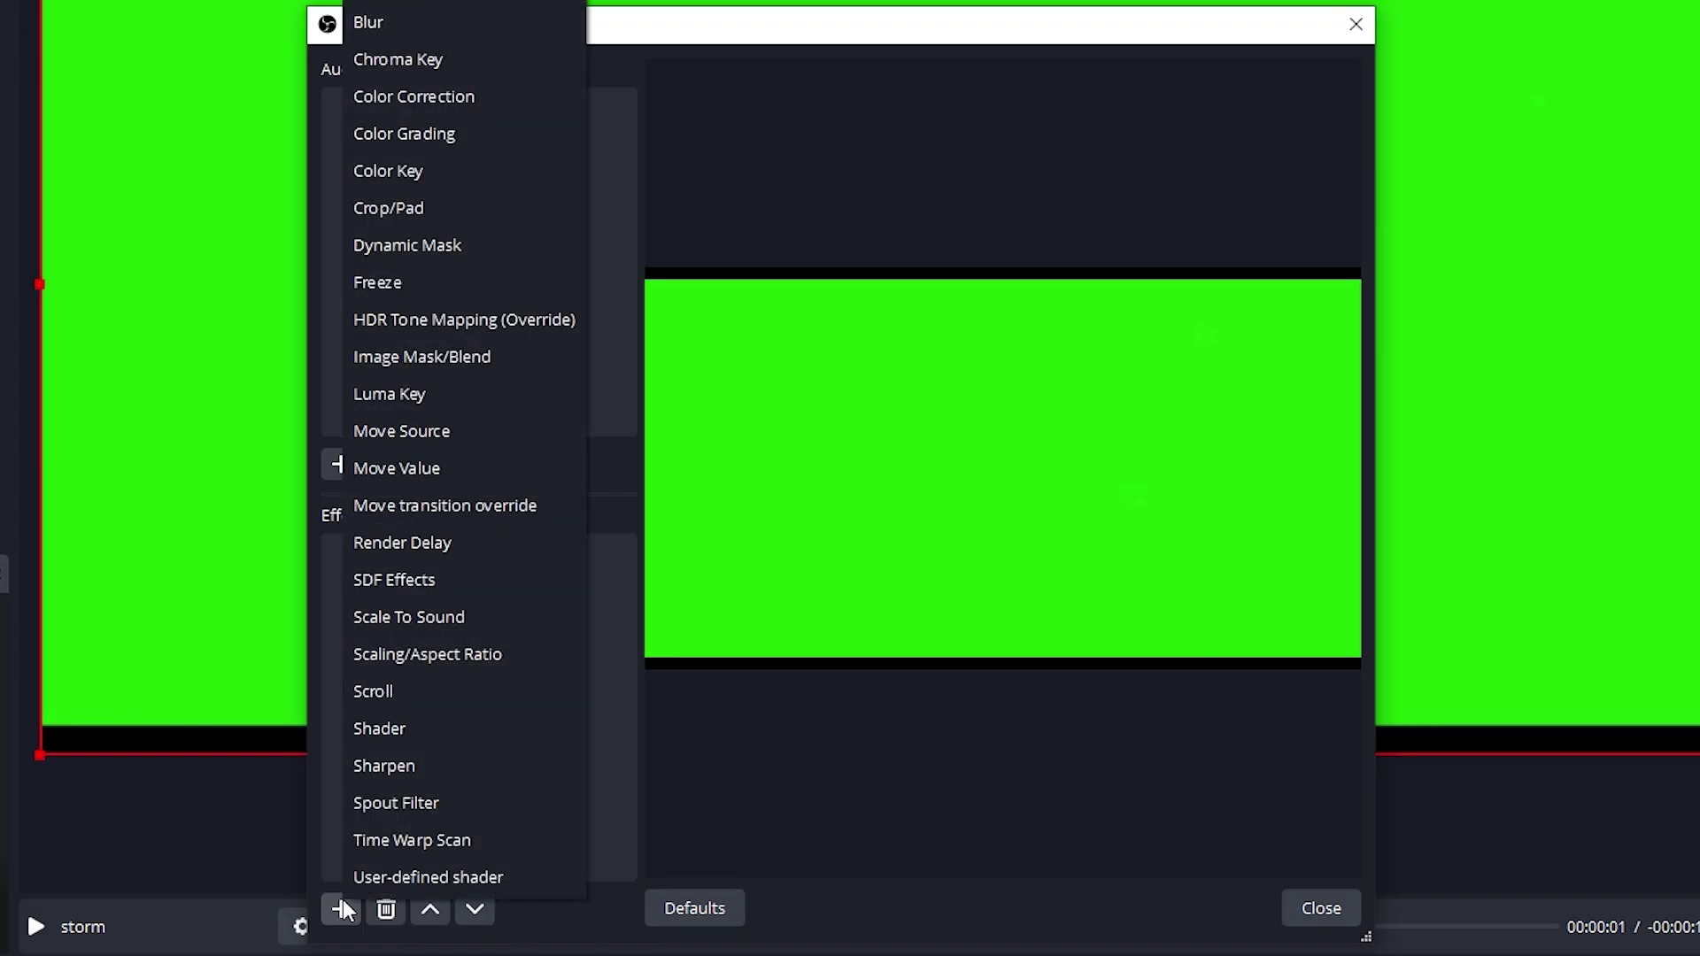
pyautogui.click(460, 56)
pyautogui.click(783, 521)
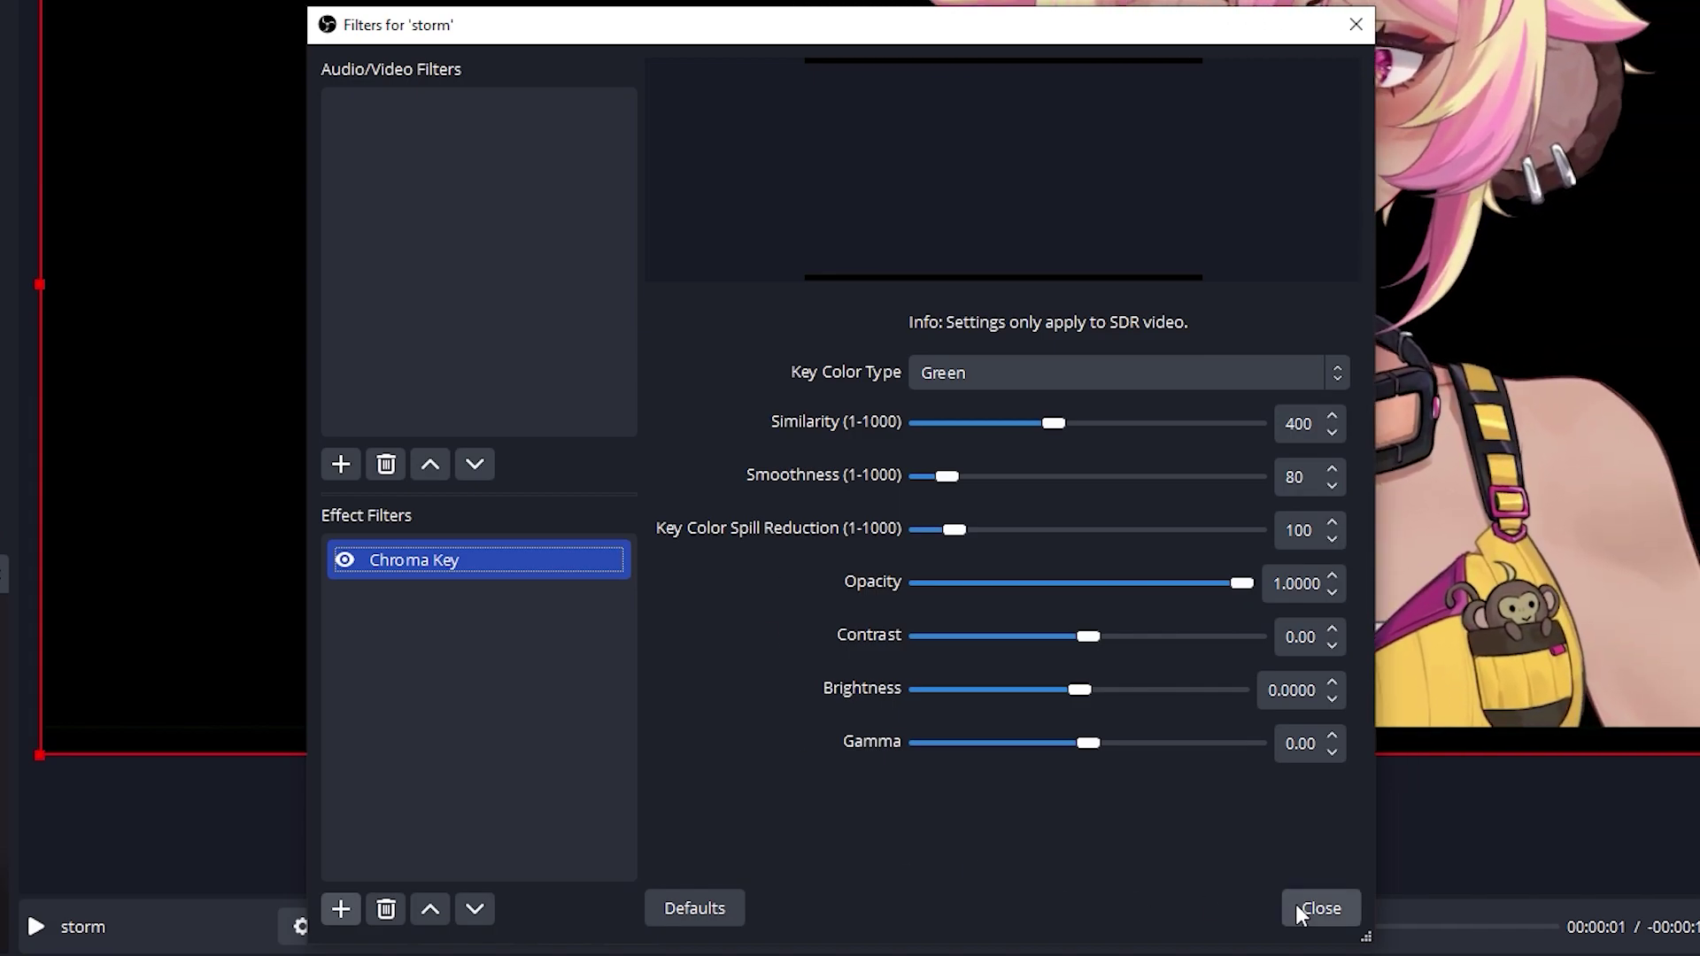
pyautogui.click(1300, 906)
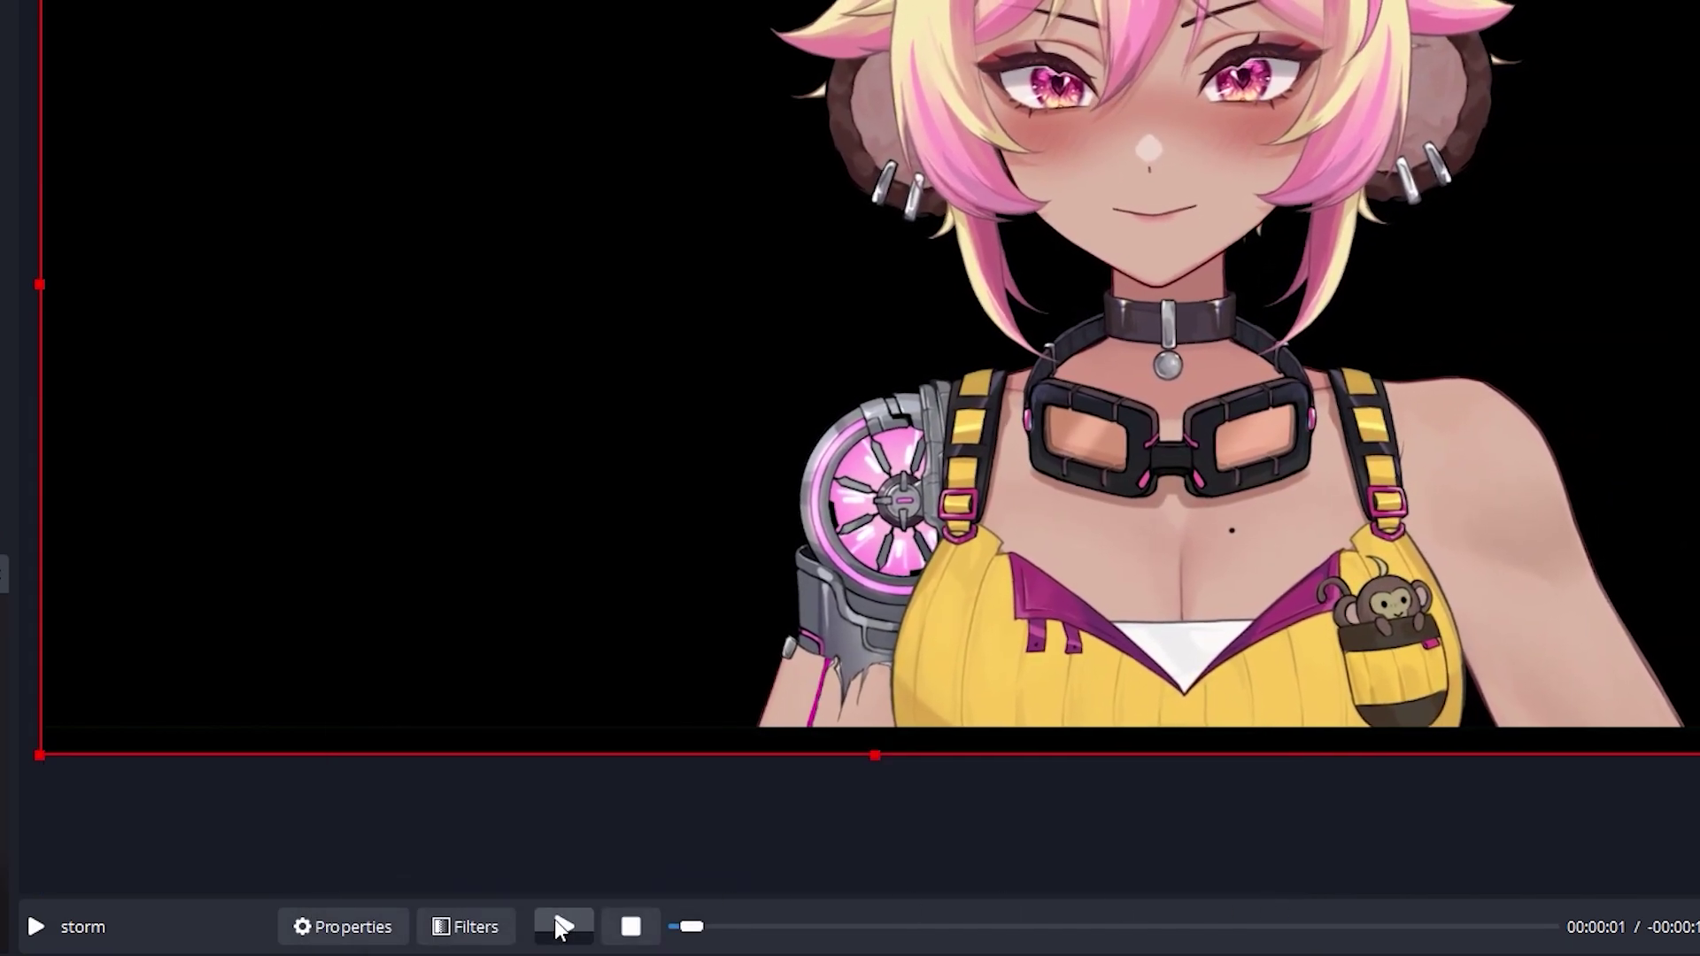
# Set the storm source's audio monitoring to Monitor and Output, and hide the source in the scene
pyautogui.click(558, 923)
pyautogui.click(670, 850)
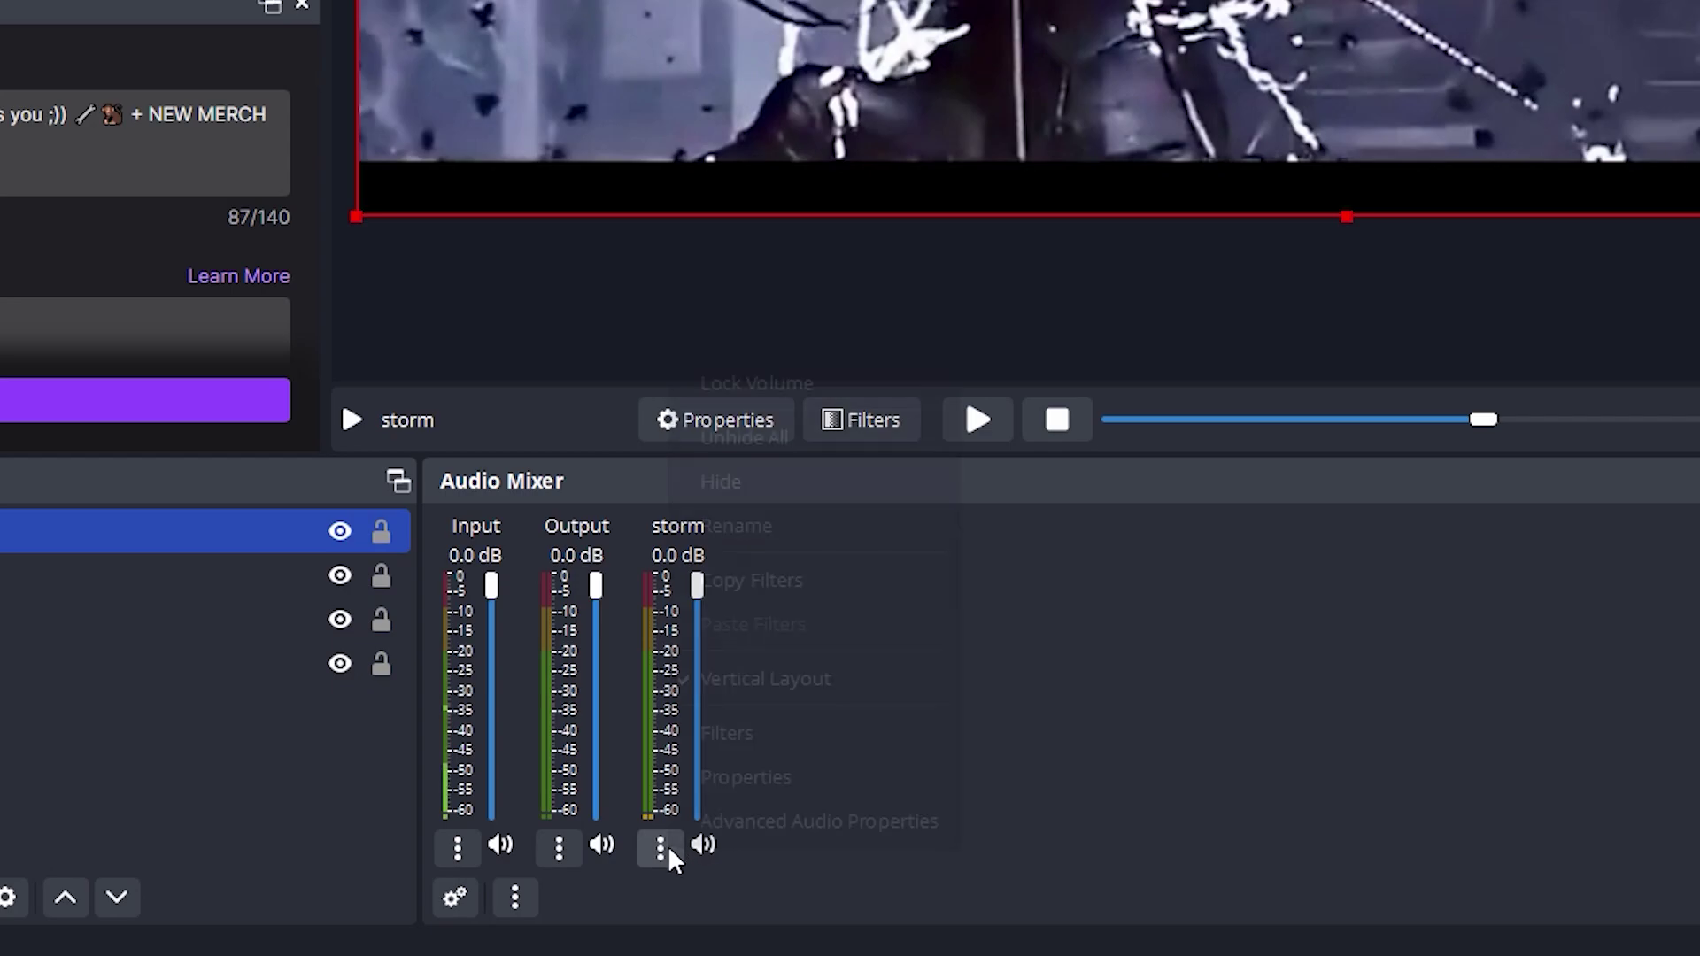
pyautogui.click(720, 837)
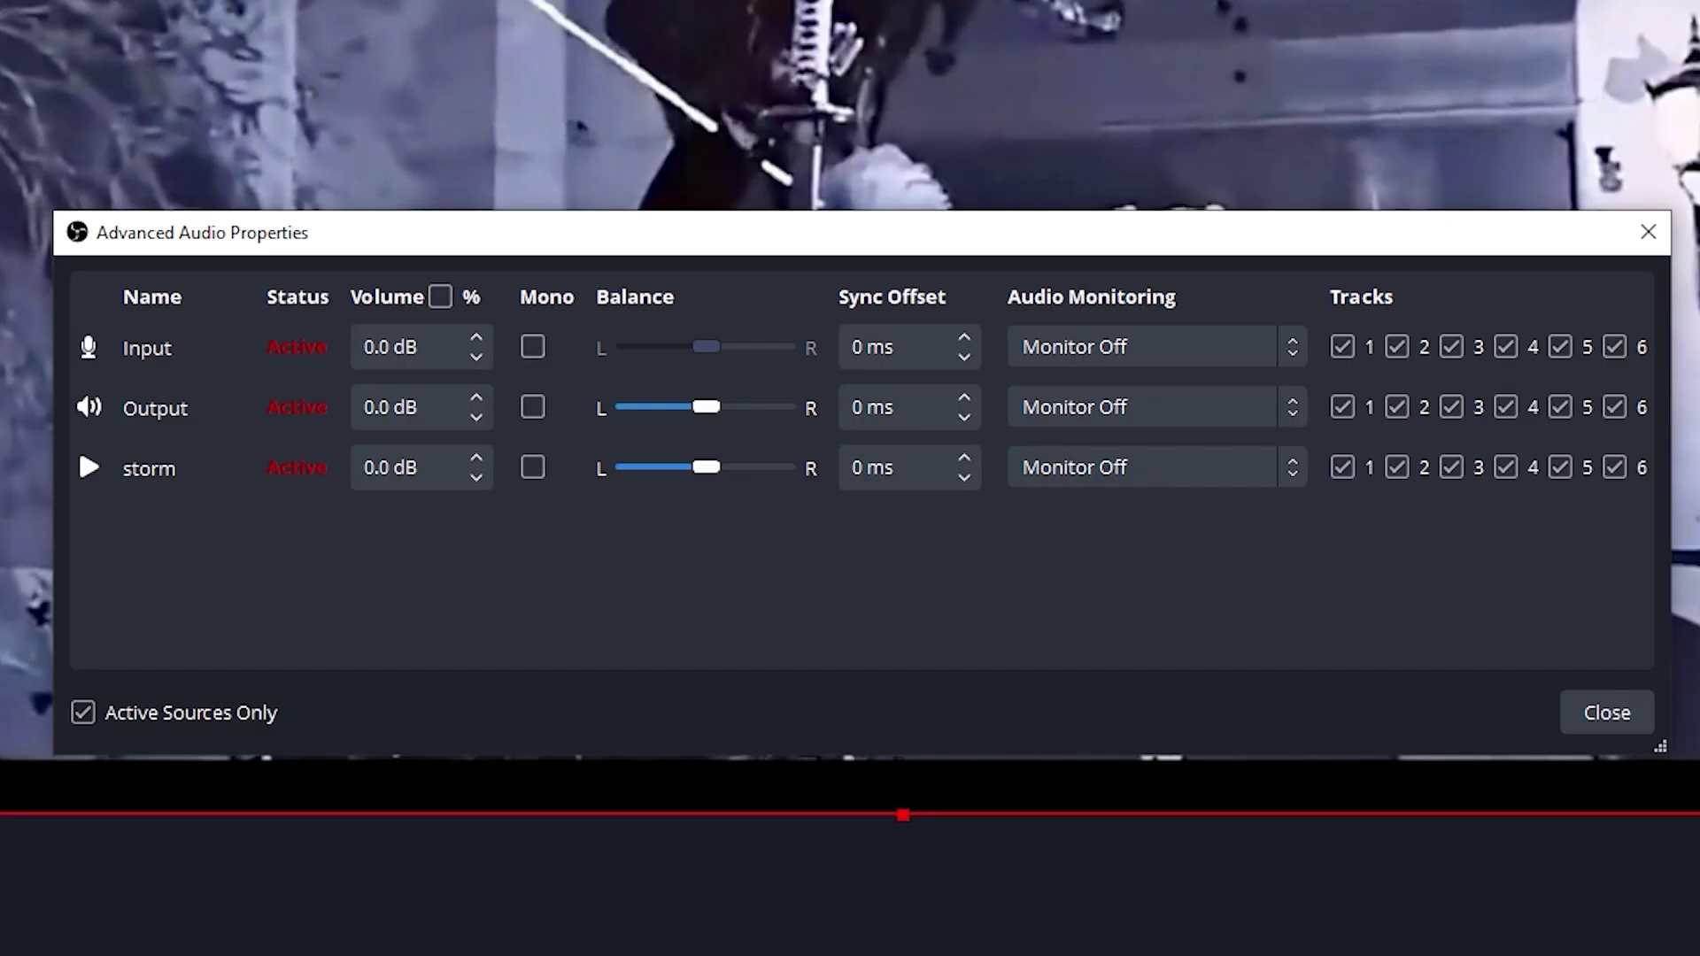
pyautogui.click(1158, 468)
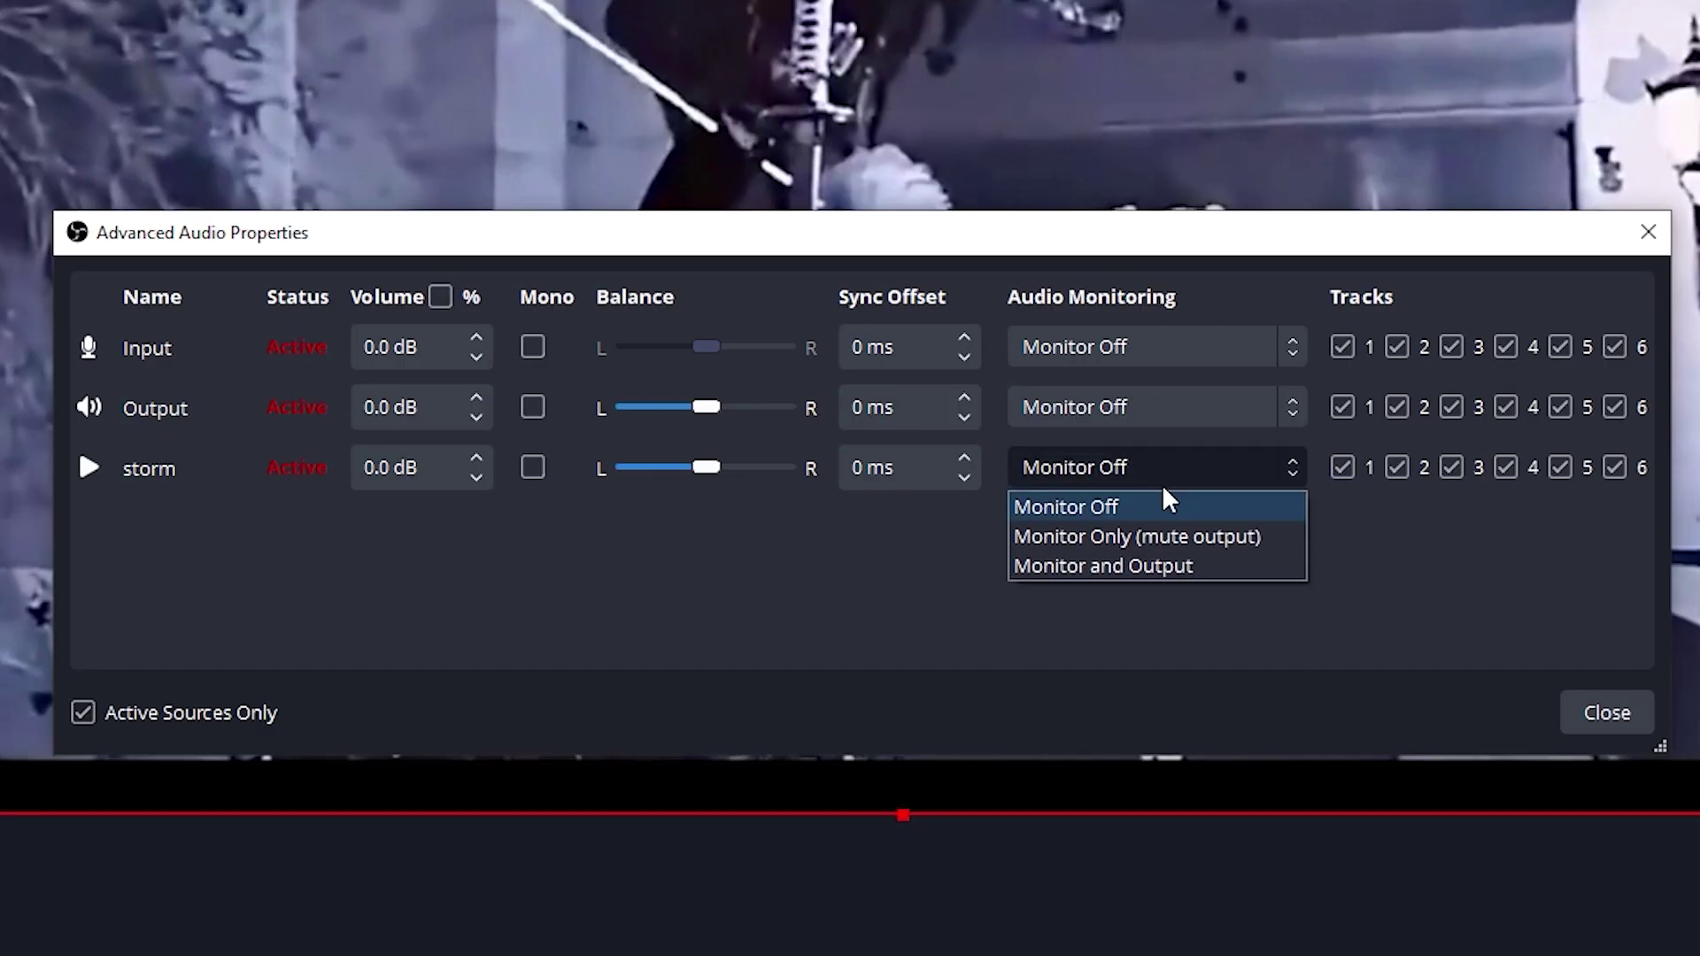
pyautogui.click(1183, 565)
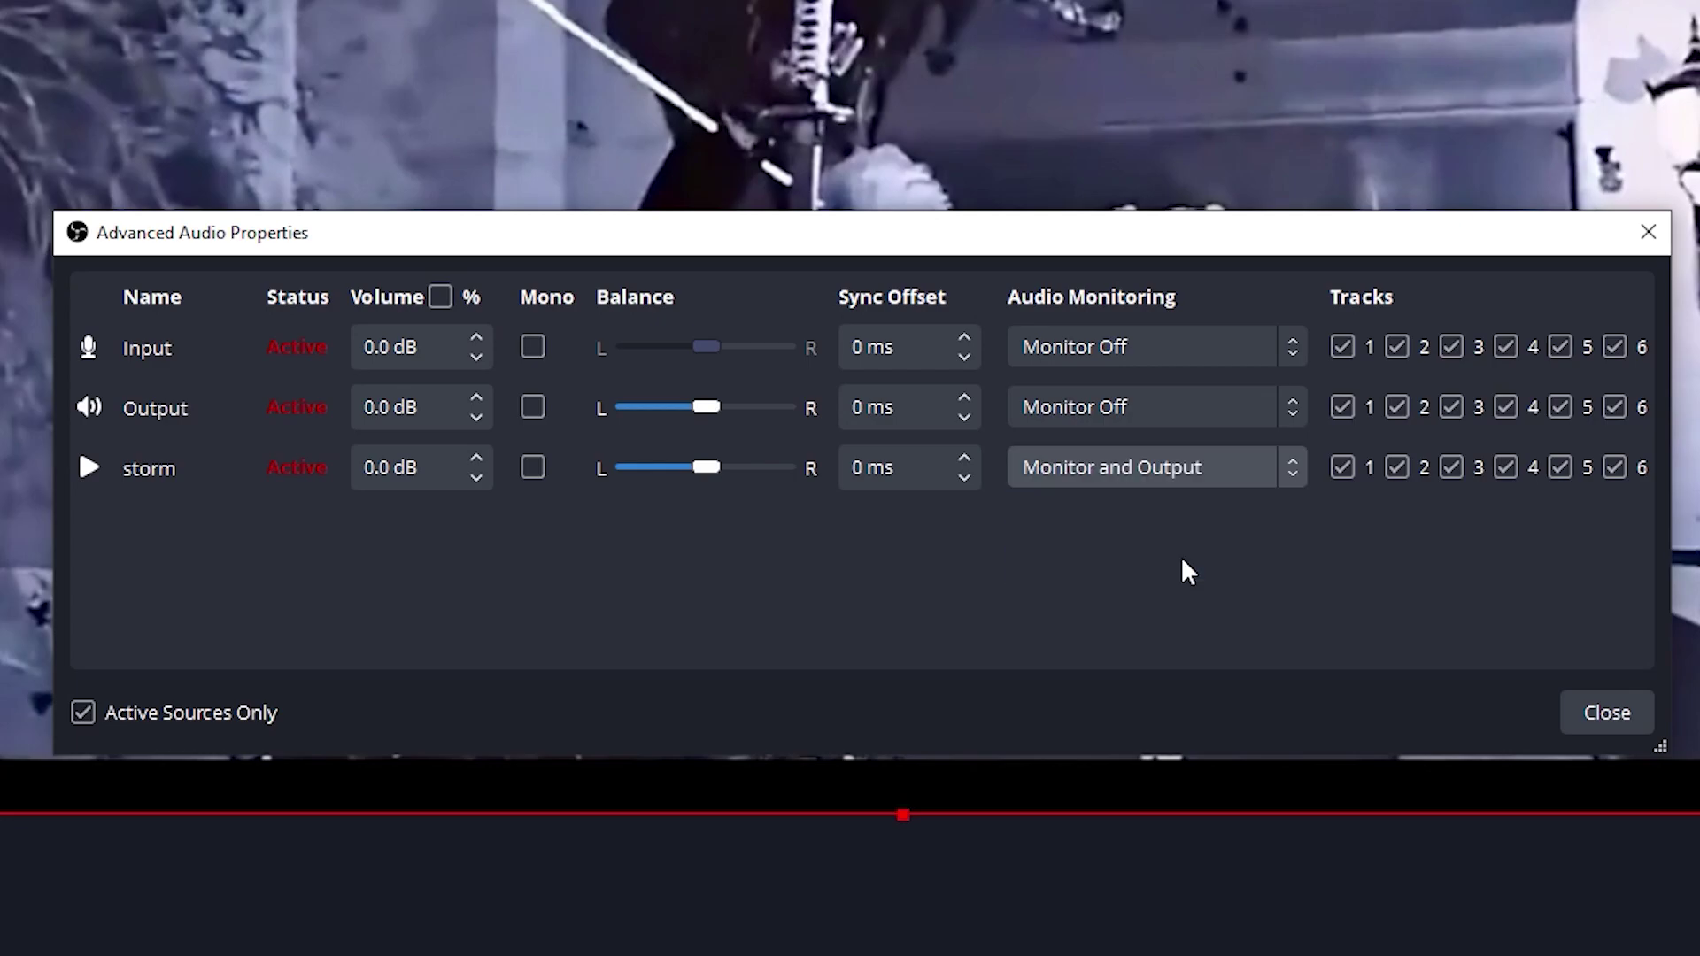
pyautogui.click(1583, 714)
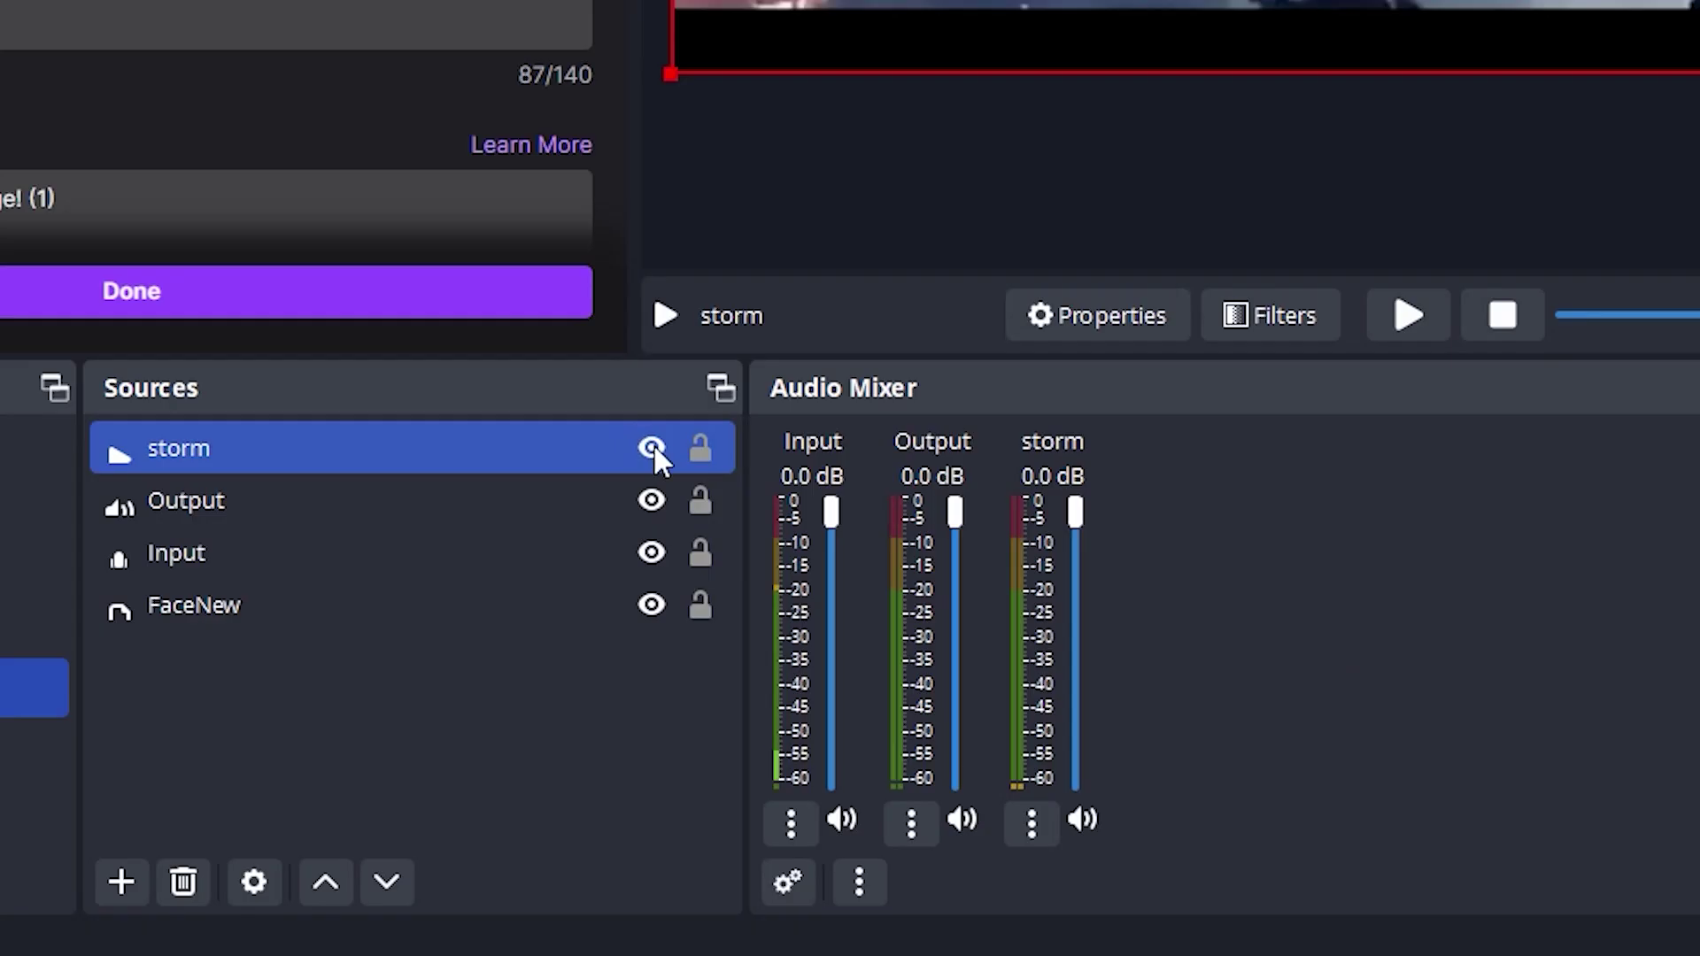
pyautogui.click(652, 446)
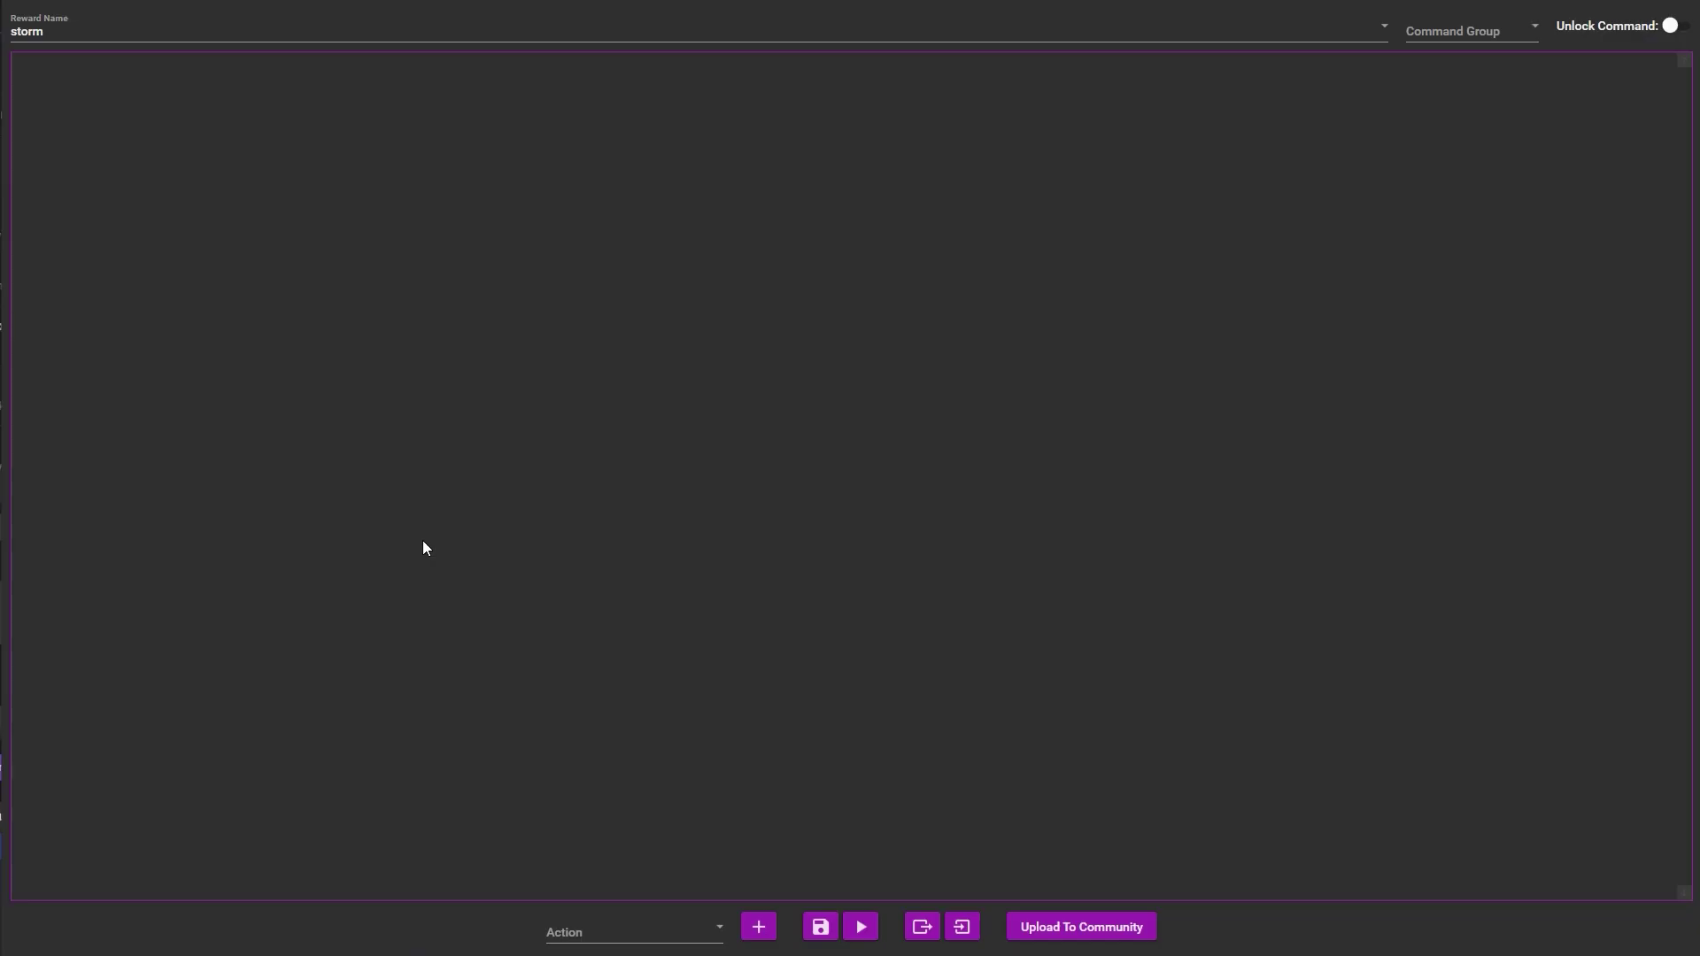
# Switch to Mix It Up and add a Streaming Software action to the storm reward's command
pyautogui.click(631, 926)
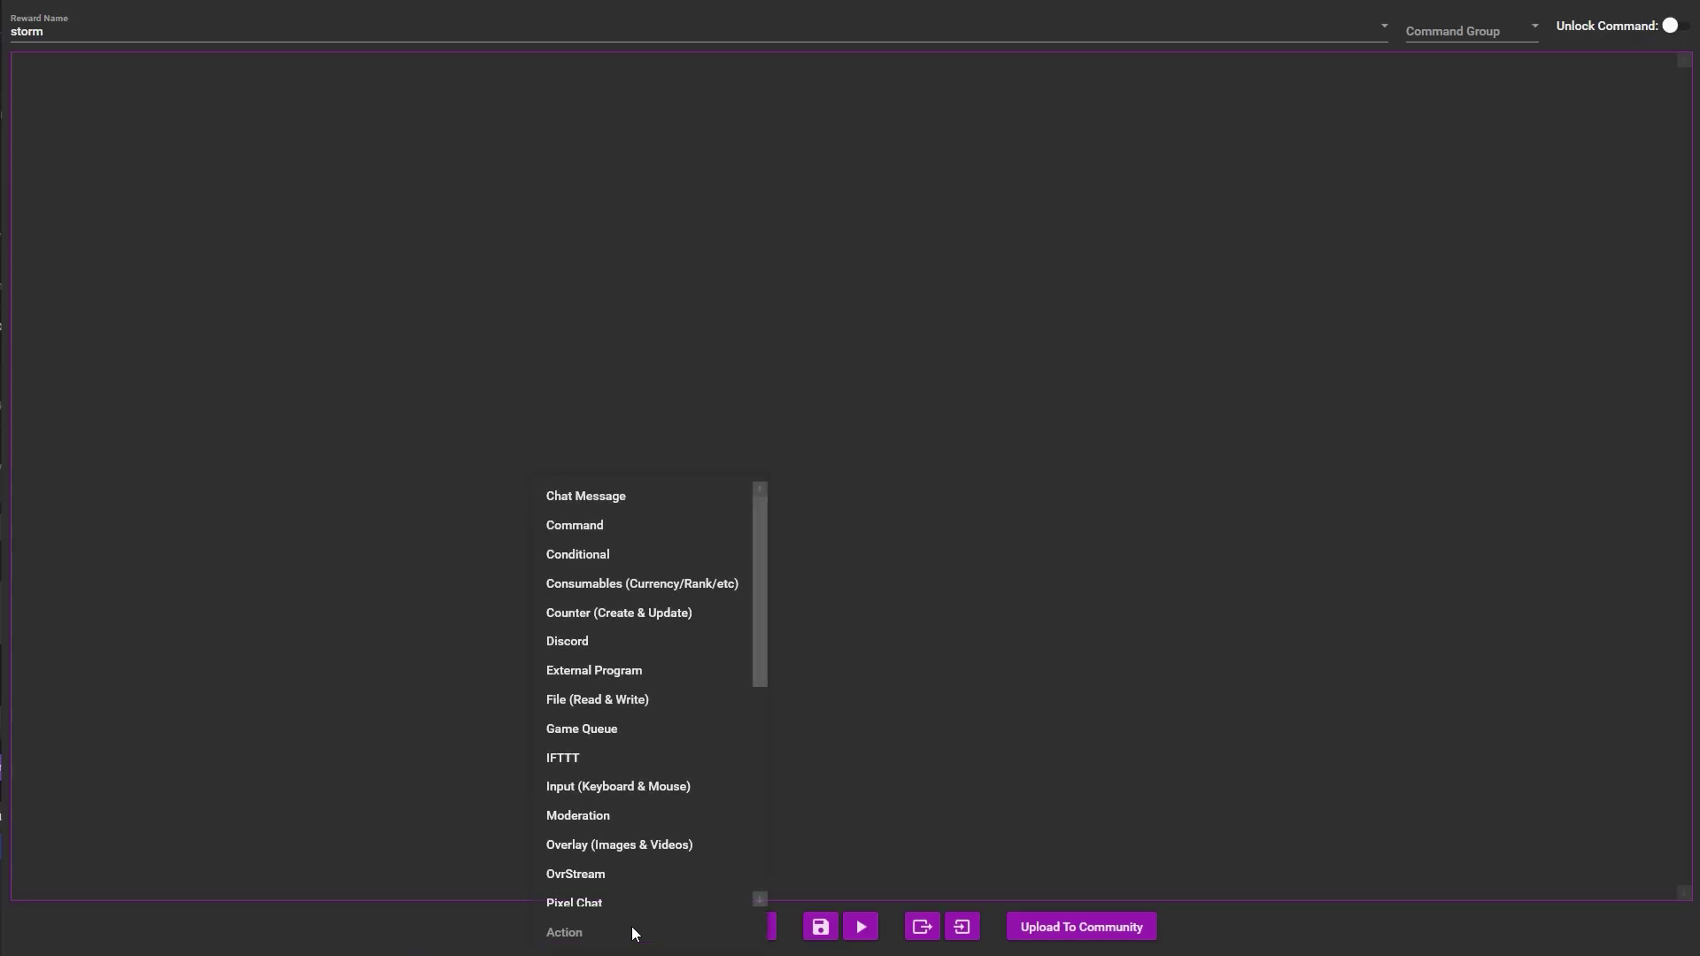
pyautogui.scroll(-4, 666, 816)
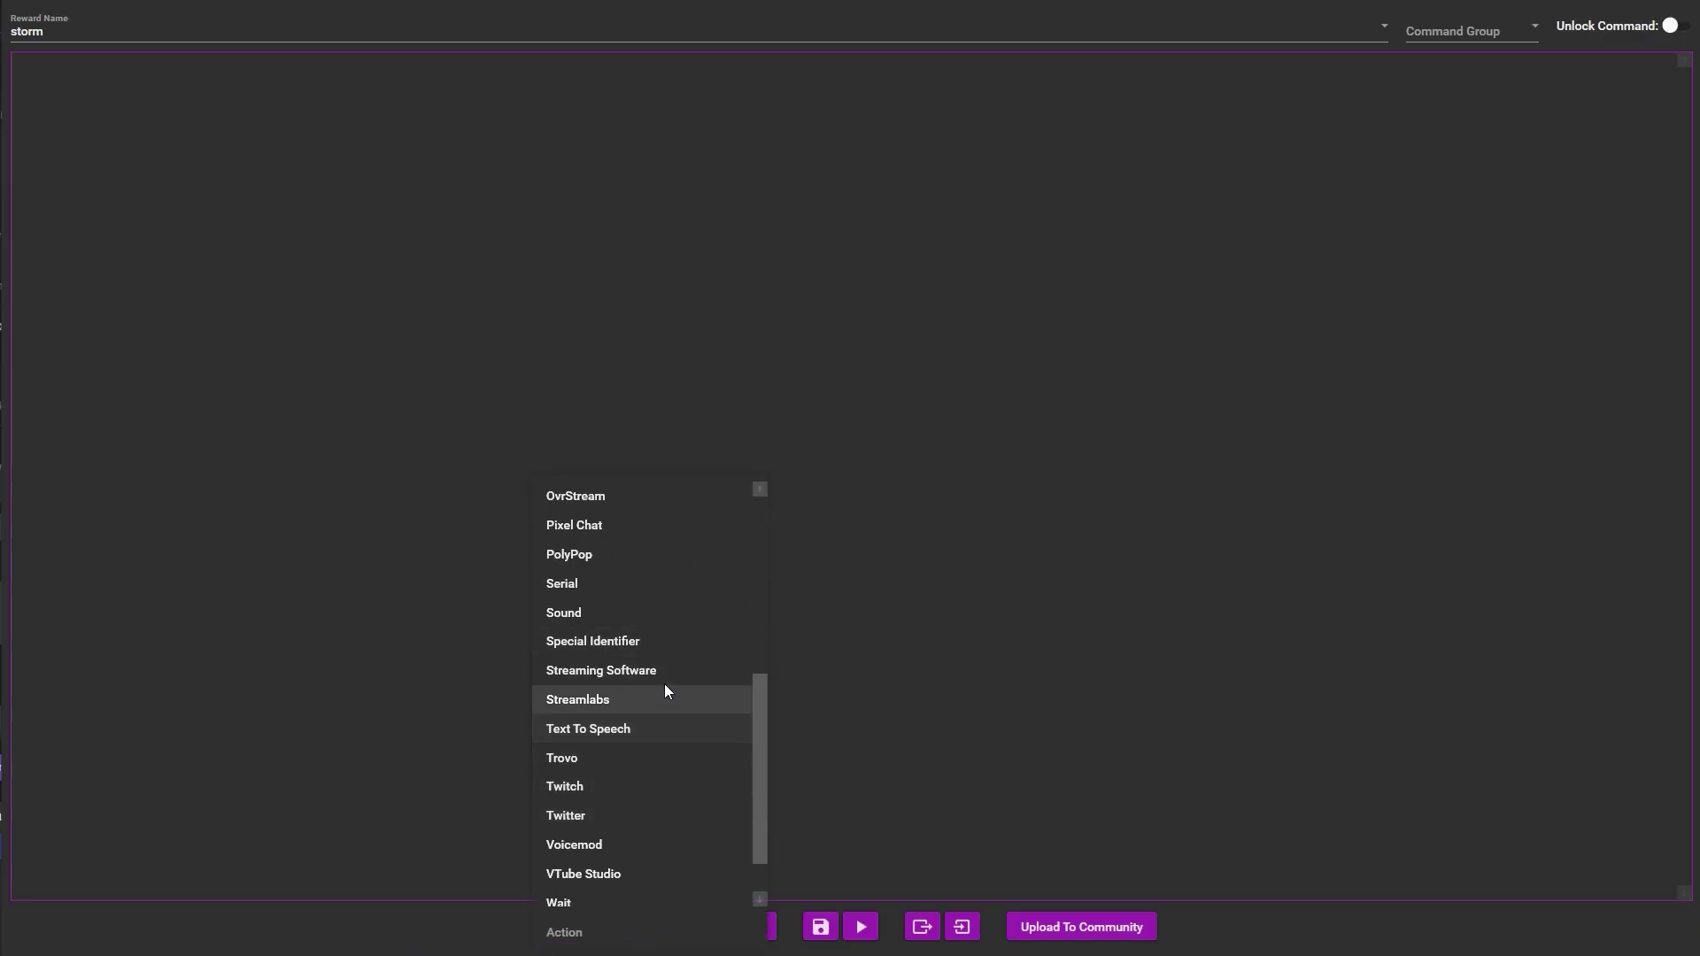
pyautogui.click(666, 671)
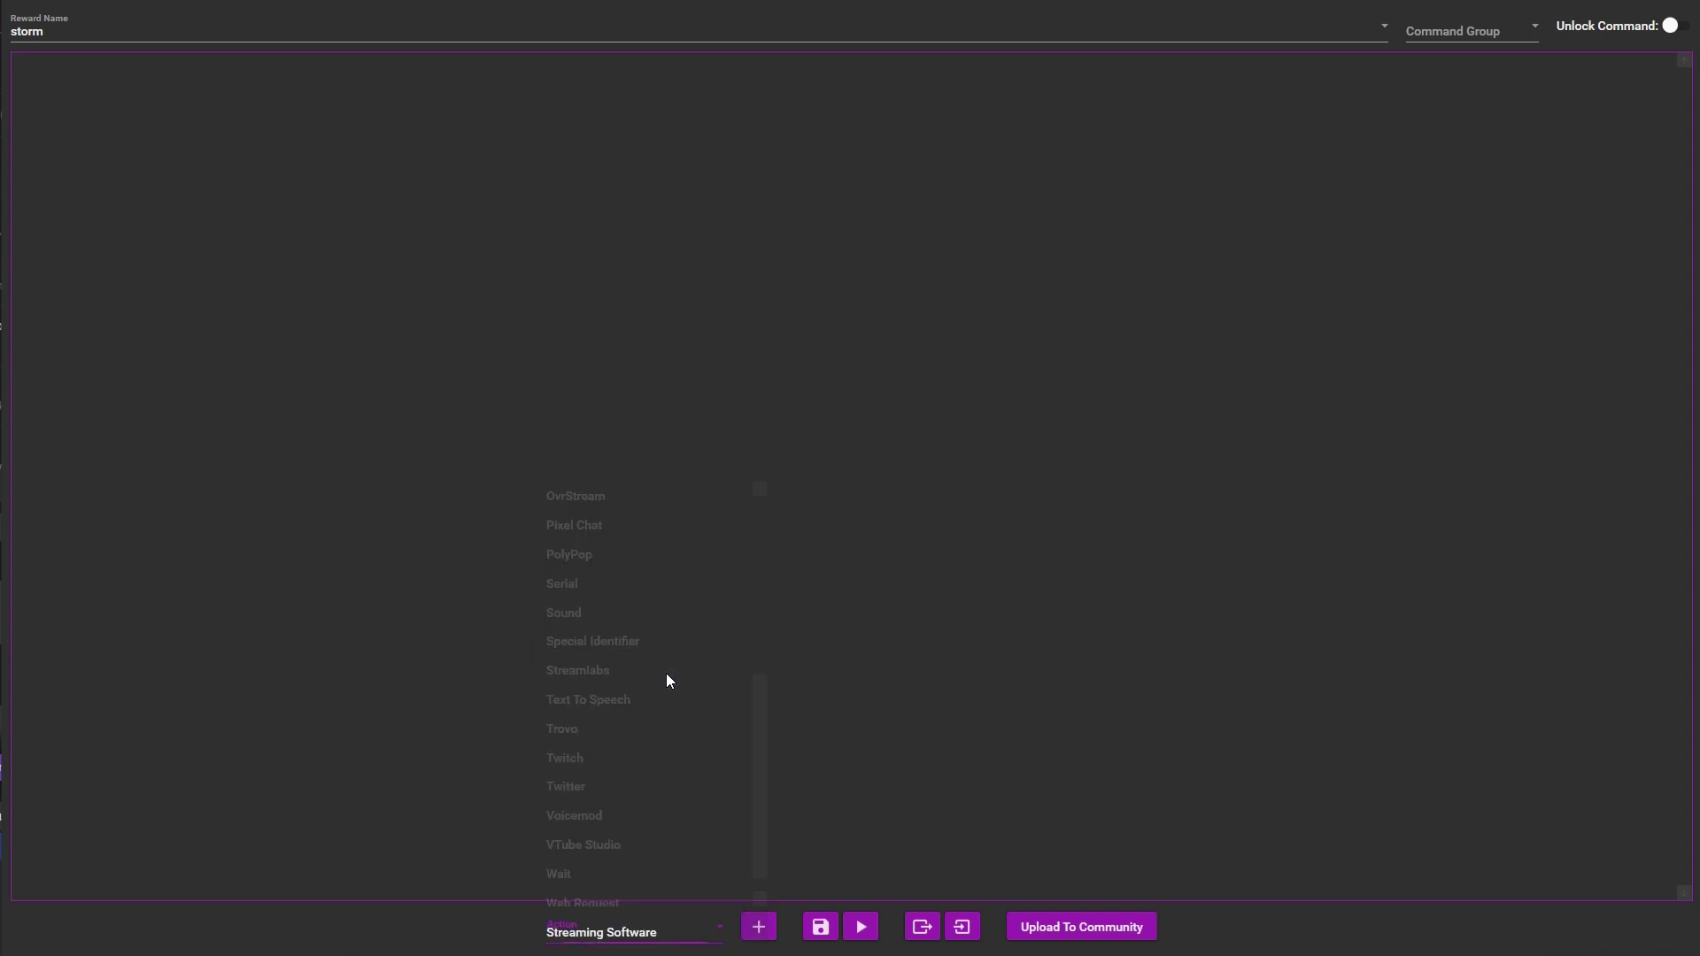
pyautogui.click(760, 928)
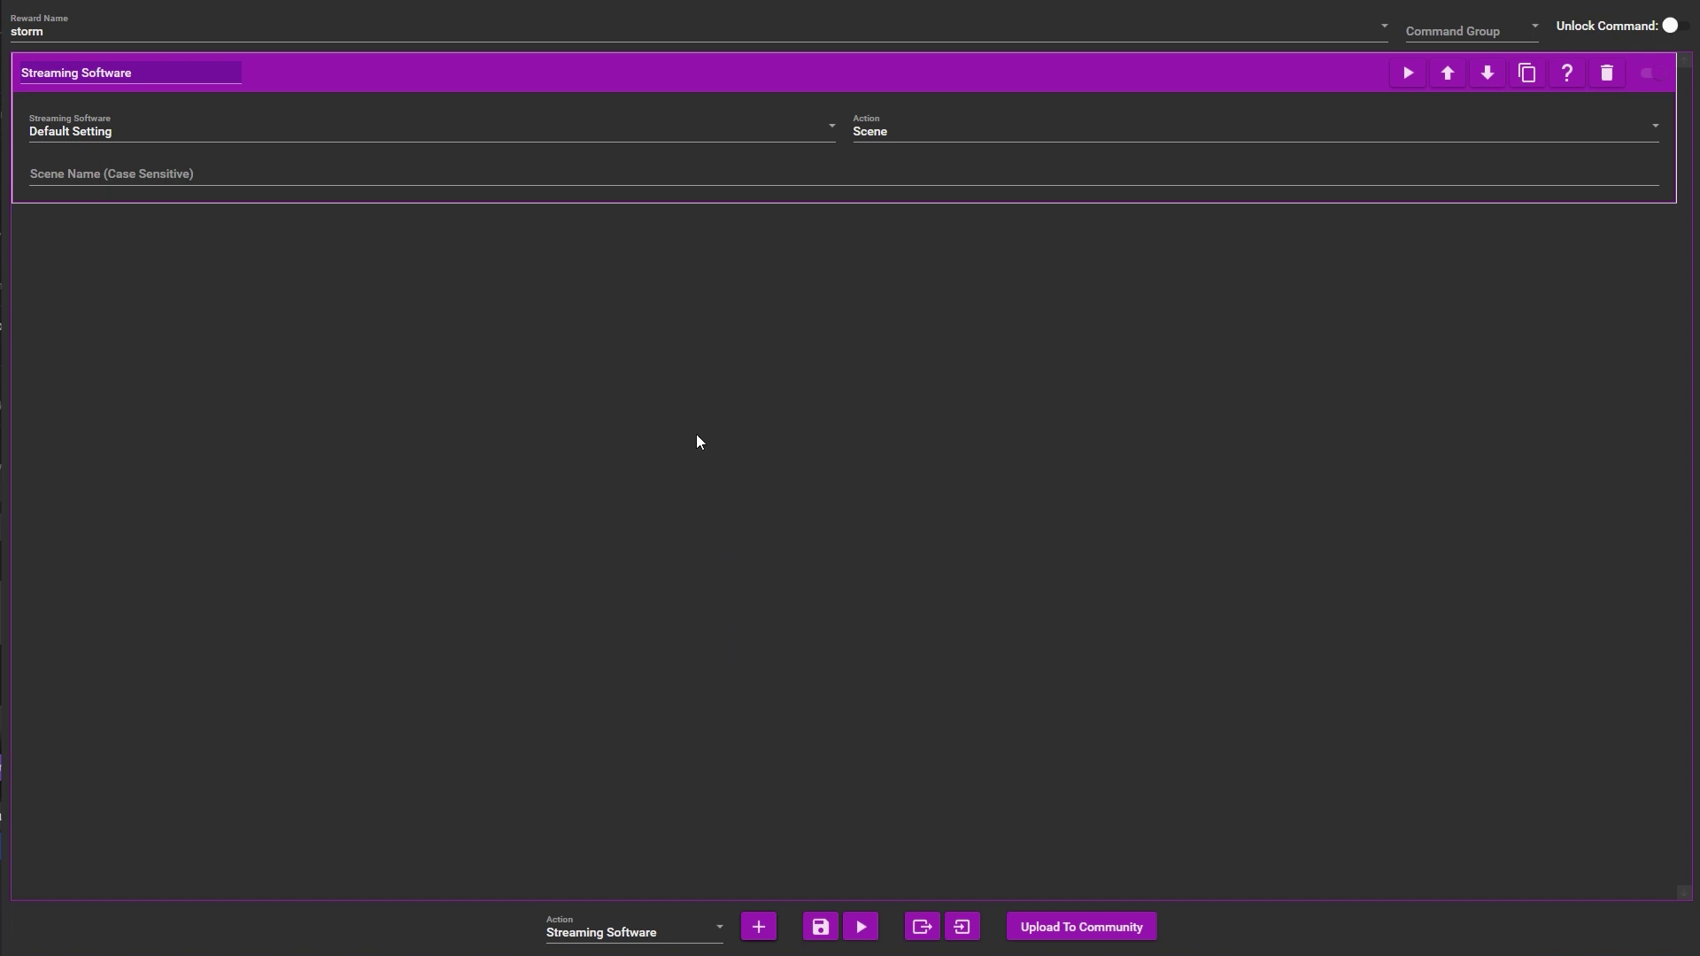
# Configure the action for OBS Studio Source Visibility with source name "storm" and Visible turned on, and test it
pyautogui.click(574, 140)
pyautogui.click(585, 160)
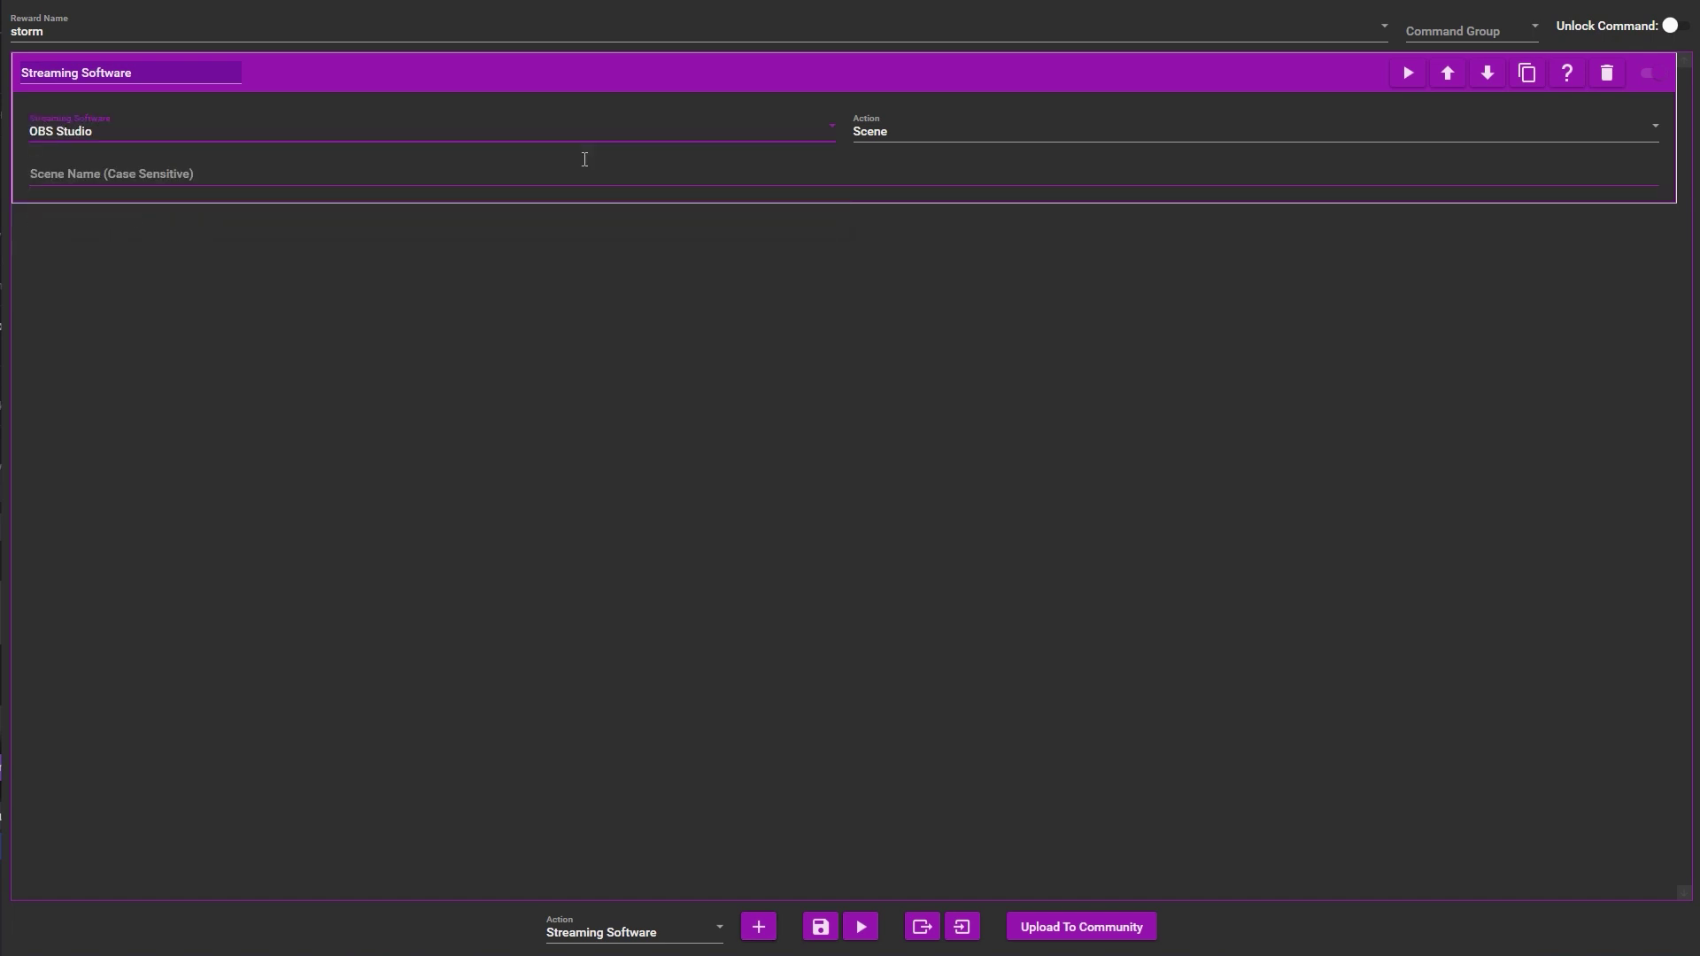
pyautogui.click(934, 133)
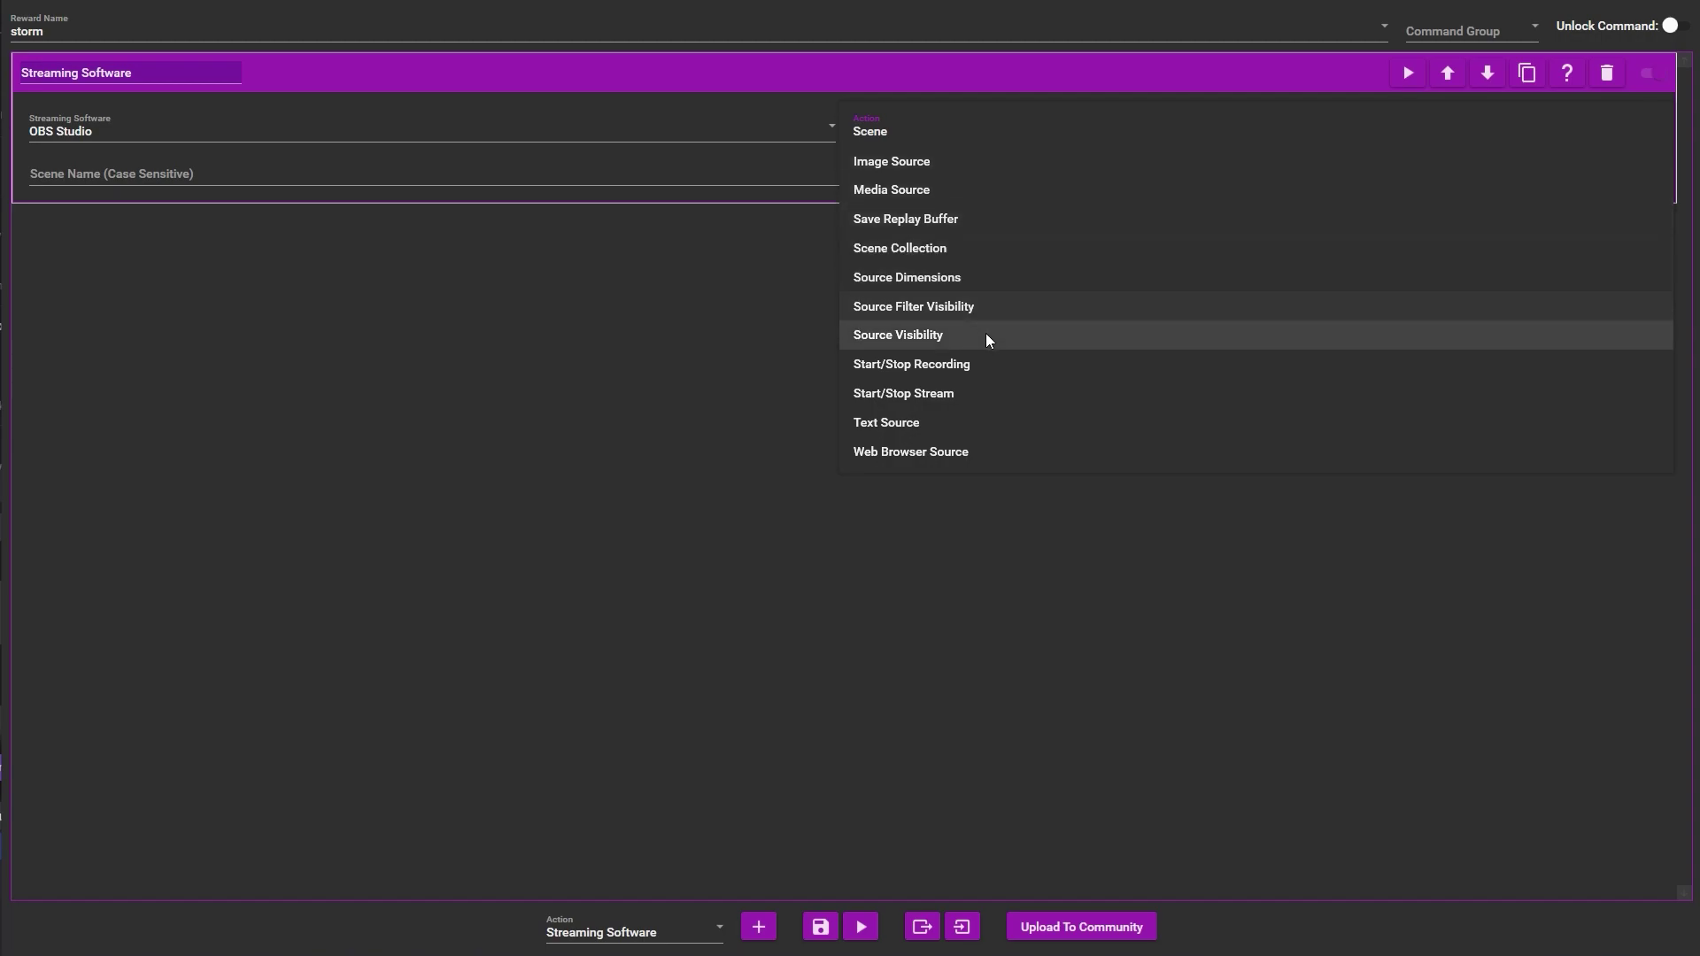
pyautogui.click(989, 340)
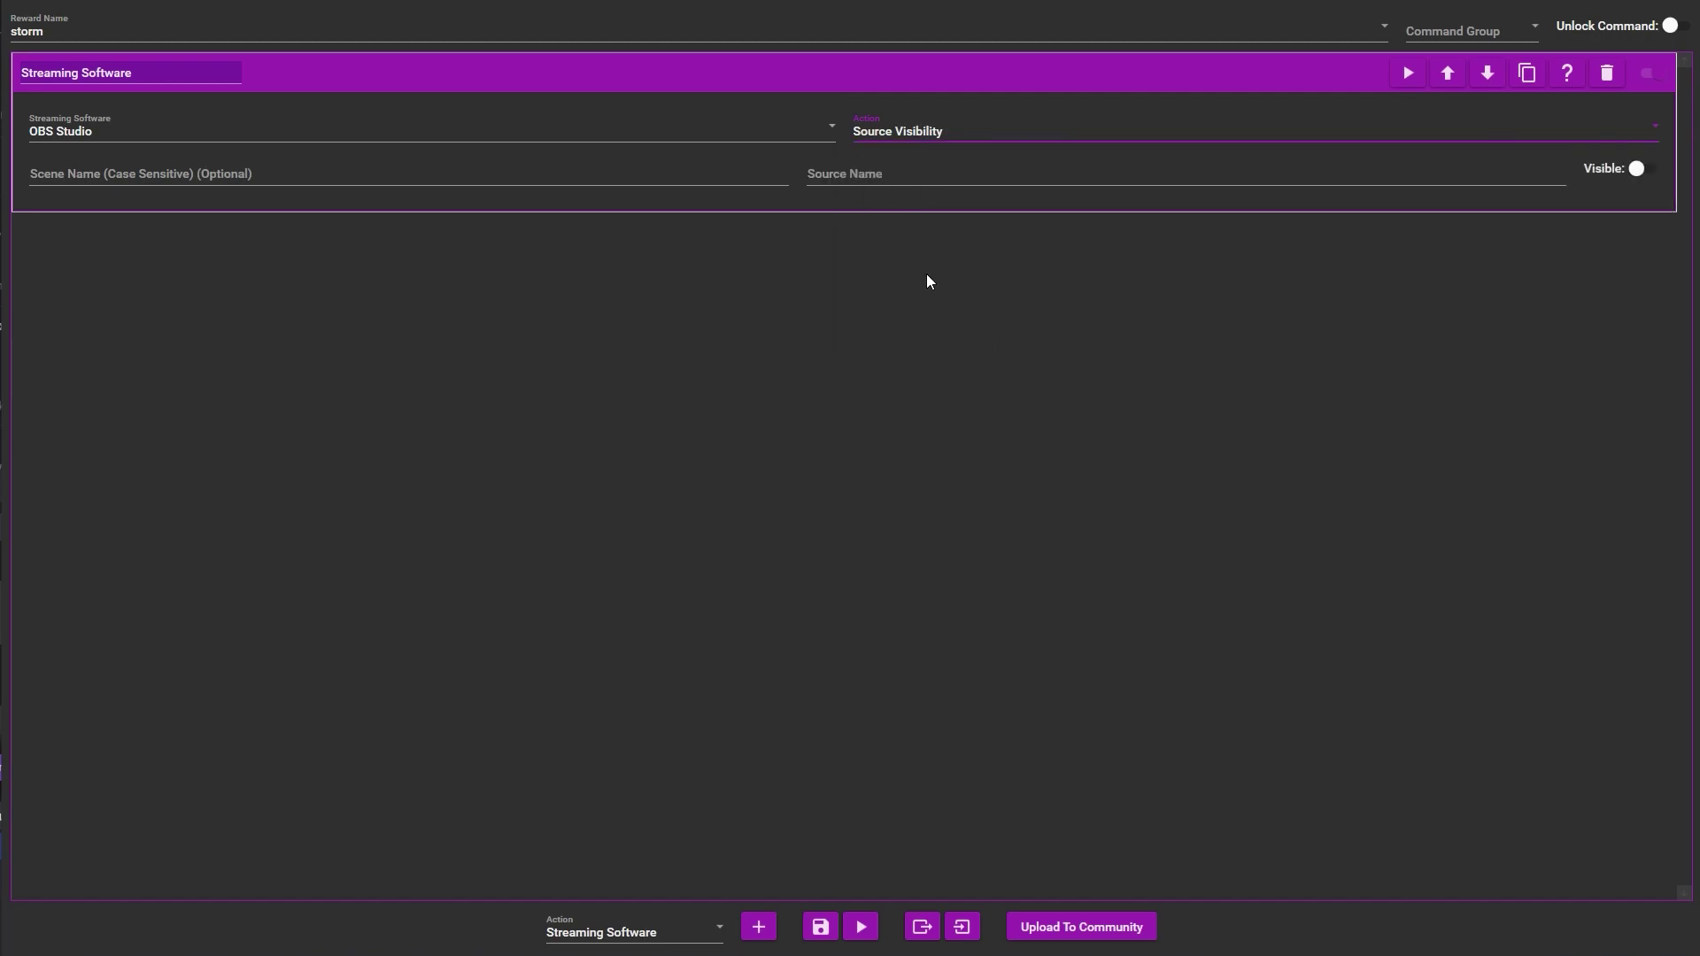
pyautogui.click(870, 183)
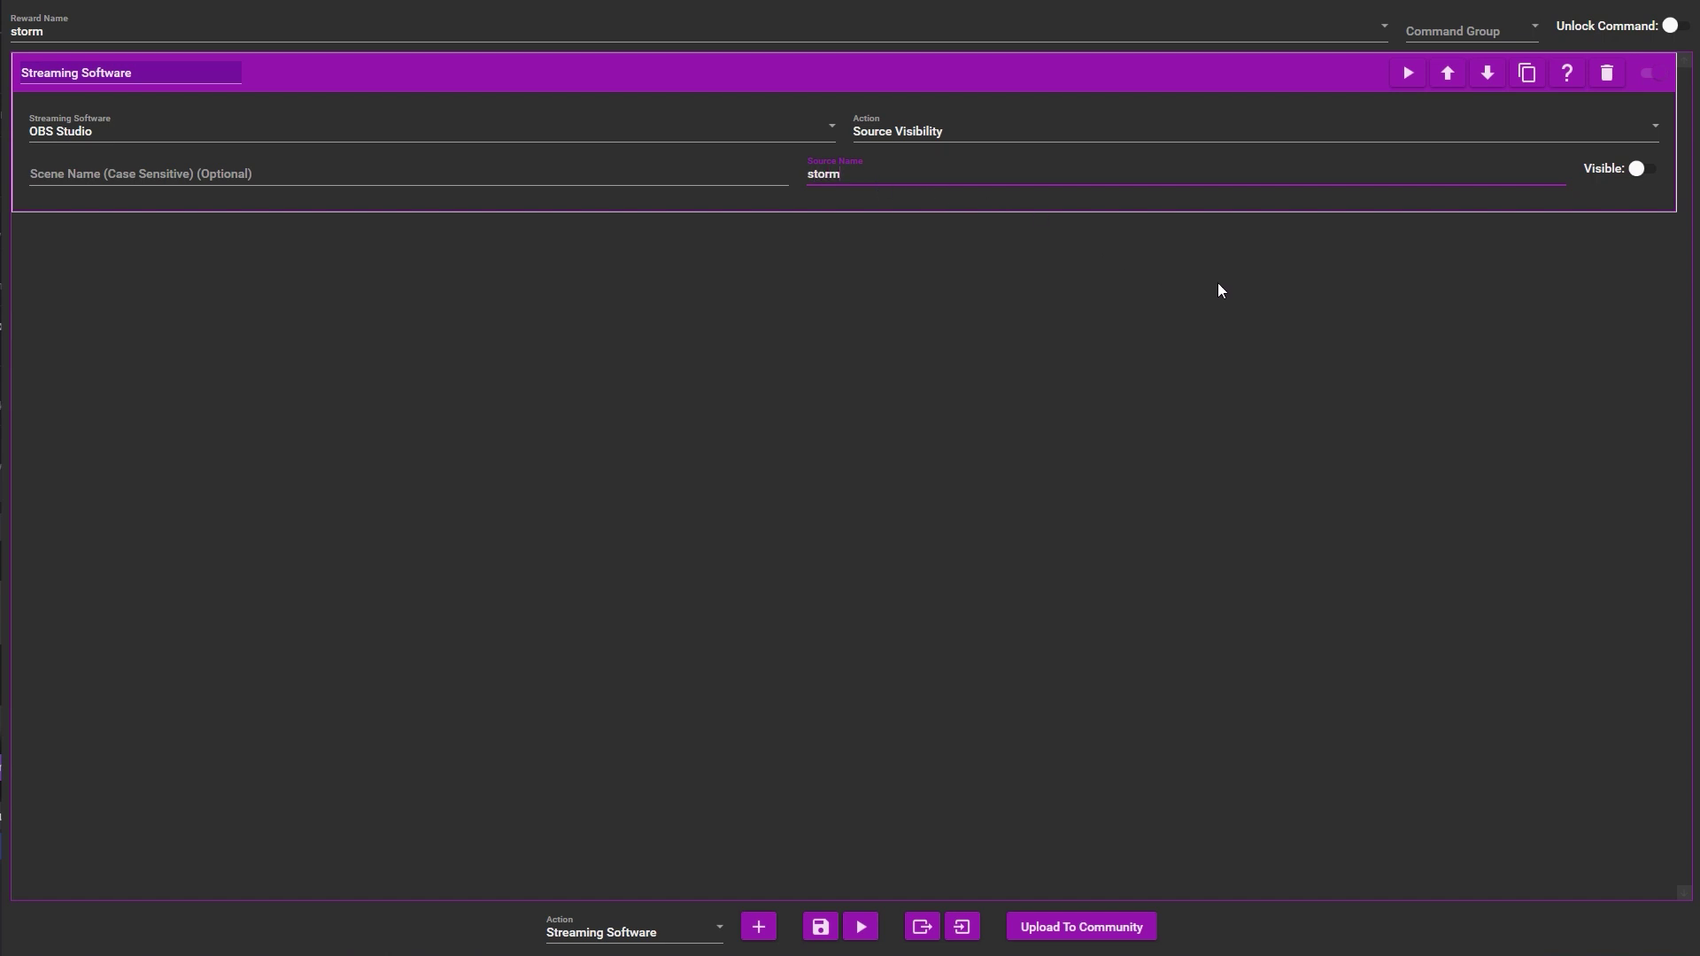
pyautogui.click(1639, 170)
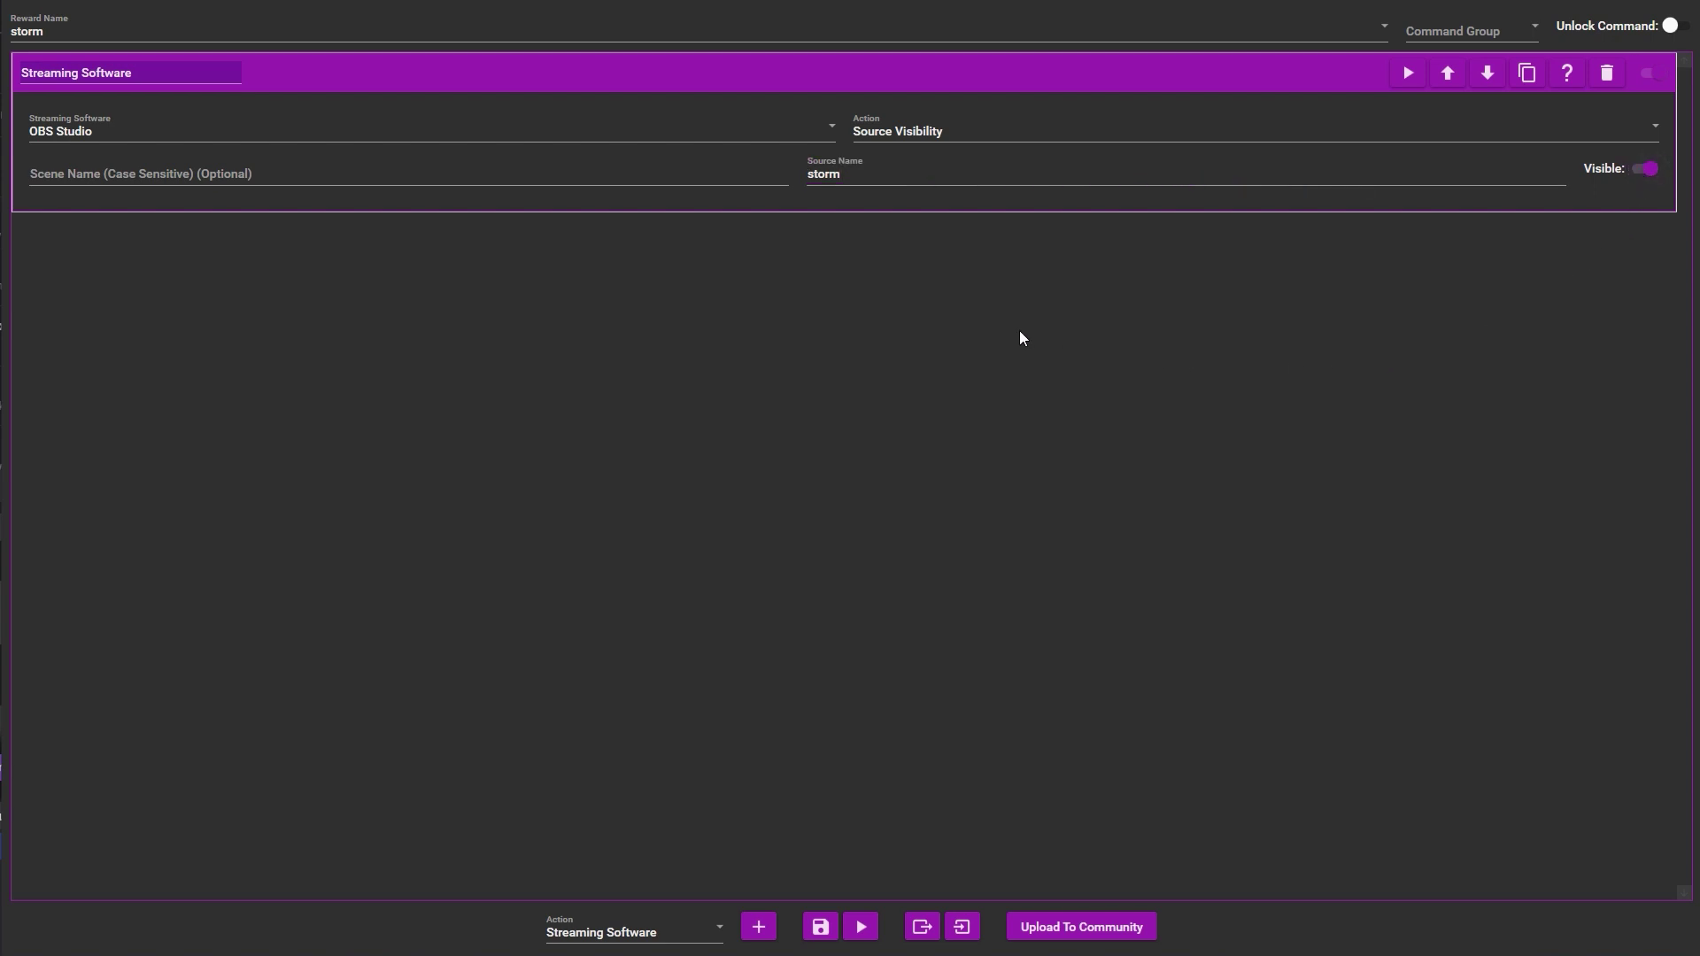
pyautogui.click(1412, 78)
# Add a Wait action of 13.9 seconds and duplicate the Streaming Software action after it, expanding the copy
pyautogui.click(664, 919)
pyautogui.click(661, 852)
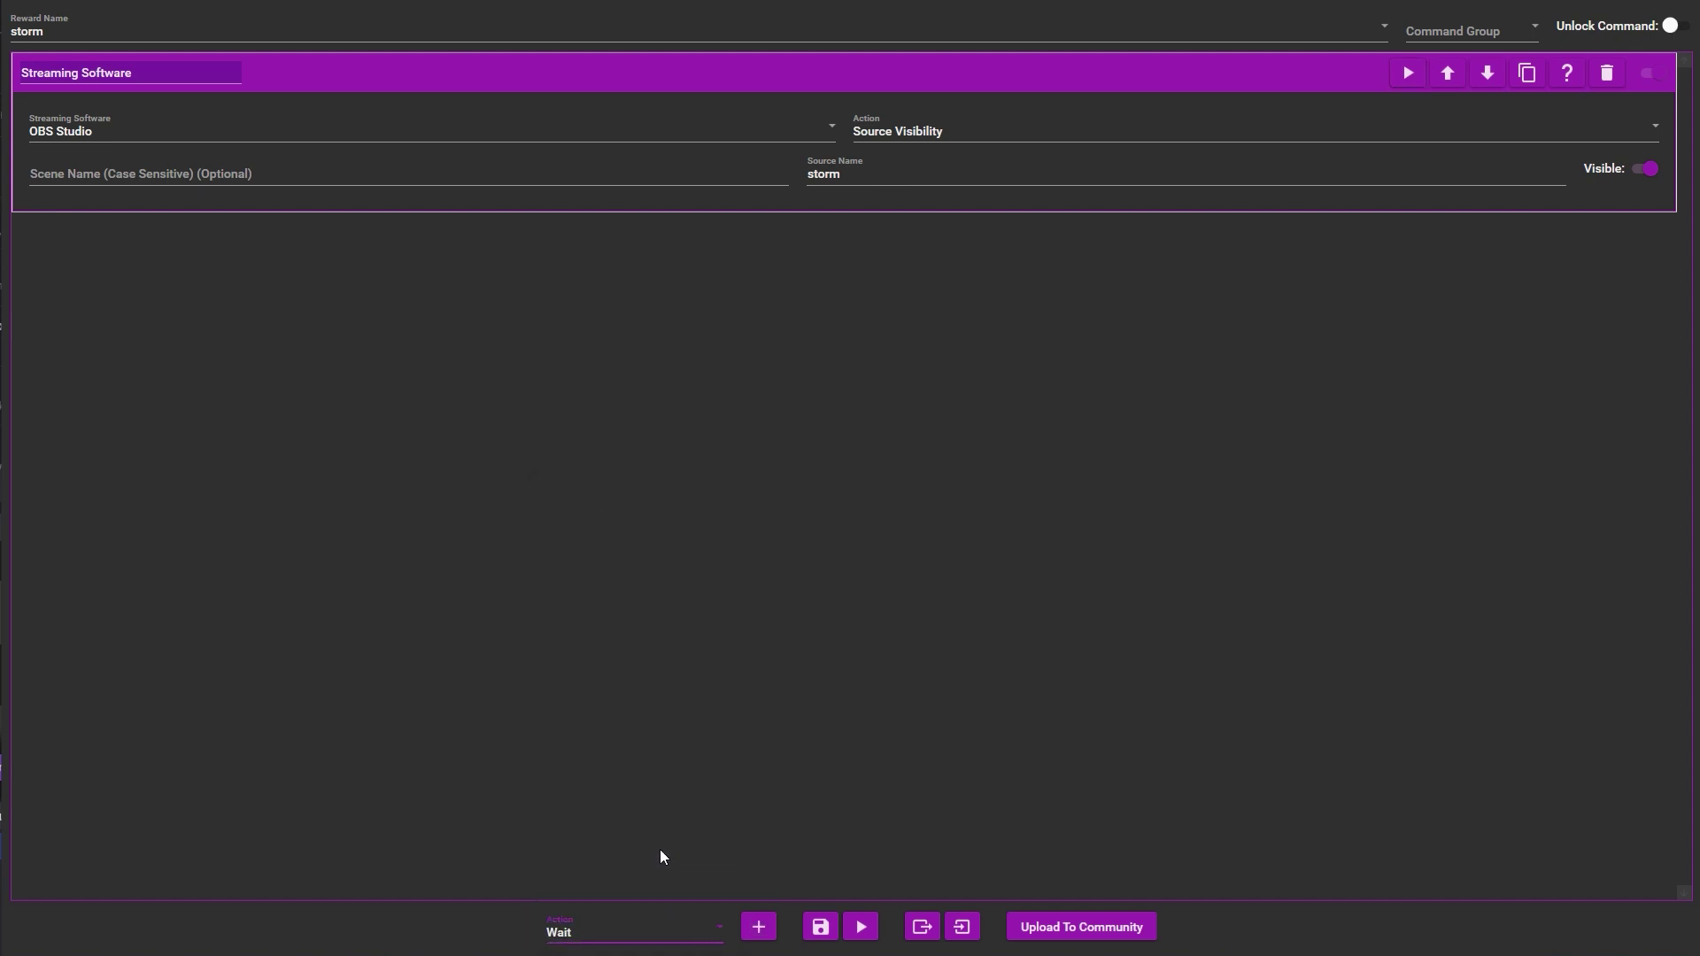
pyautogui.click(760, 927)
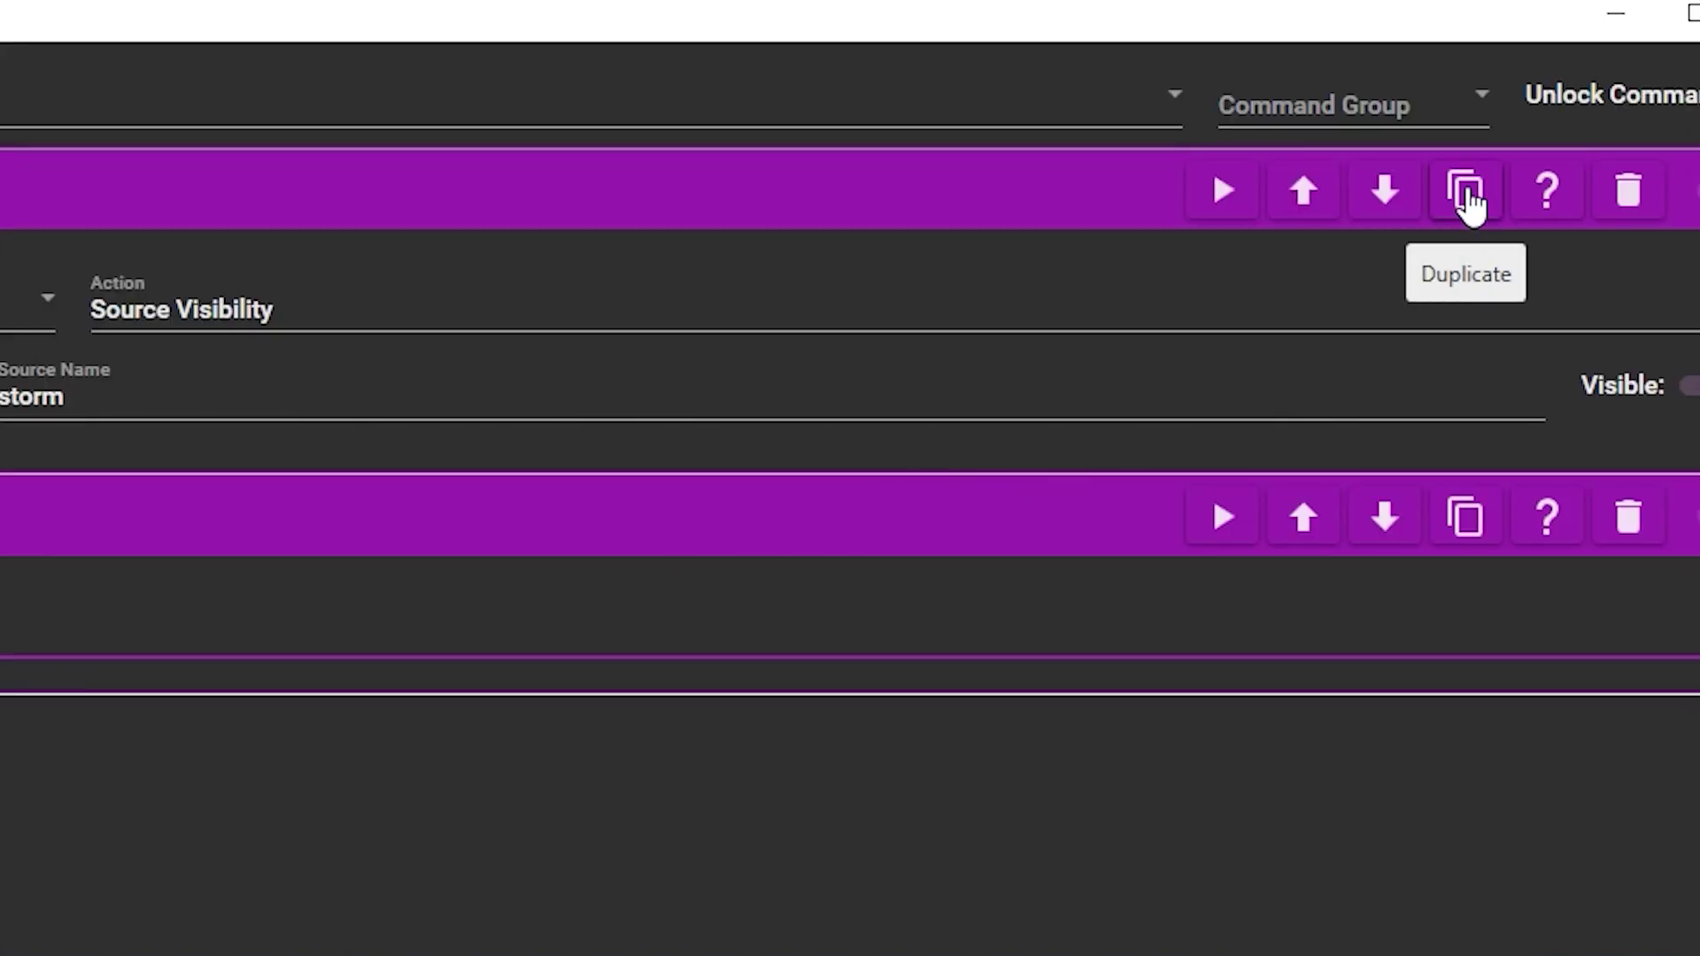
pyautogui.click(1467, 194)
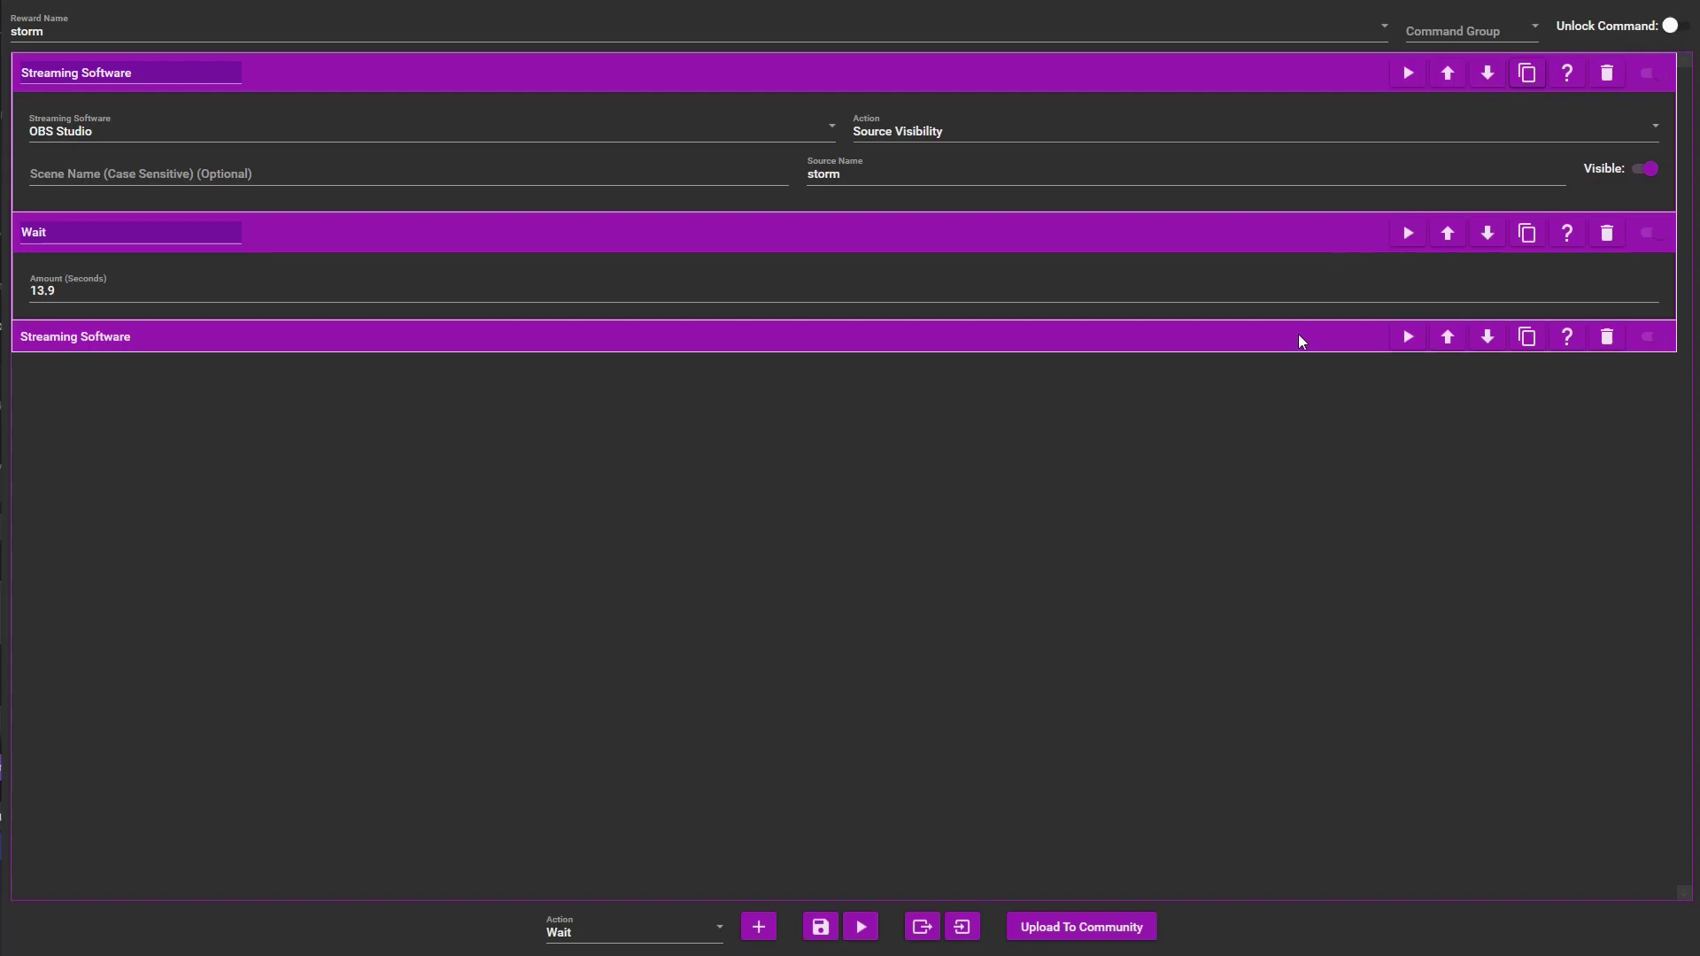
pyautogui.click(1299, 339)
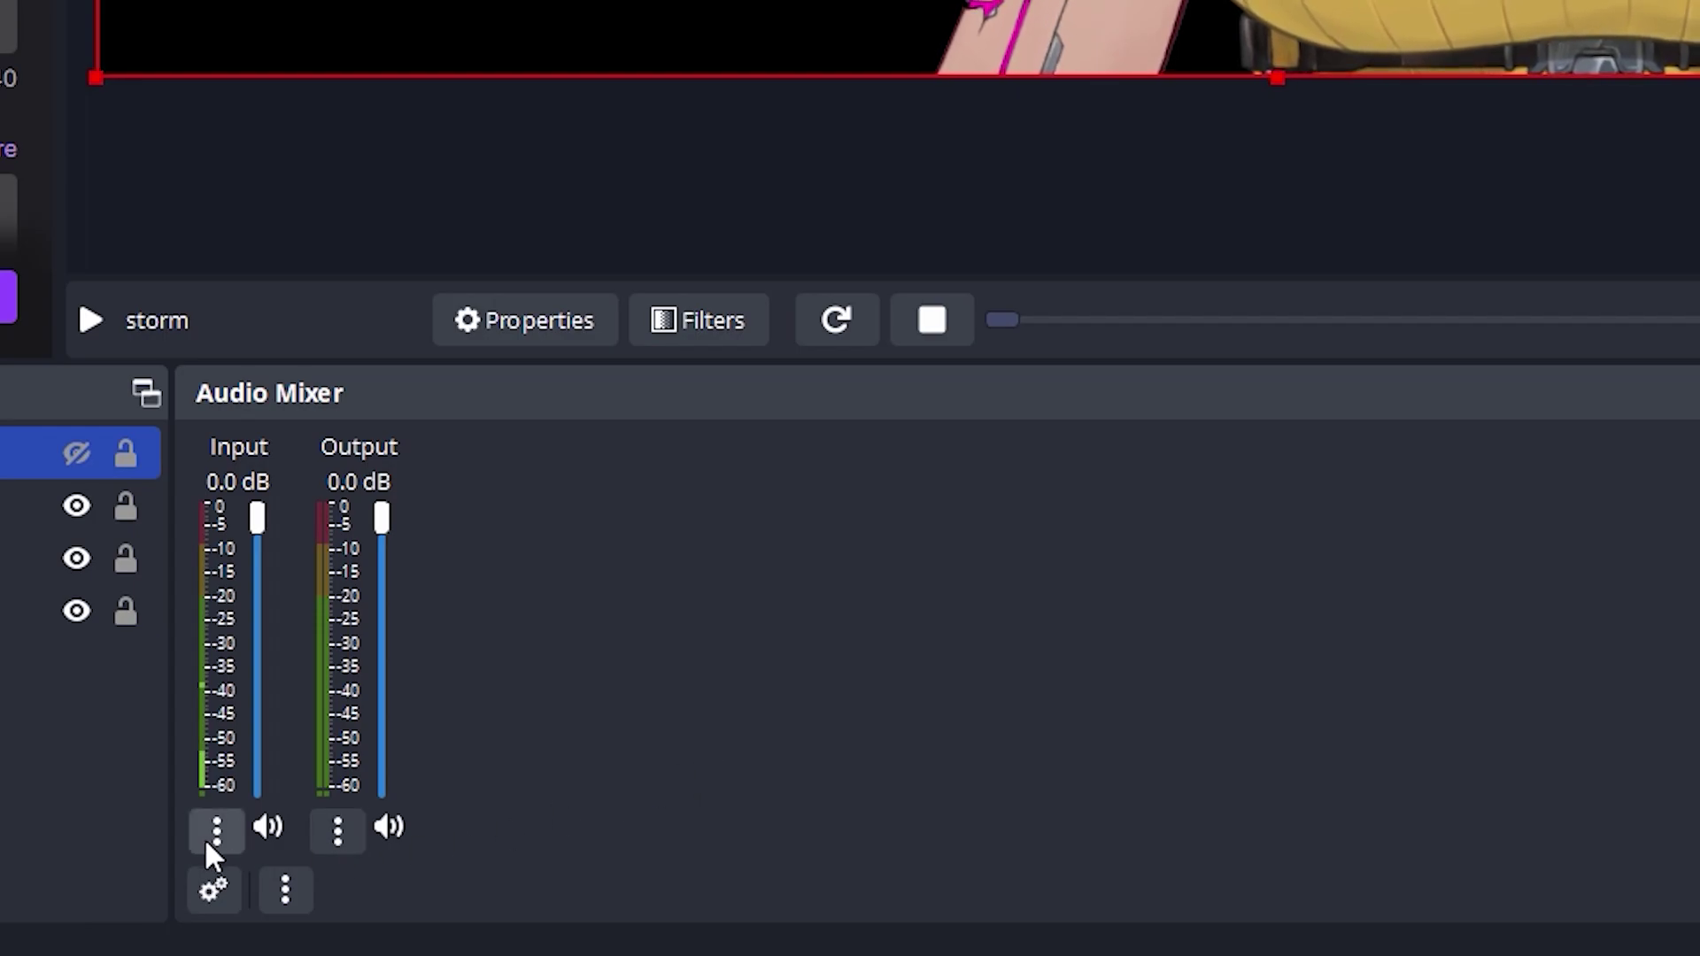
# Switch to OBS Studio and add a Limiter filter named "Volume" to the Input audio source
pyautogui.click(213, 837)
pyautogui.click(306, 709)
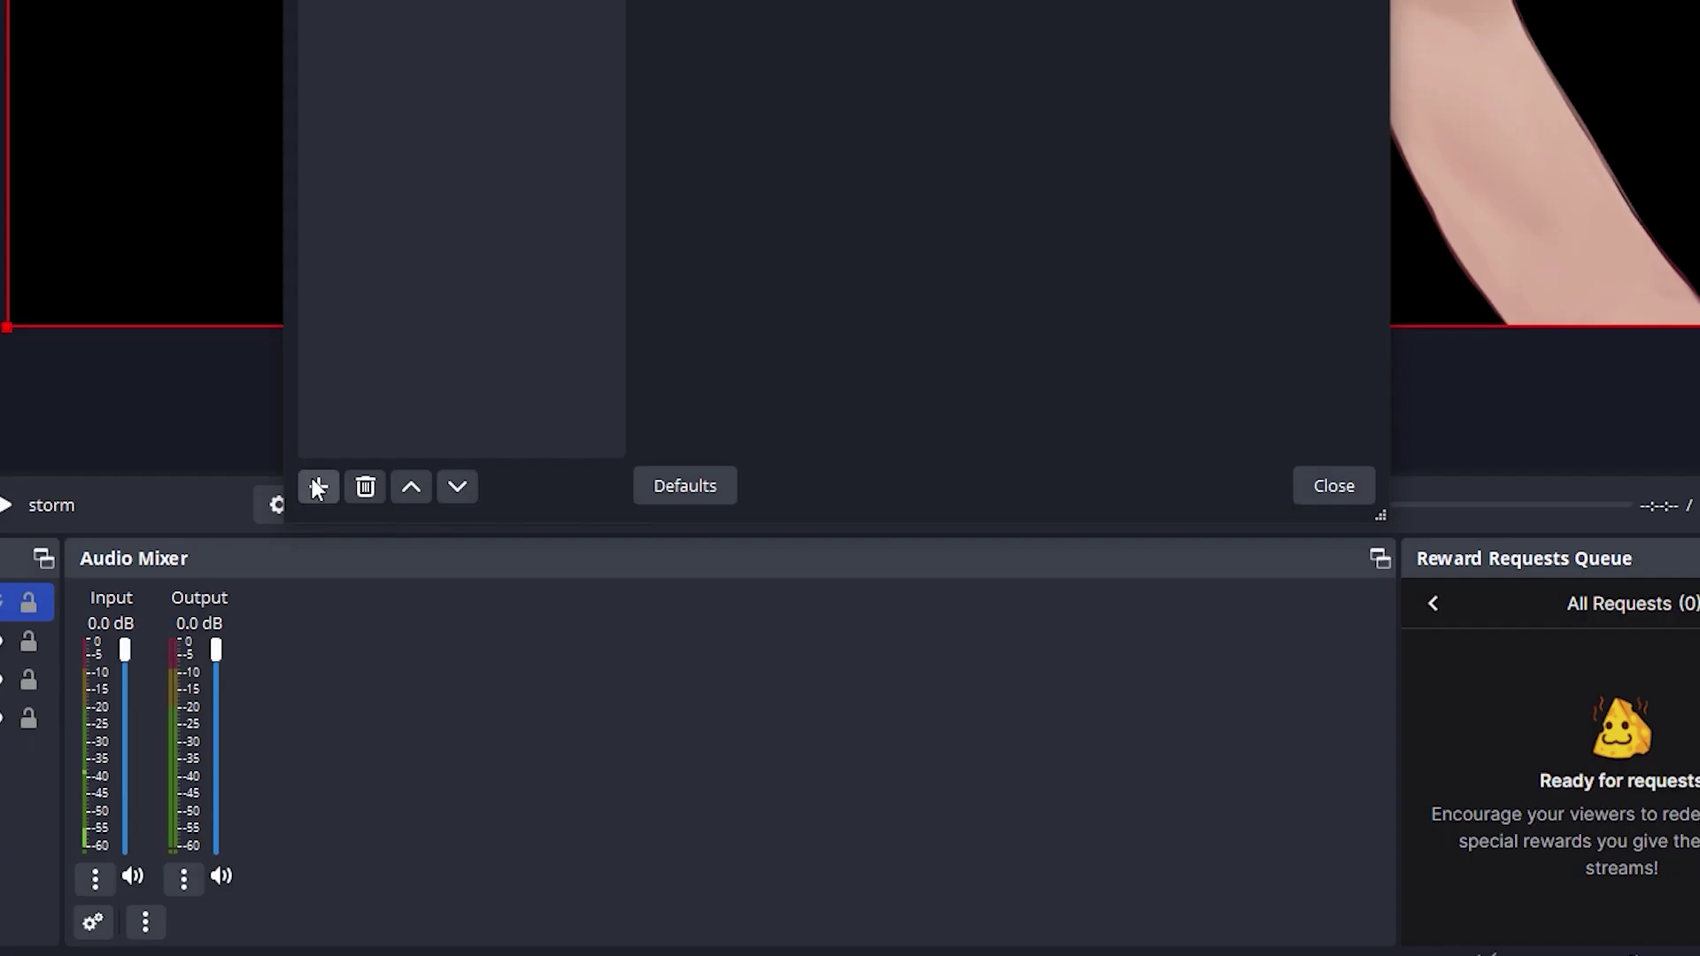
pyautogui.click(314, 484)
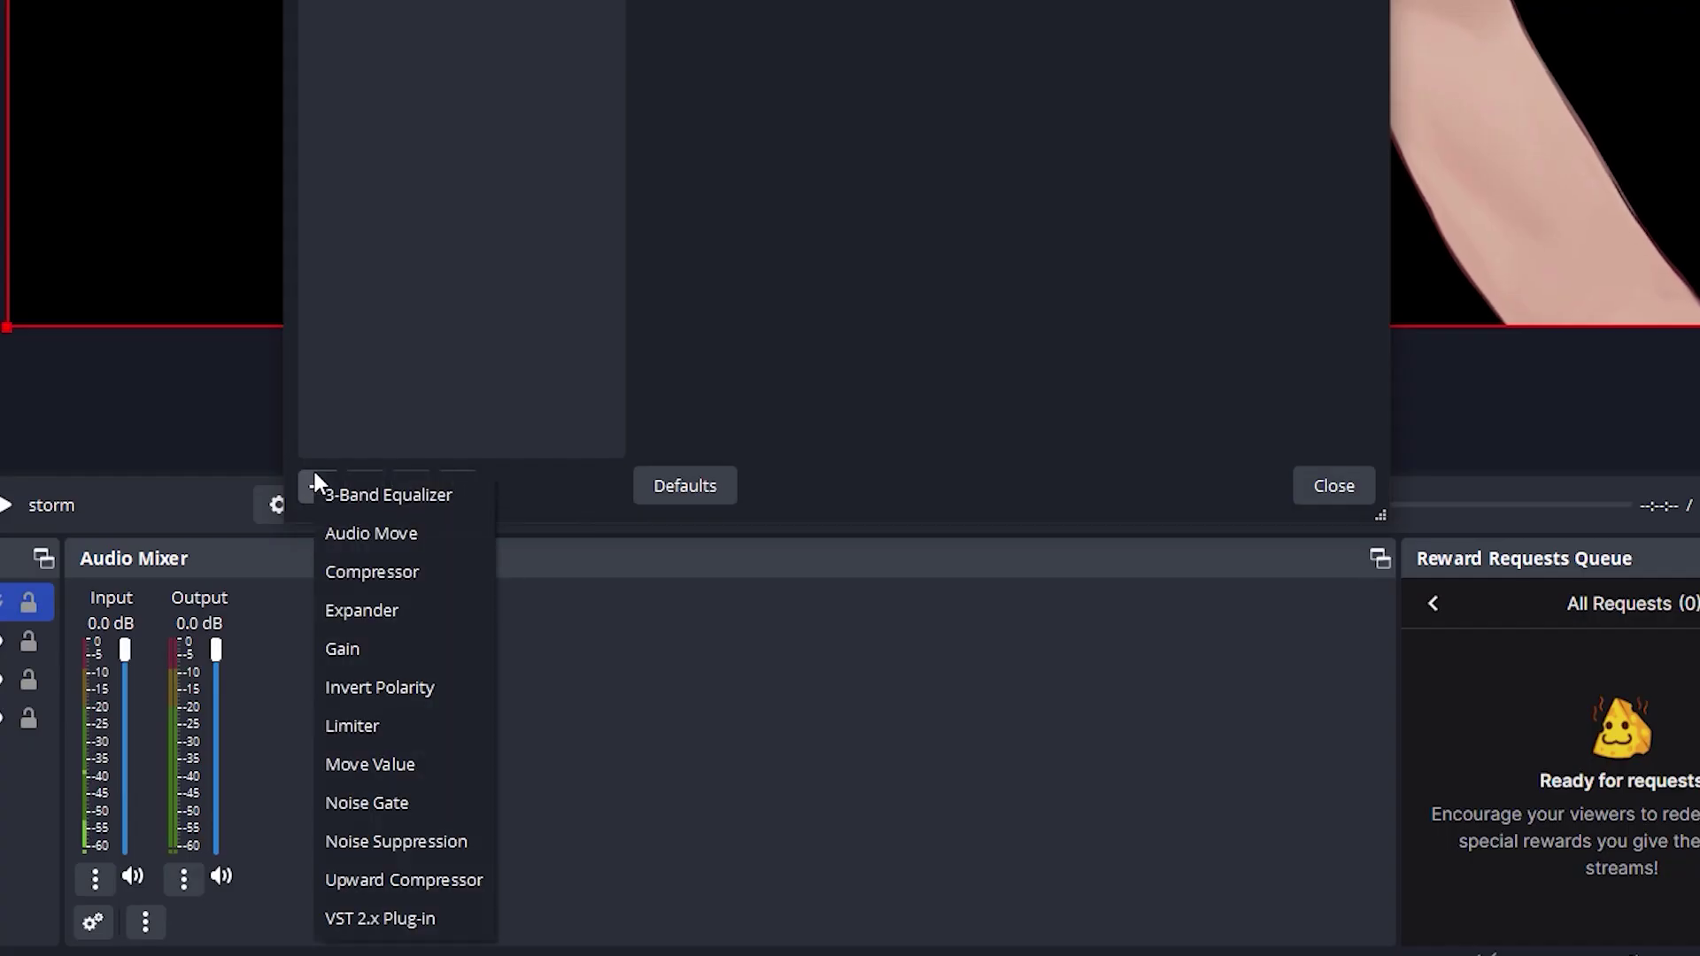
pyautogui.click(412, 724)
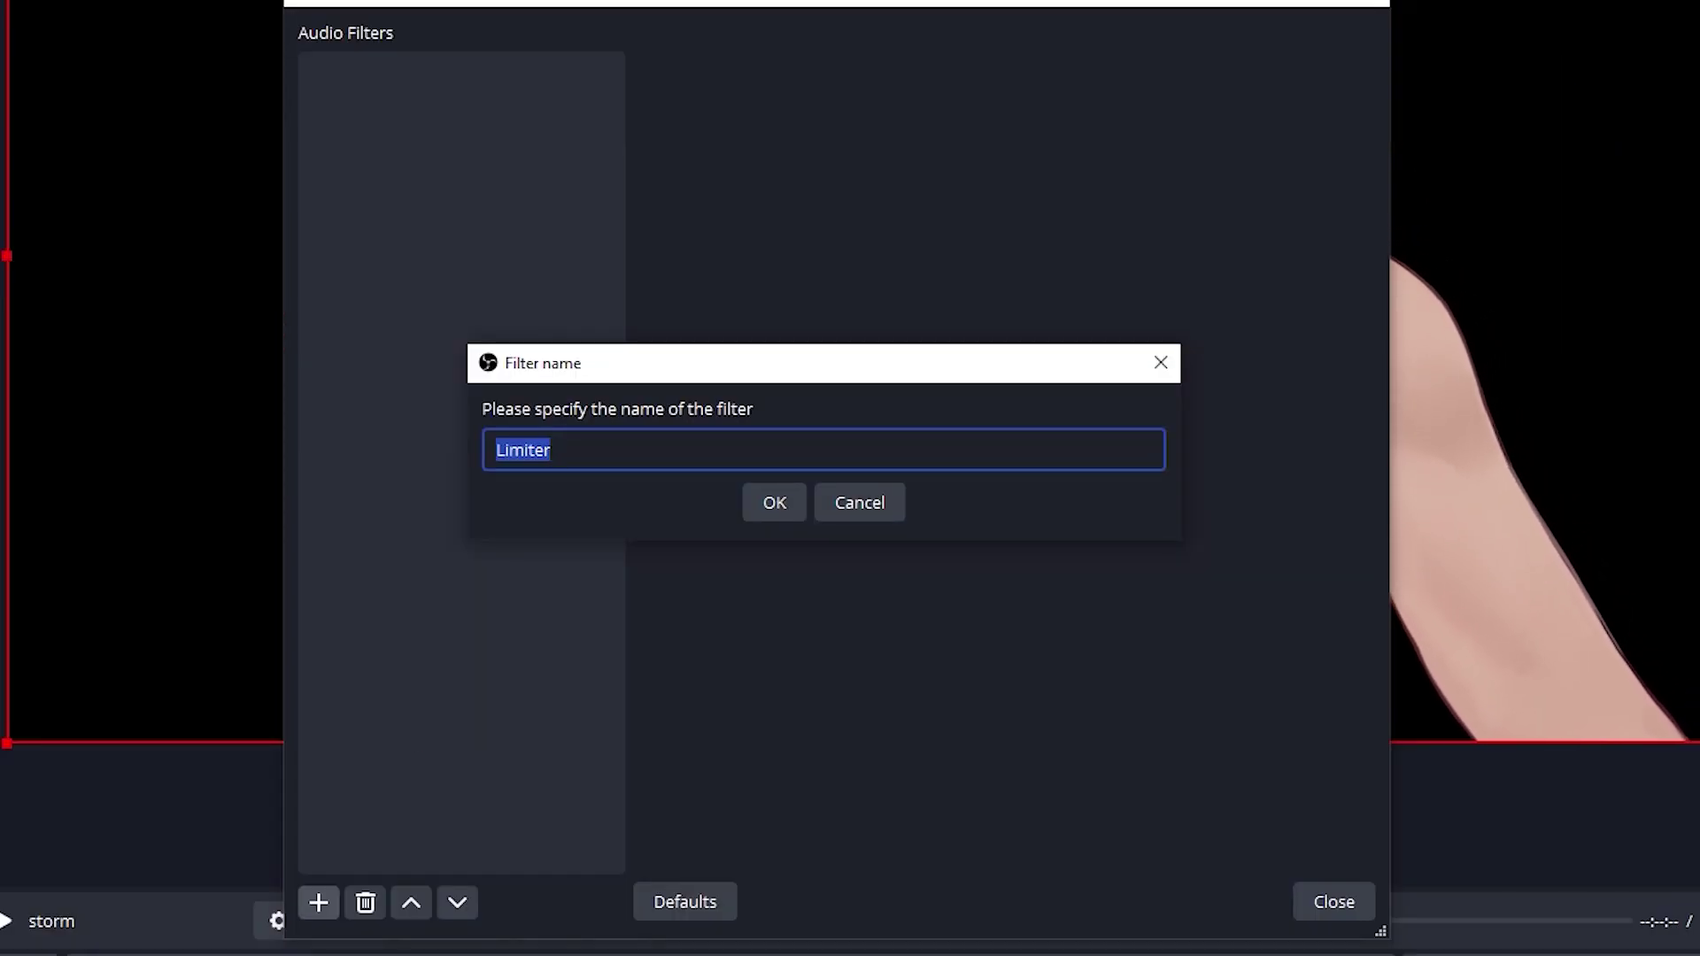
pyautogui.write('Volume')
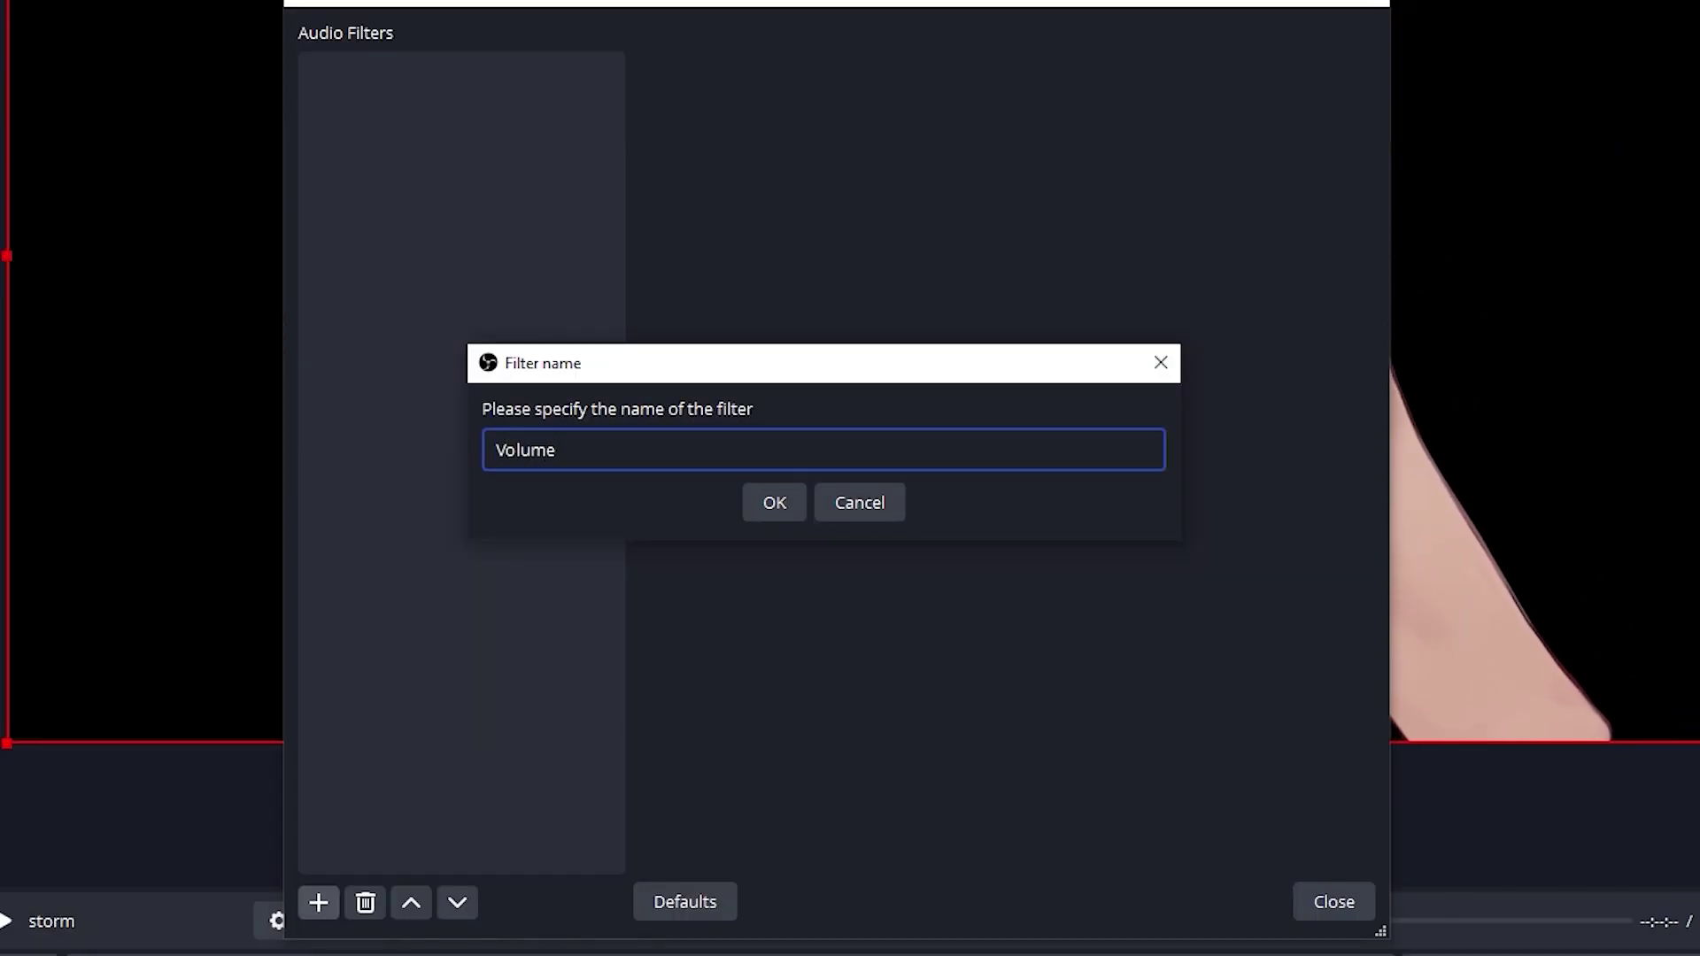
pyautogui.press('Return')
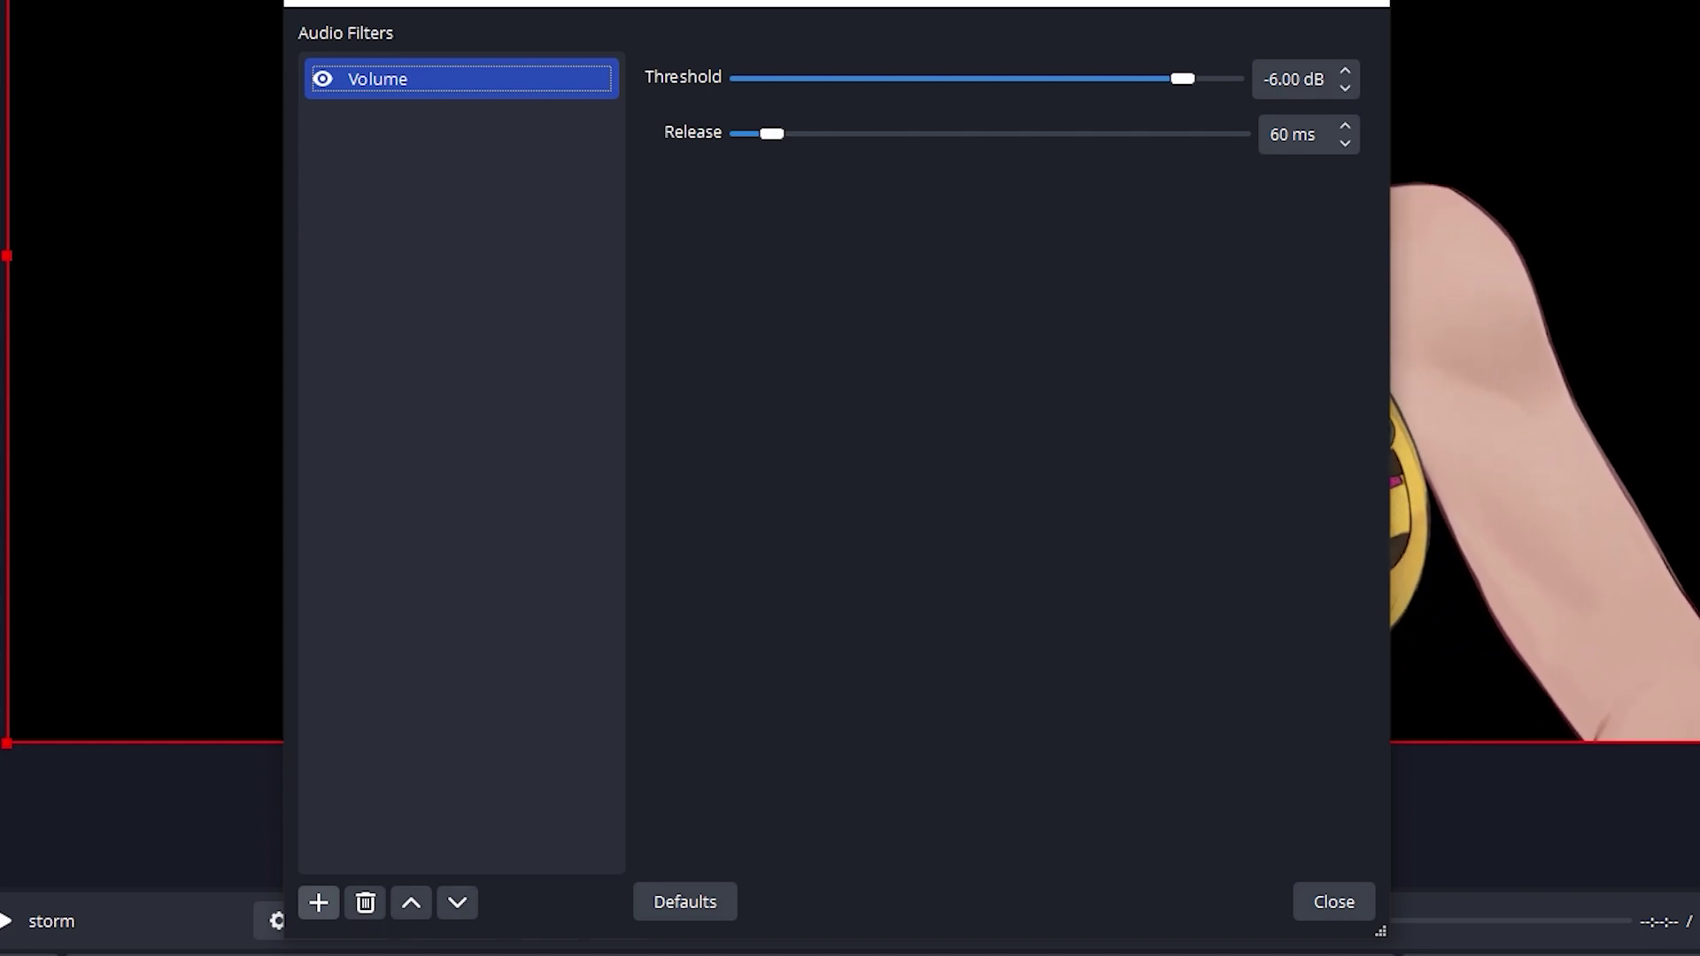
# Set the Volume limiter's threshold to -60 dB on the Input source and disable the filter
pyautogui.moveTo(1183, 78); pyautogui.dragTo(710, 77)
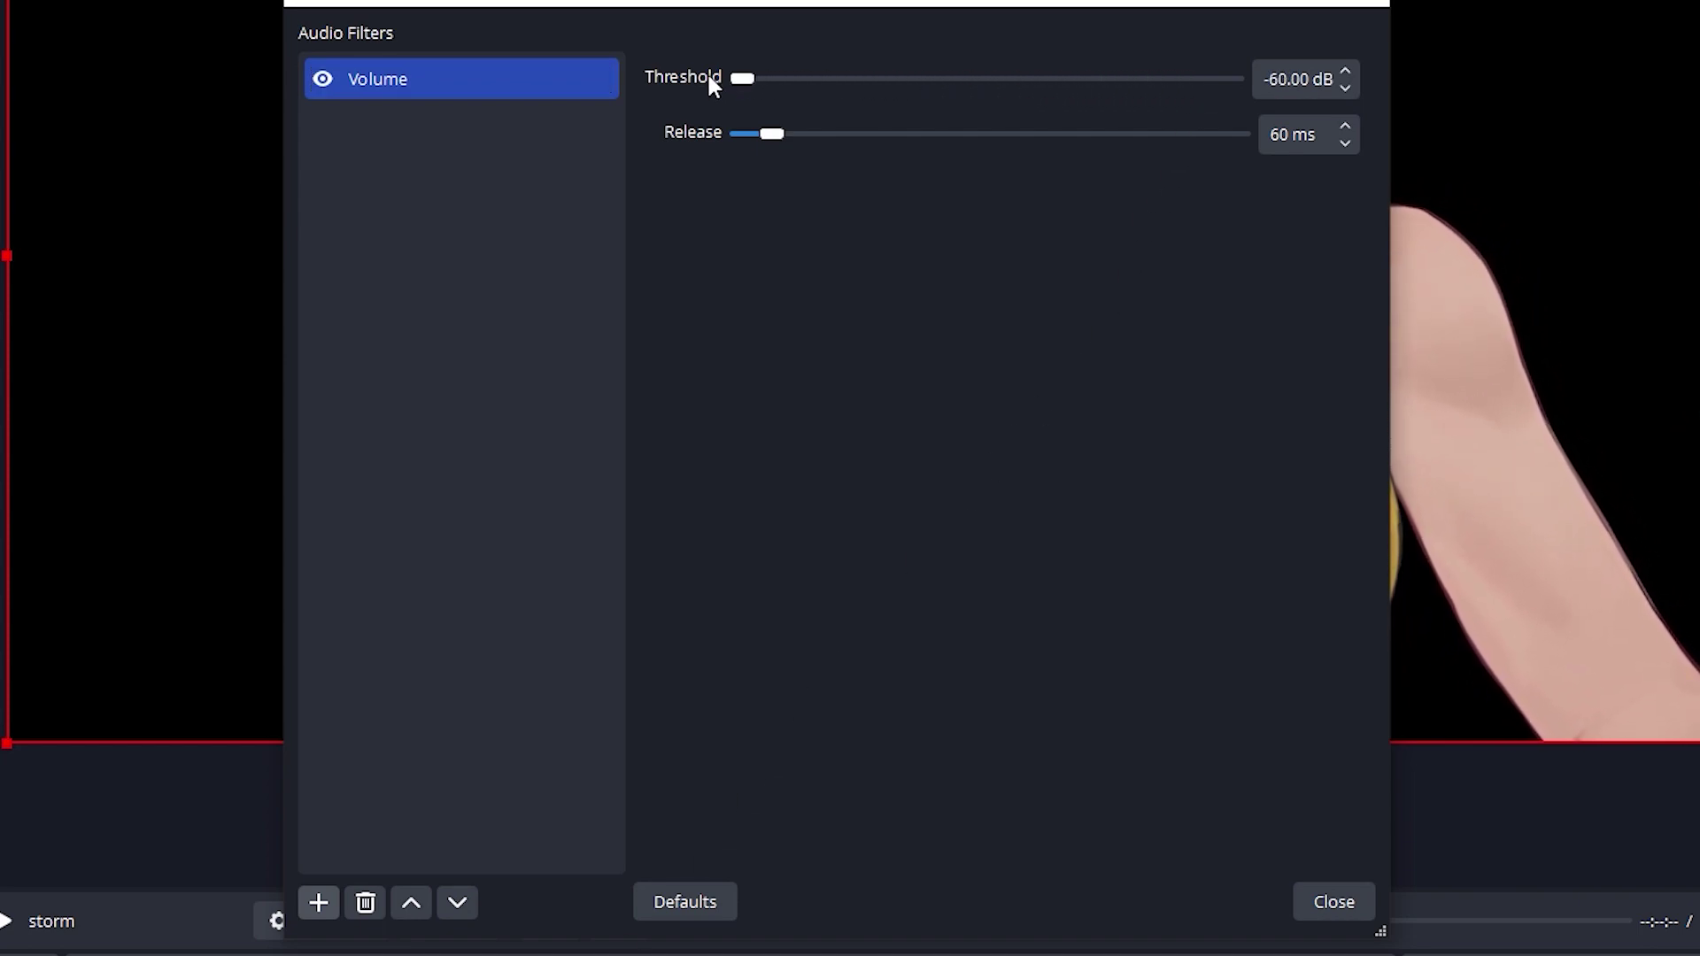
pyautogui.click(324, 78)
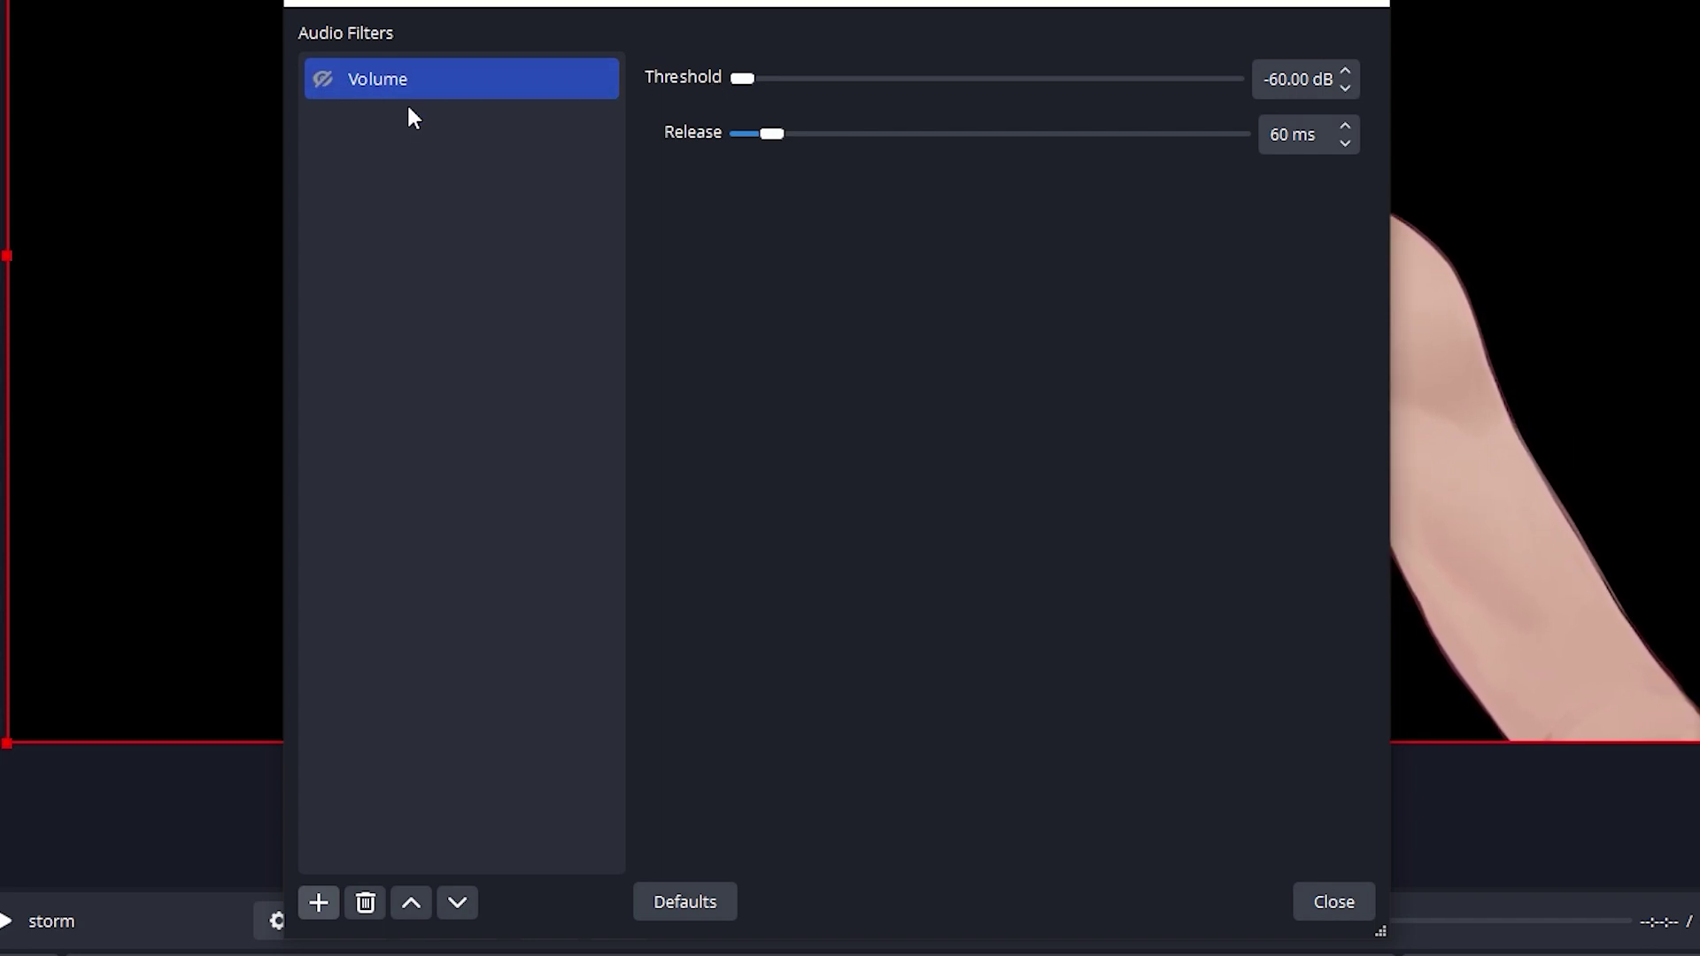
# Copy the Volume filter from the Input source and paste it into the Output source's audio filters
pyautogui.rightClick(428, 84)
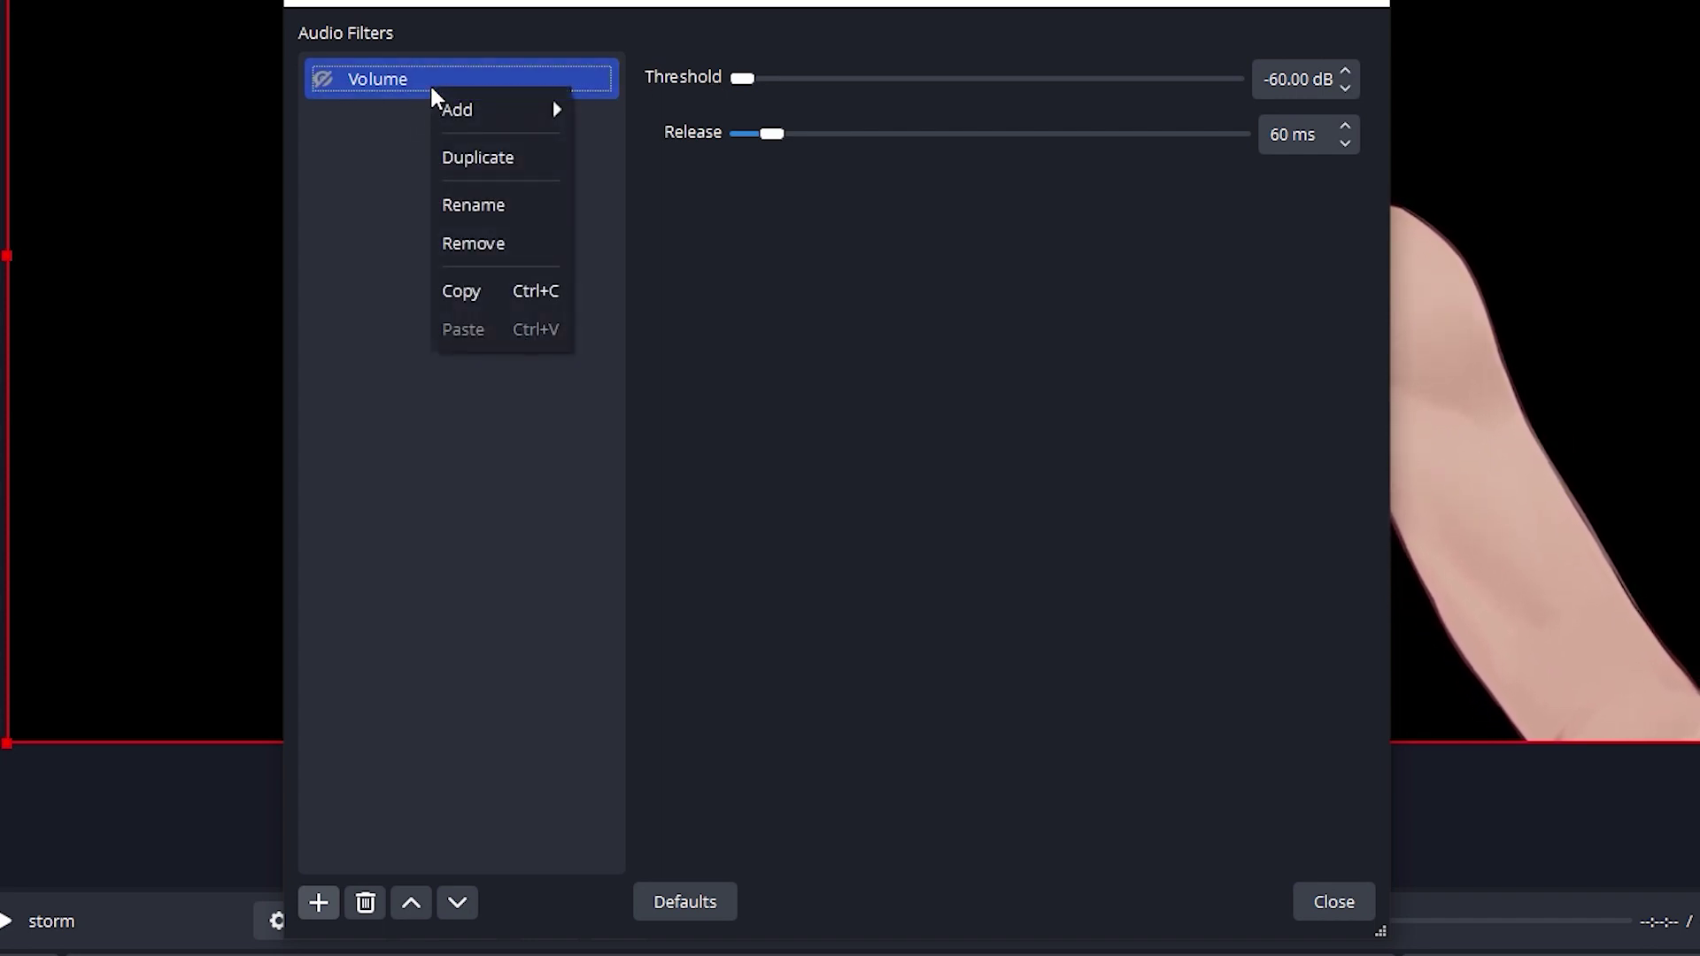
pyautogui.click(524, 293)
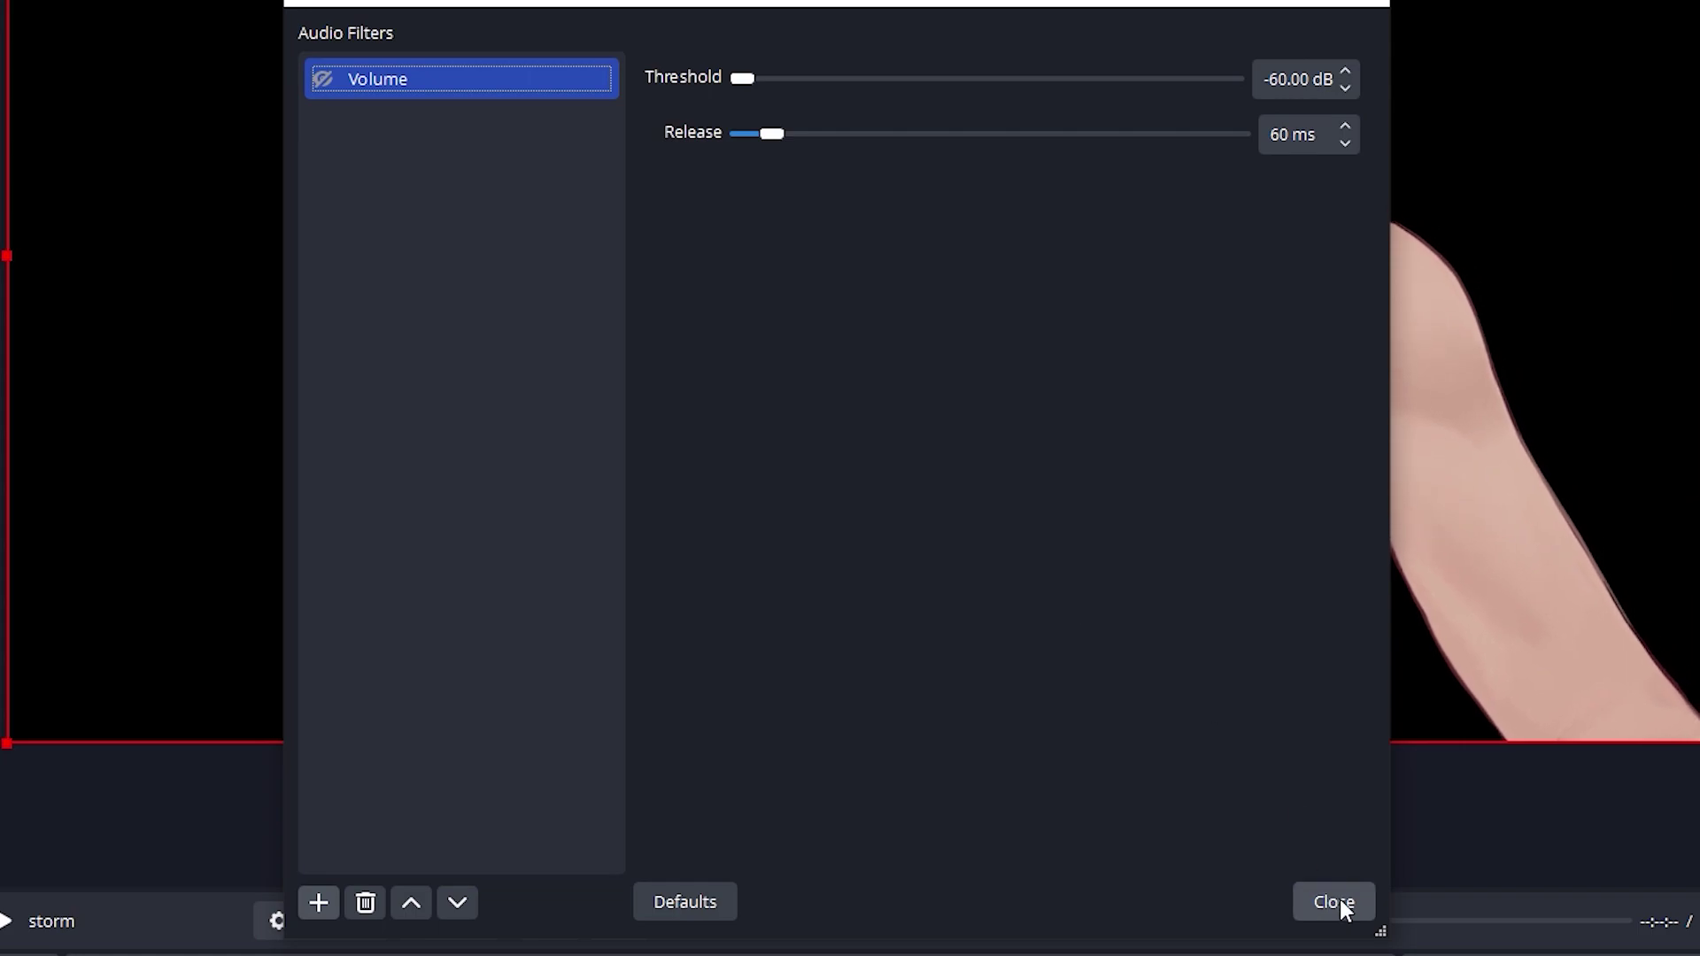
pyautogui.click(1334, 901)
pyautogui.click(307, 827)
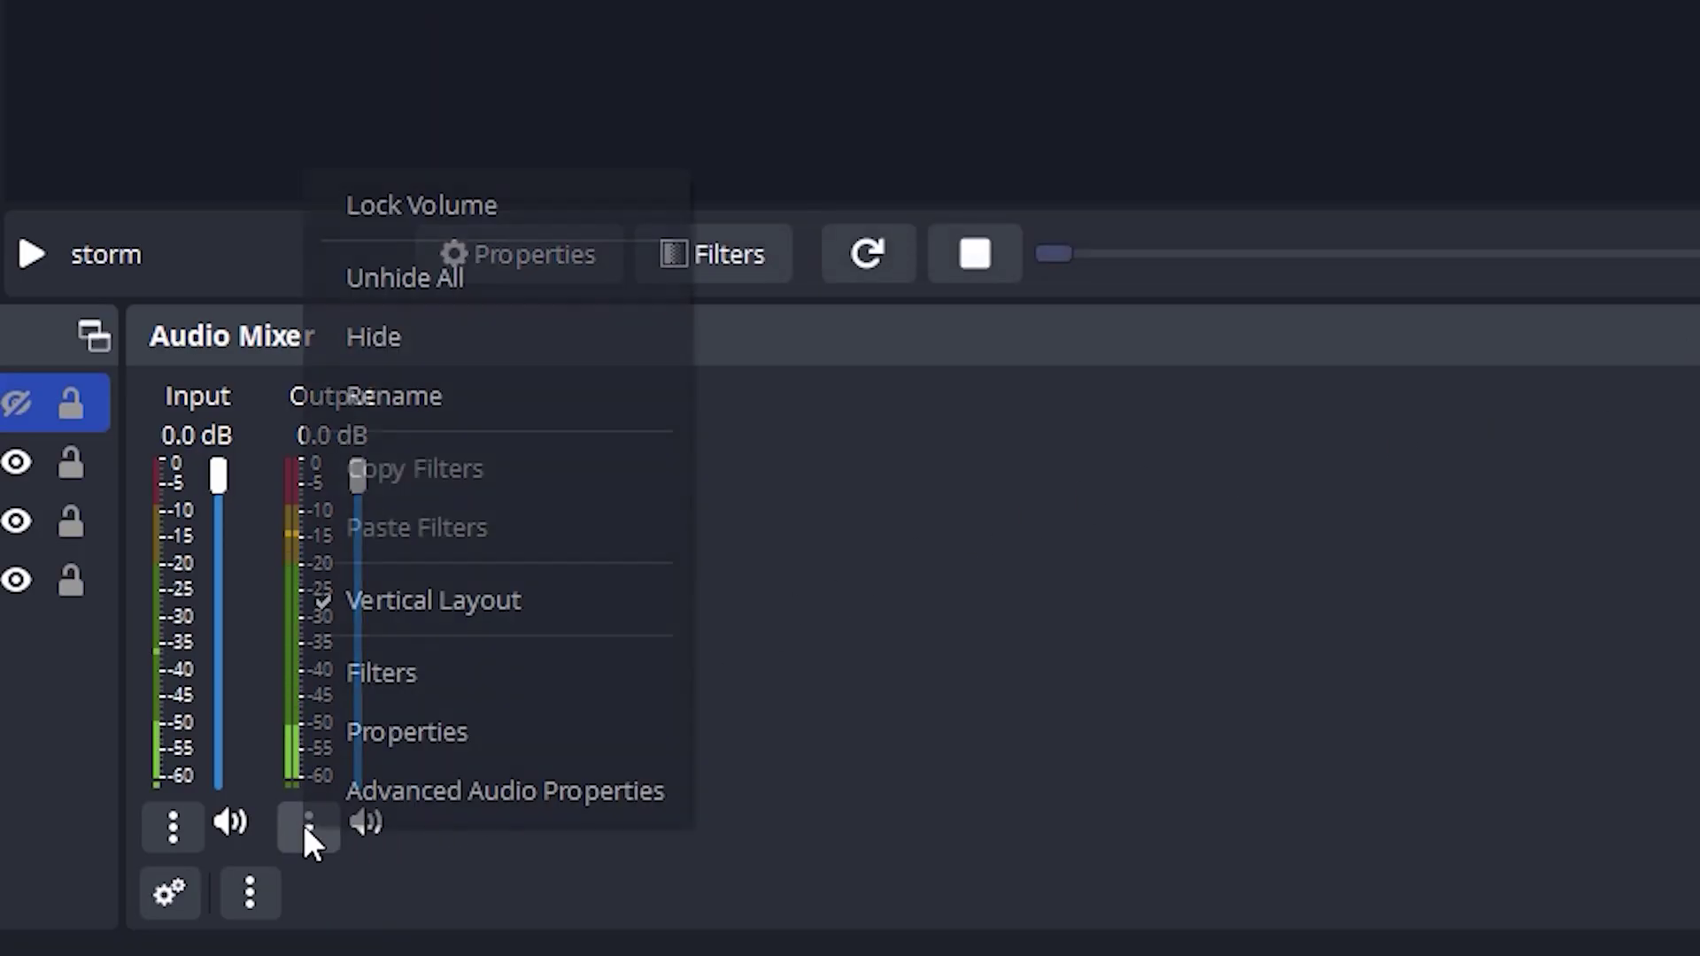
pyautogui.click(445, 682)
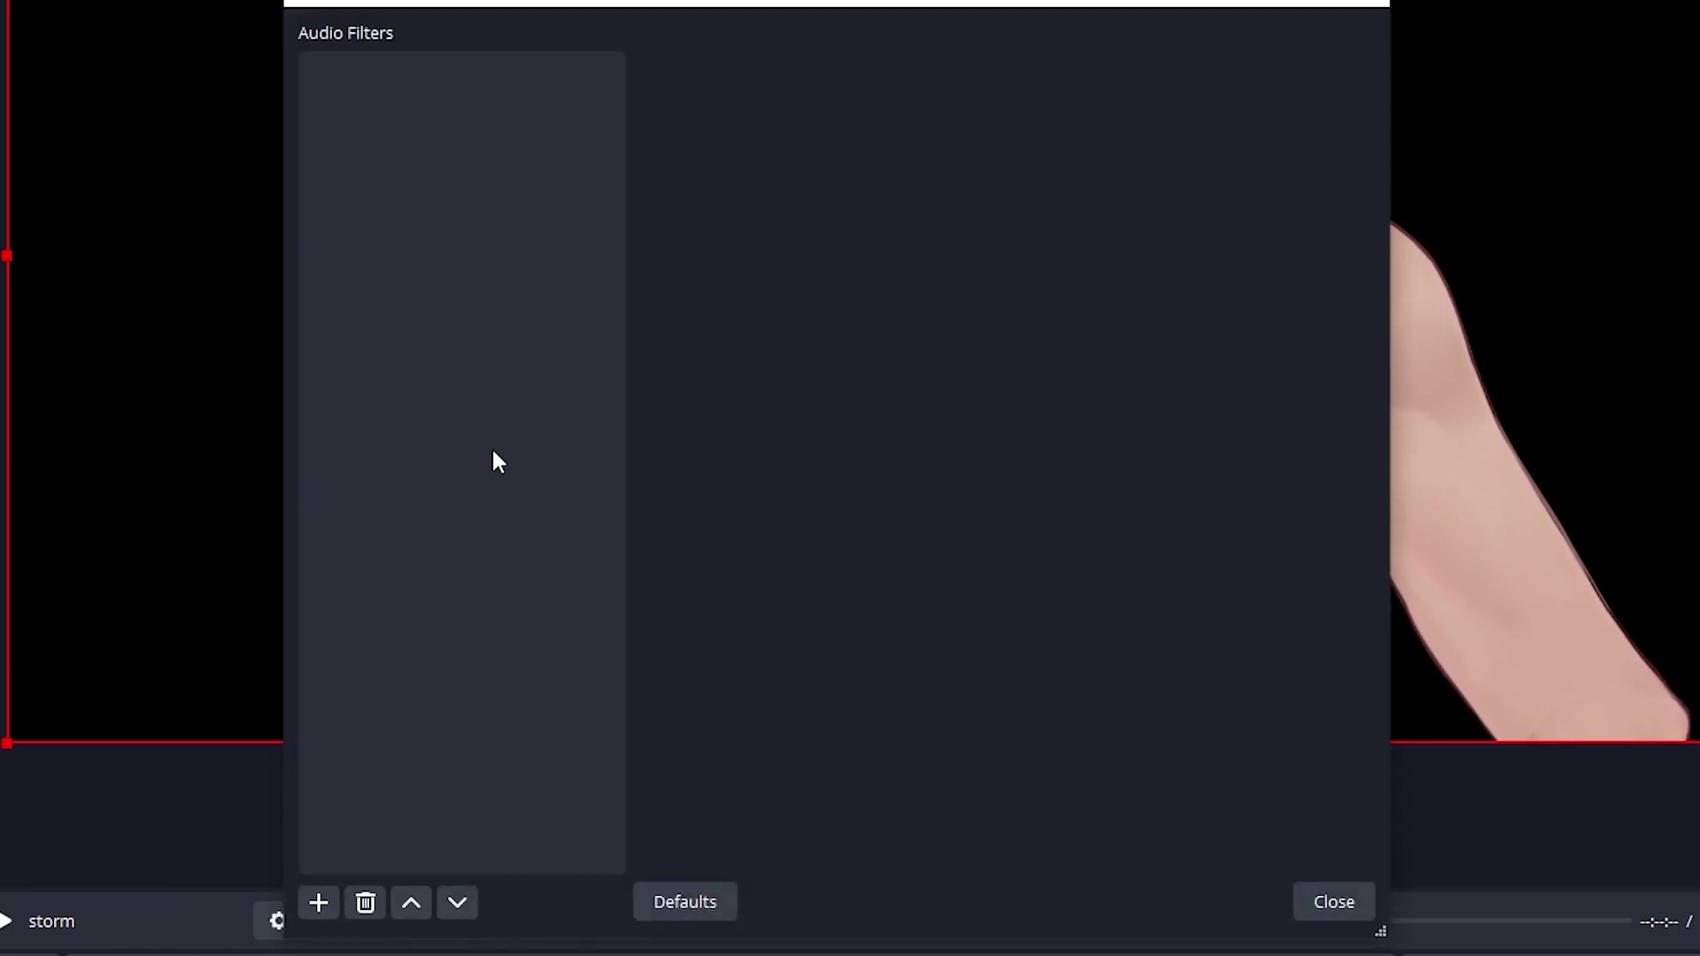
pyautogui.rightClick(492, 379)
pyautogui.click(525, 431)
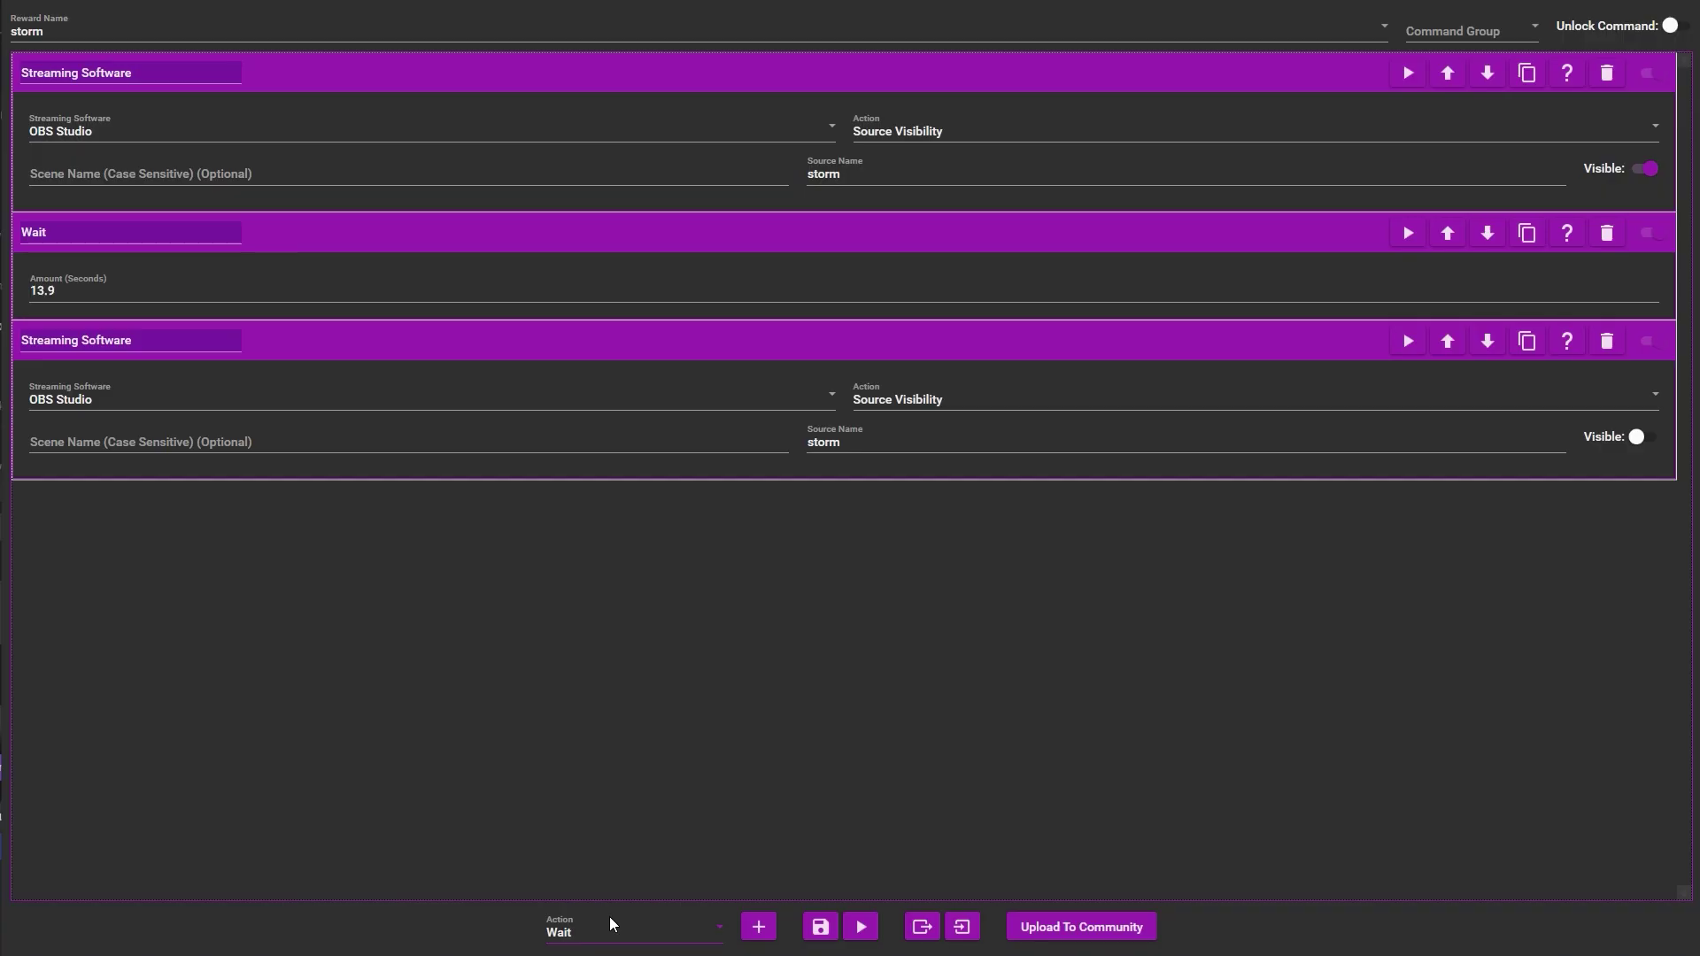
# In Mix It Up, add another Streaming Software action to the storm command, set to OBS Studio and Source Filter Visibility
pyautogui.click(614, 923)
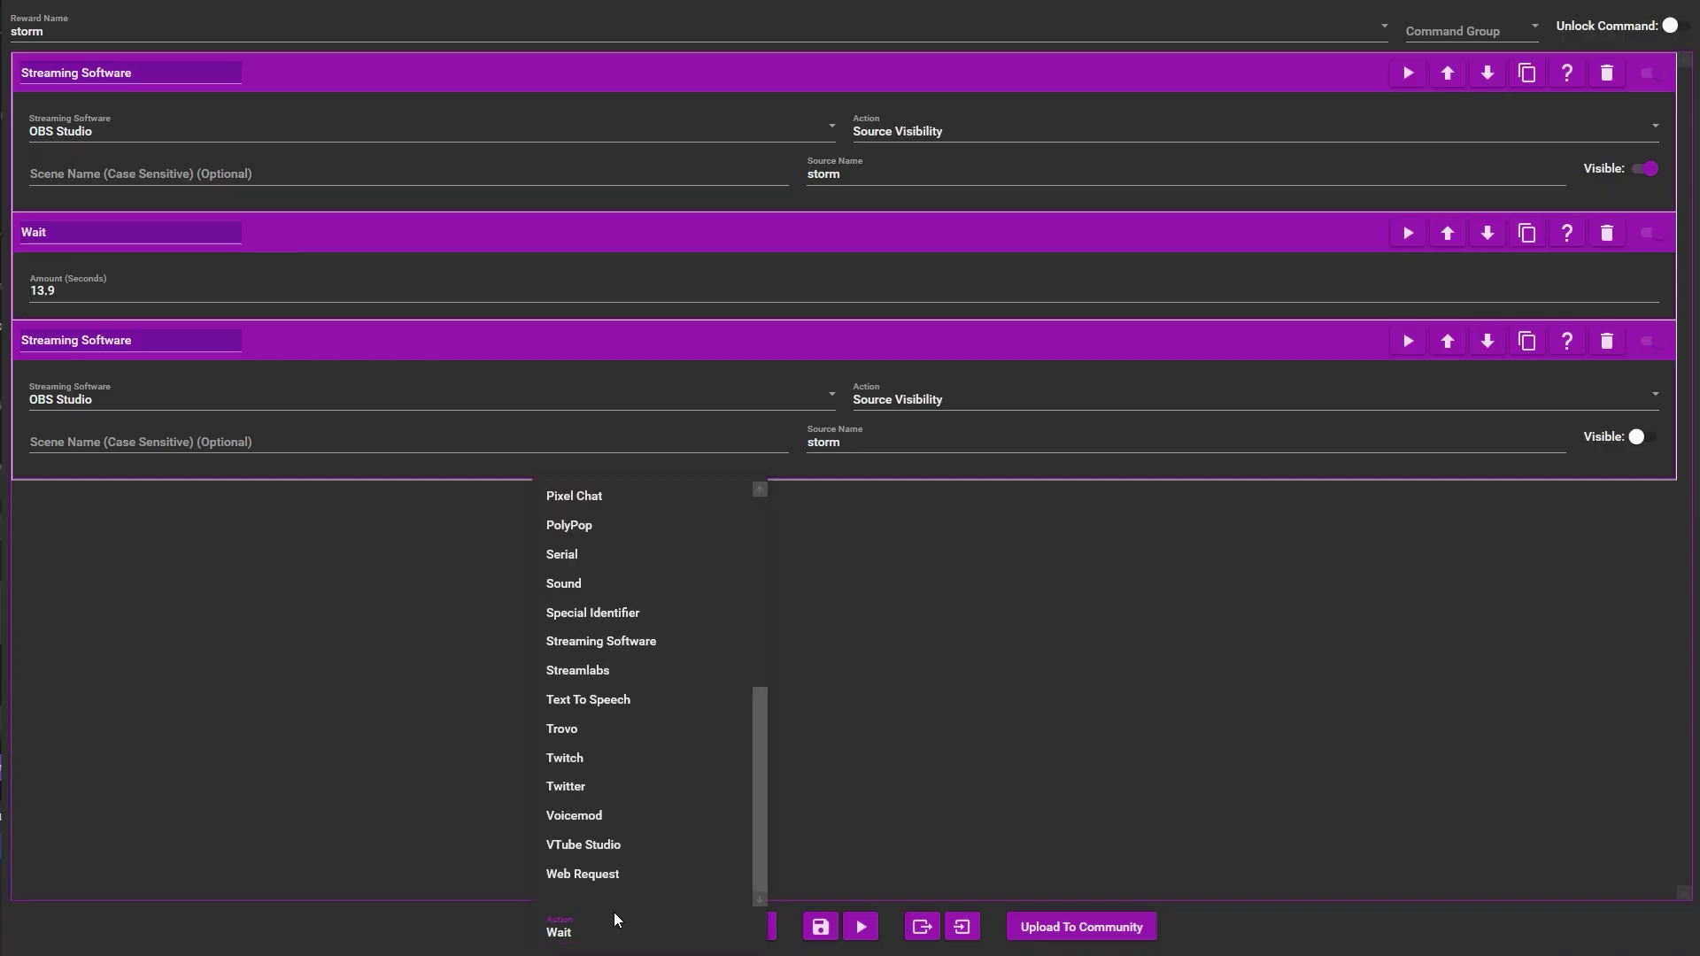
pyautogui.click(644, 643)
pyautogui.click(759, 928)
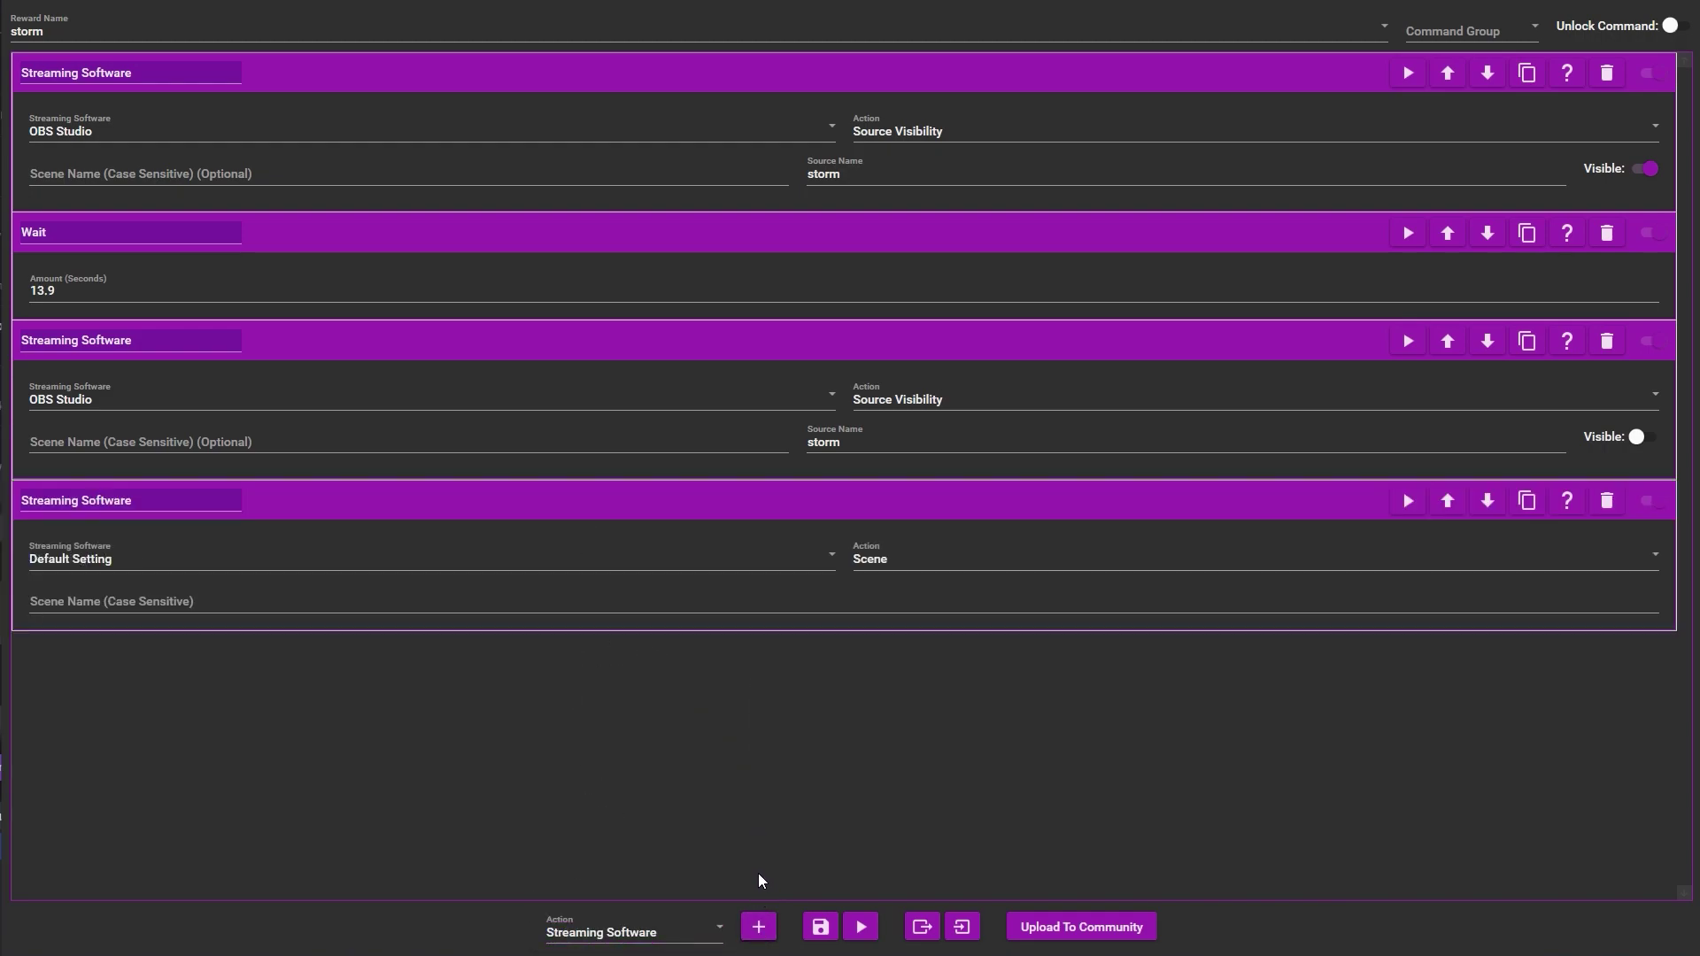
pyautogui.click(467, 558)
pyautogui.click(466, 585)
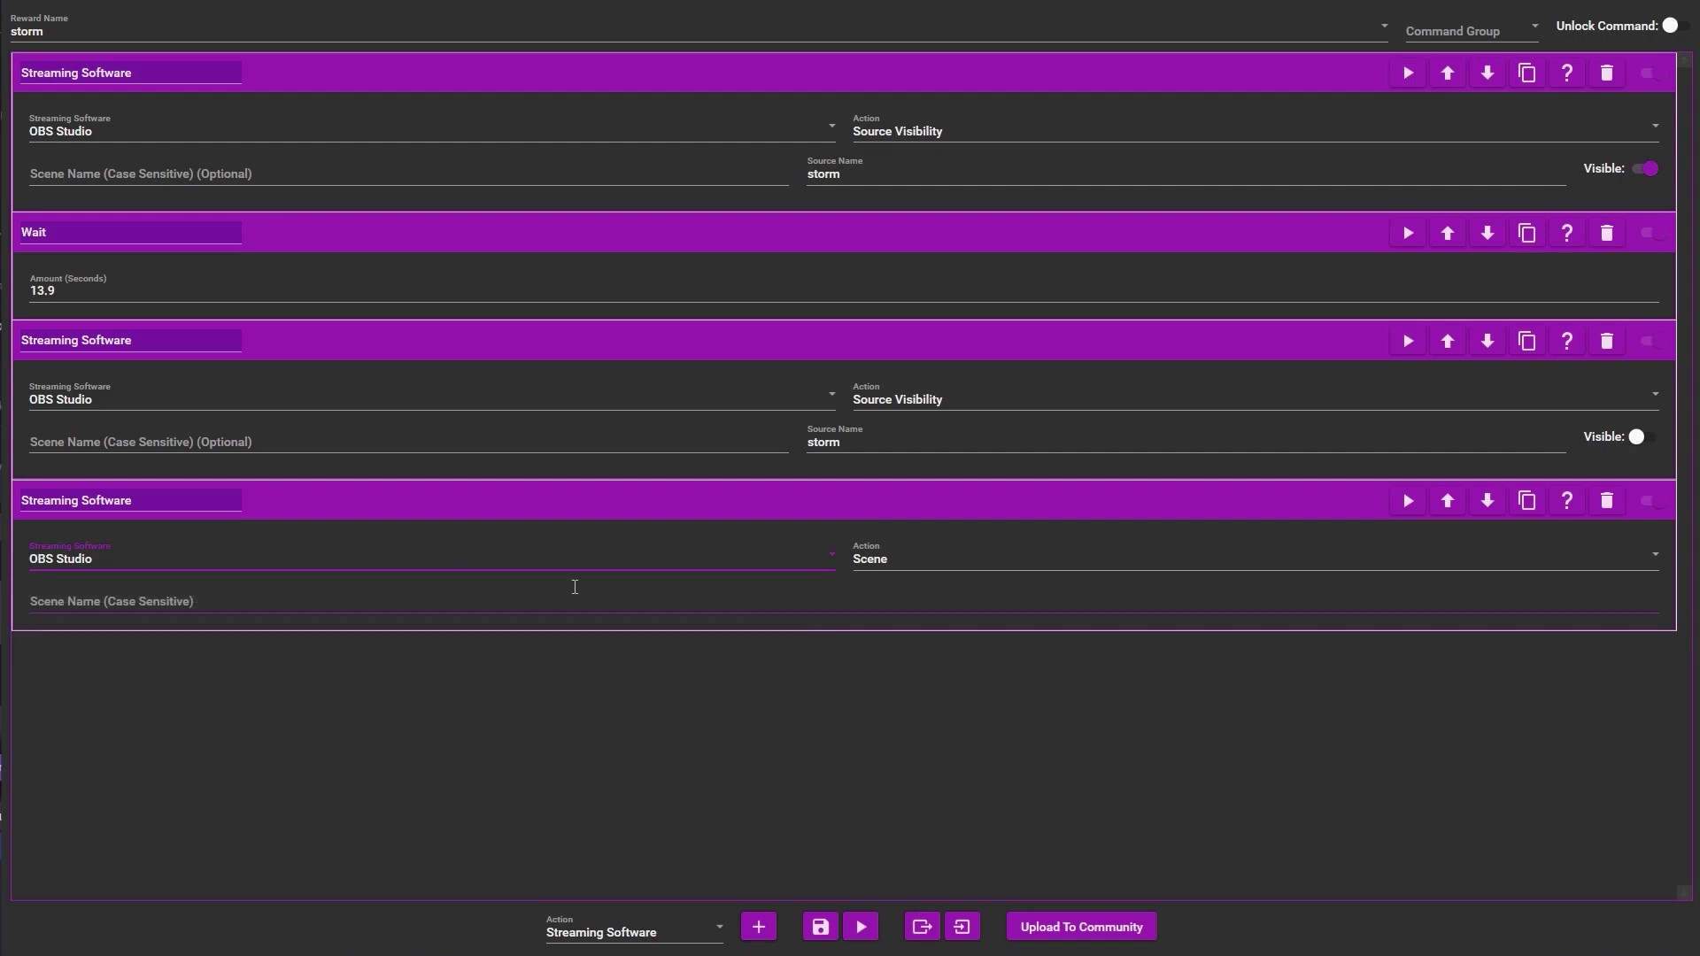
pyautogui.click(927, 560)
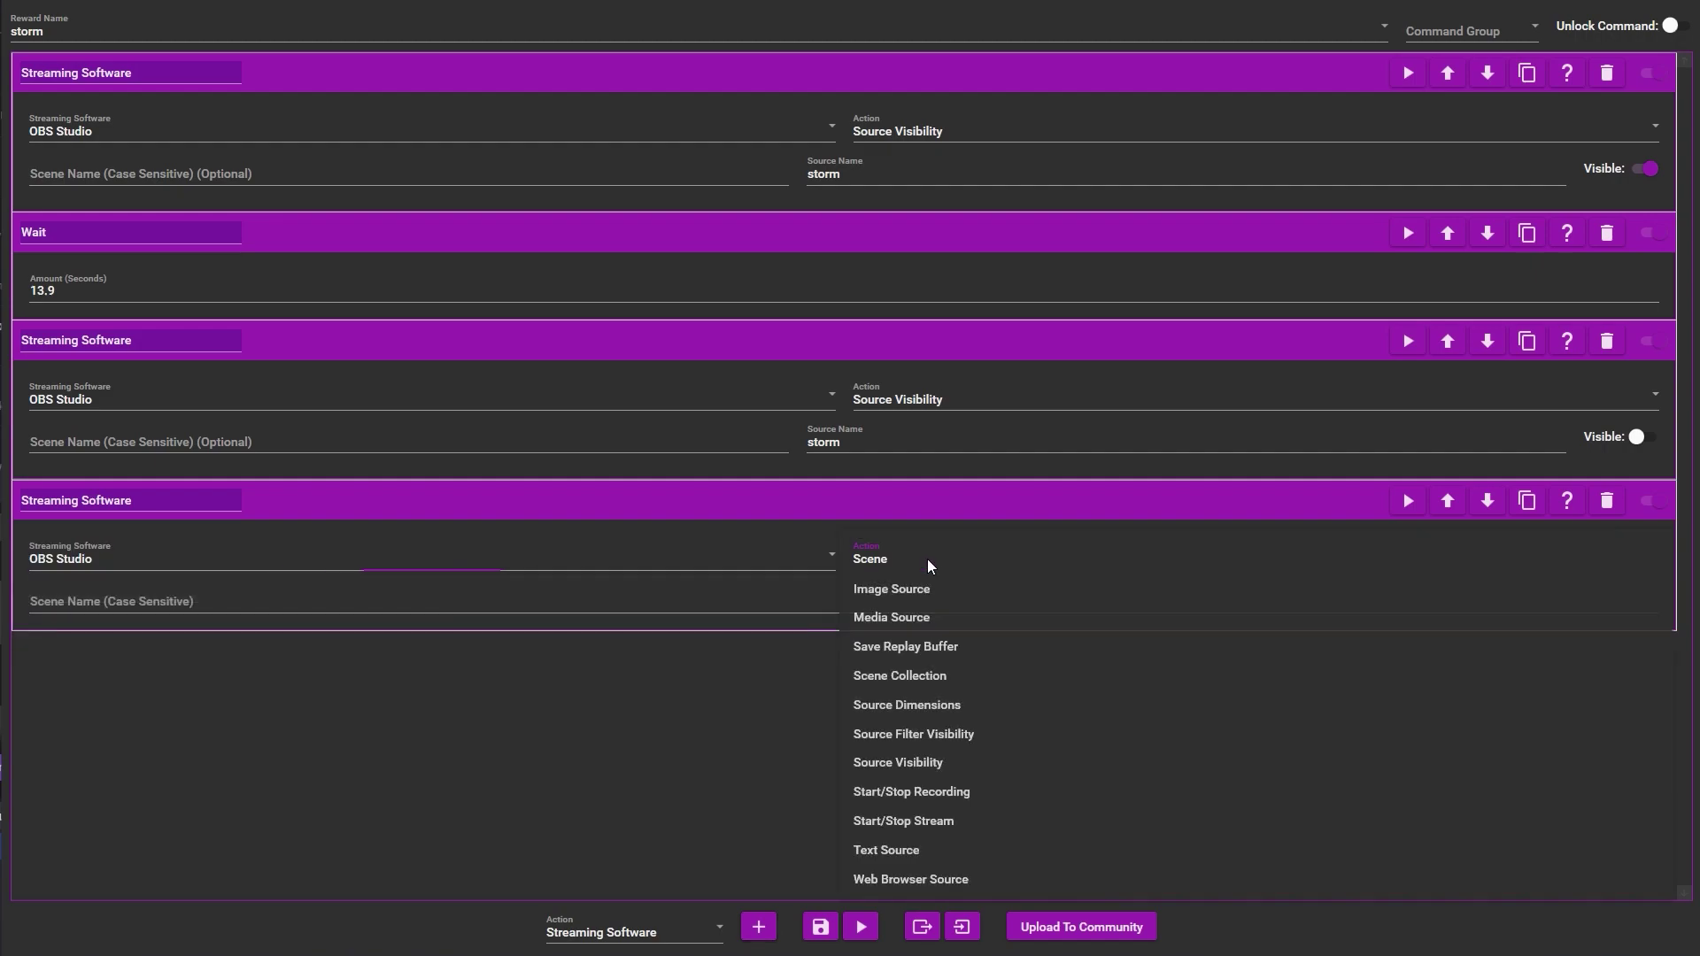
pyautogui.click(956, 728)
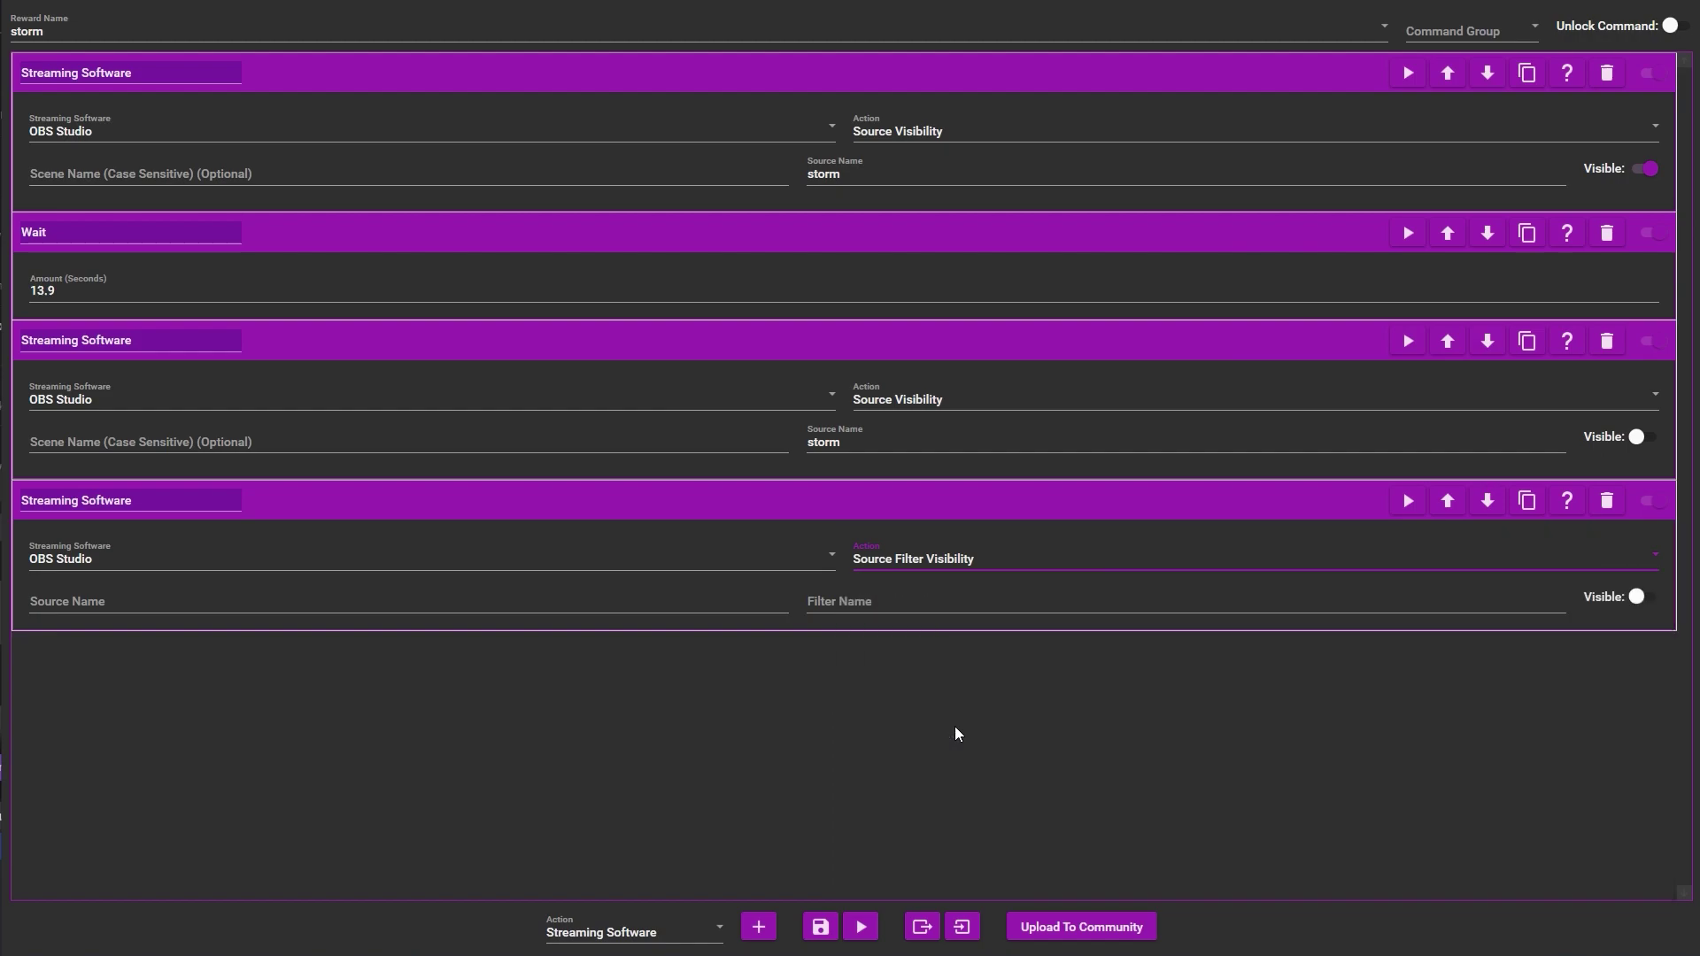
# Set the new action's source name to "Input" and filter name to "Volume", turn Visible on, and move it above the Wait action
pyautogui.click(600, 609)
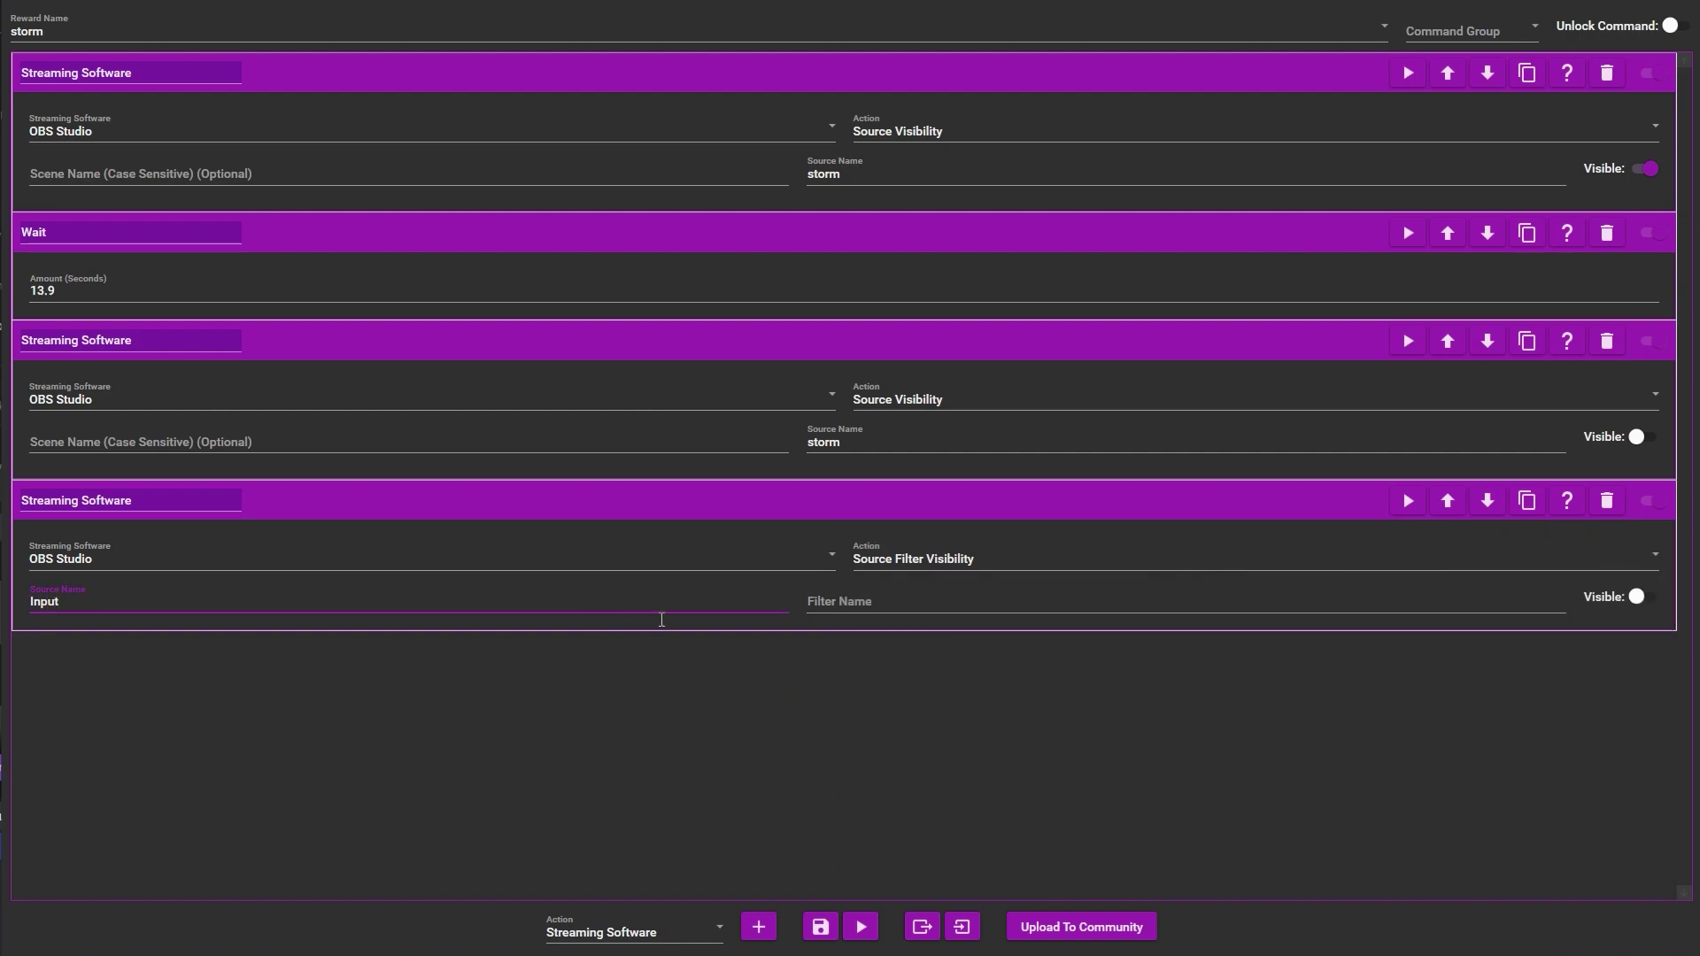
pyautogui.click(922, 604)
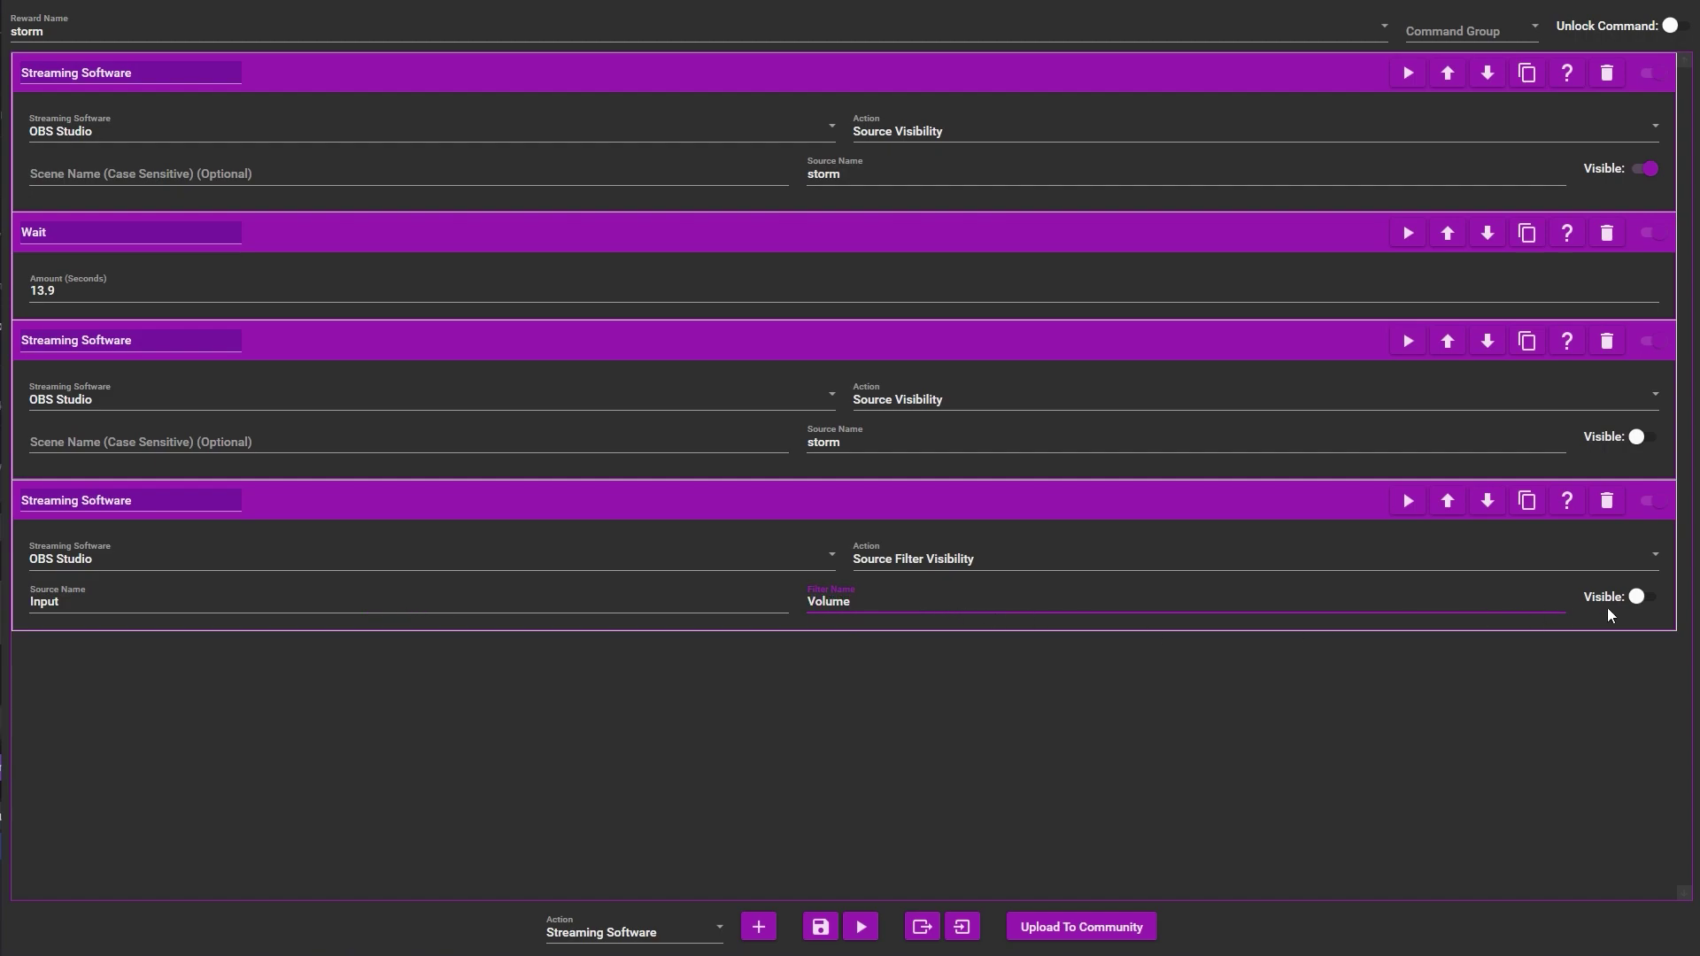
pyautogui.click(1637, 598)
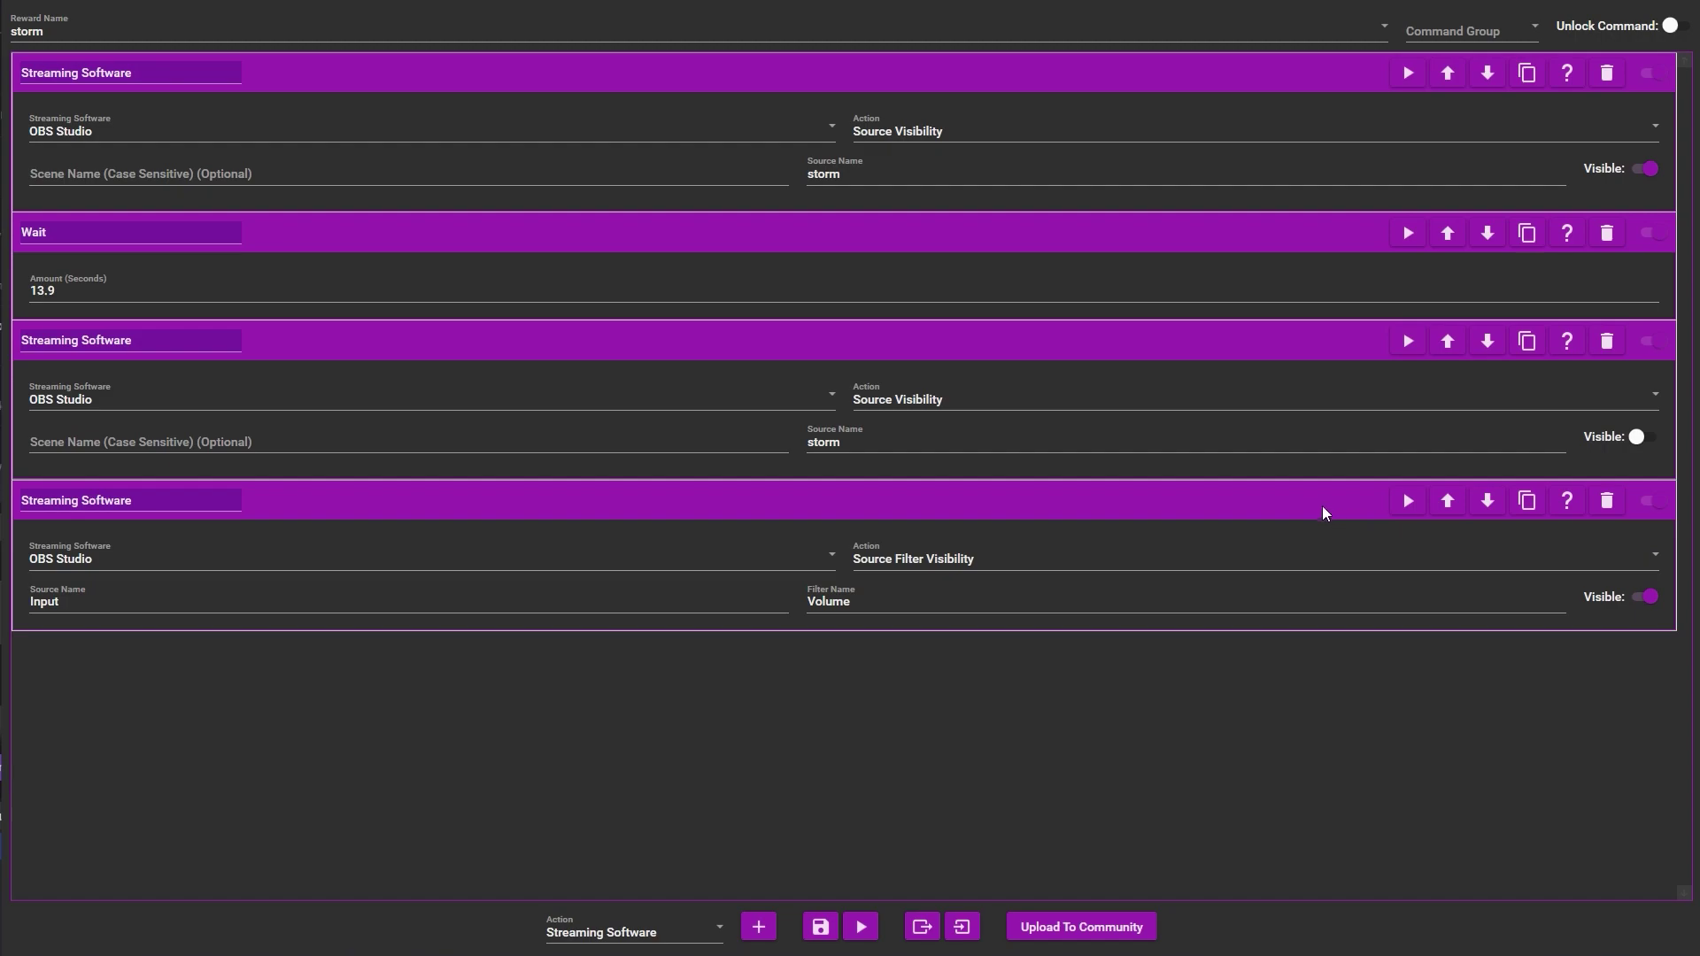
pyautogui.moveTo(1311, 475); pyautogui.dragTo(1237, 222)
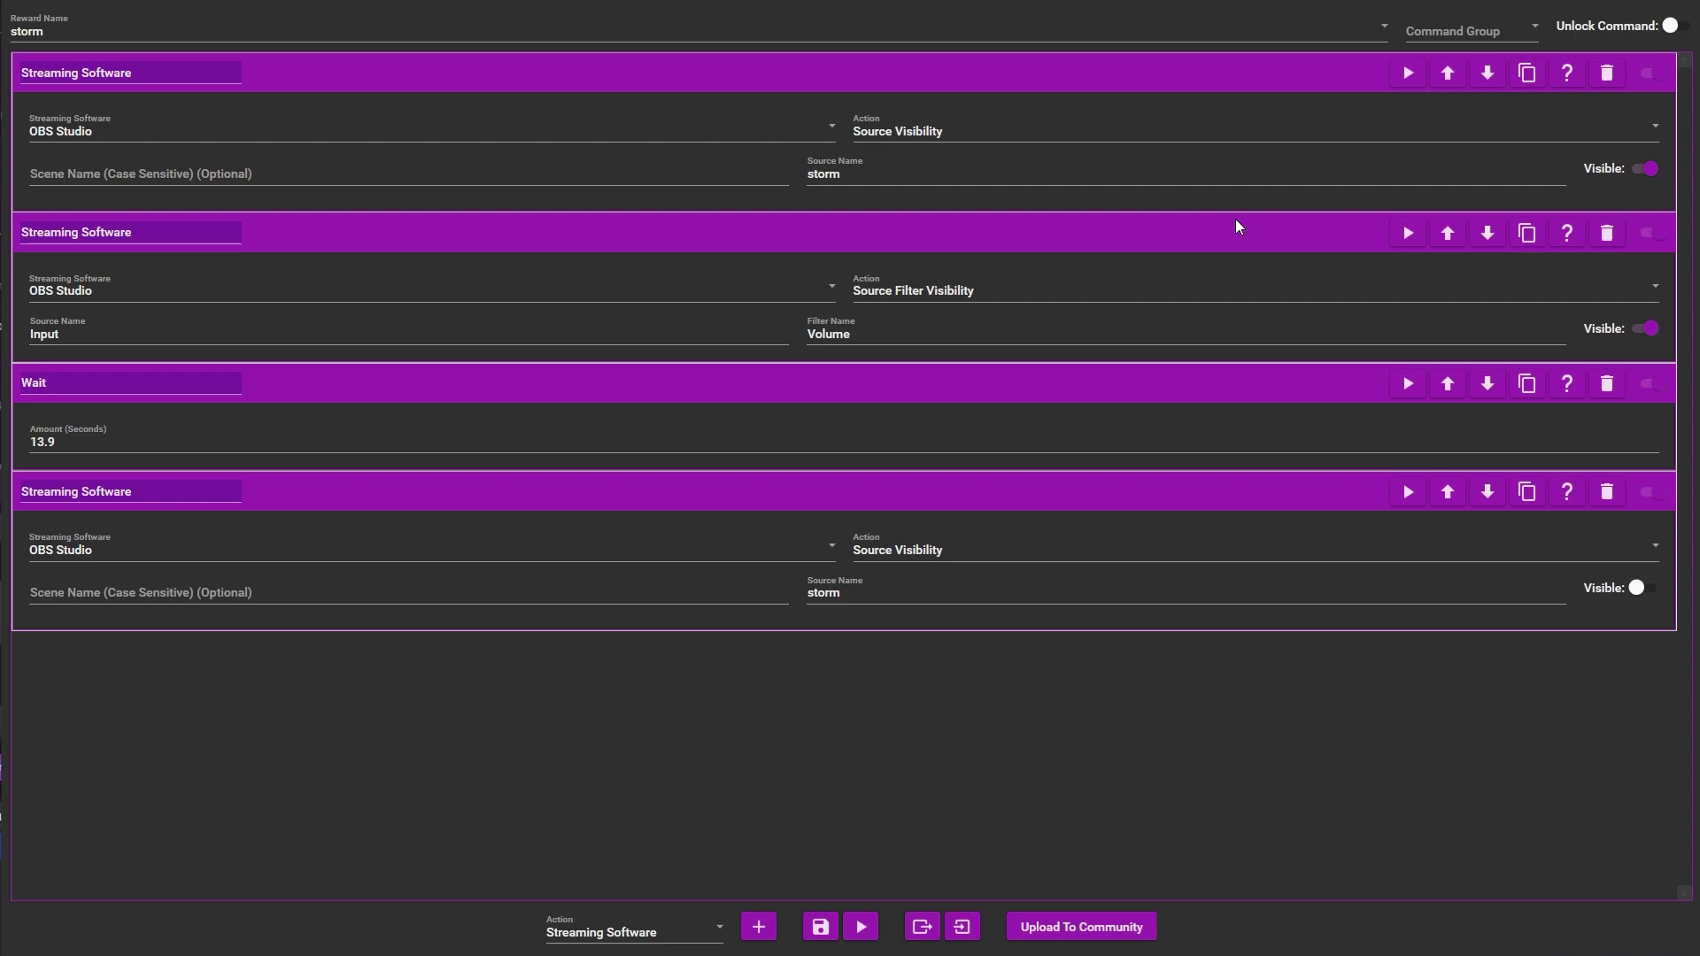
# Duplicate the Input filter action, move the copy above the Wait action, and change its source name to "Output"
pyautogui.click(1526, 234)
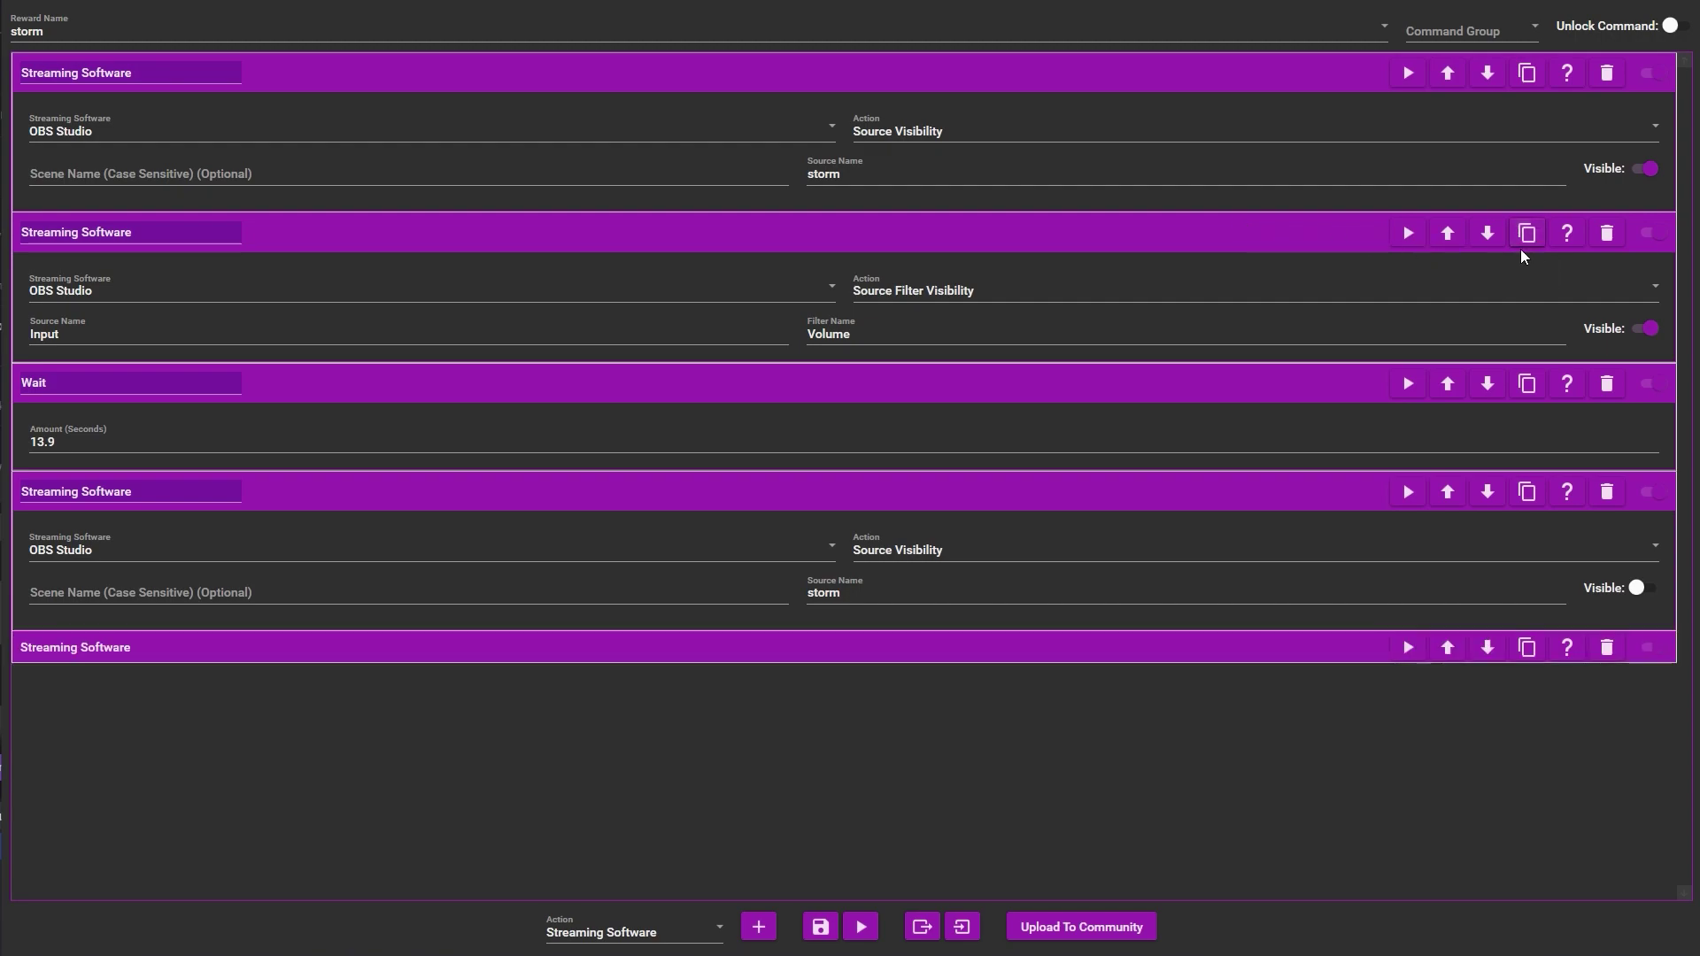
pyautogui.click(1203, 660)
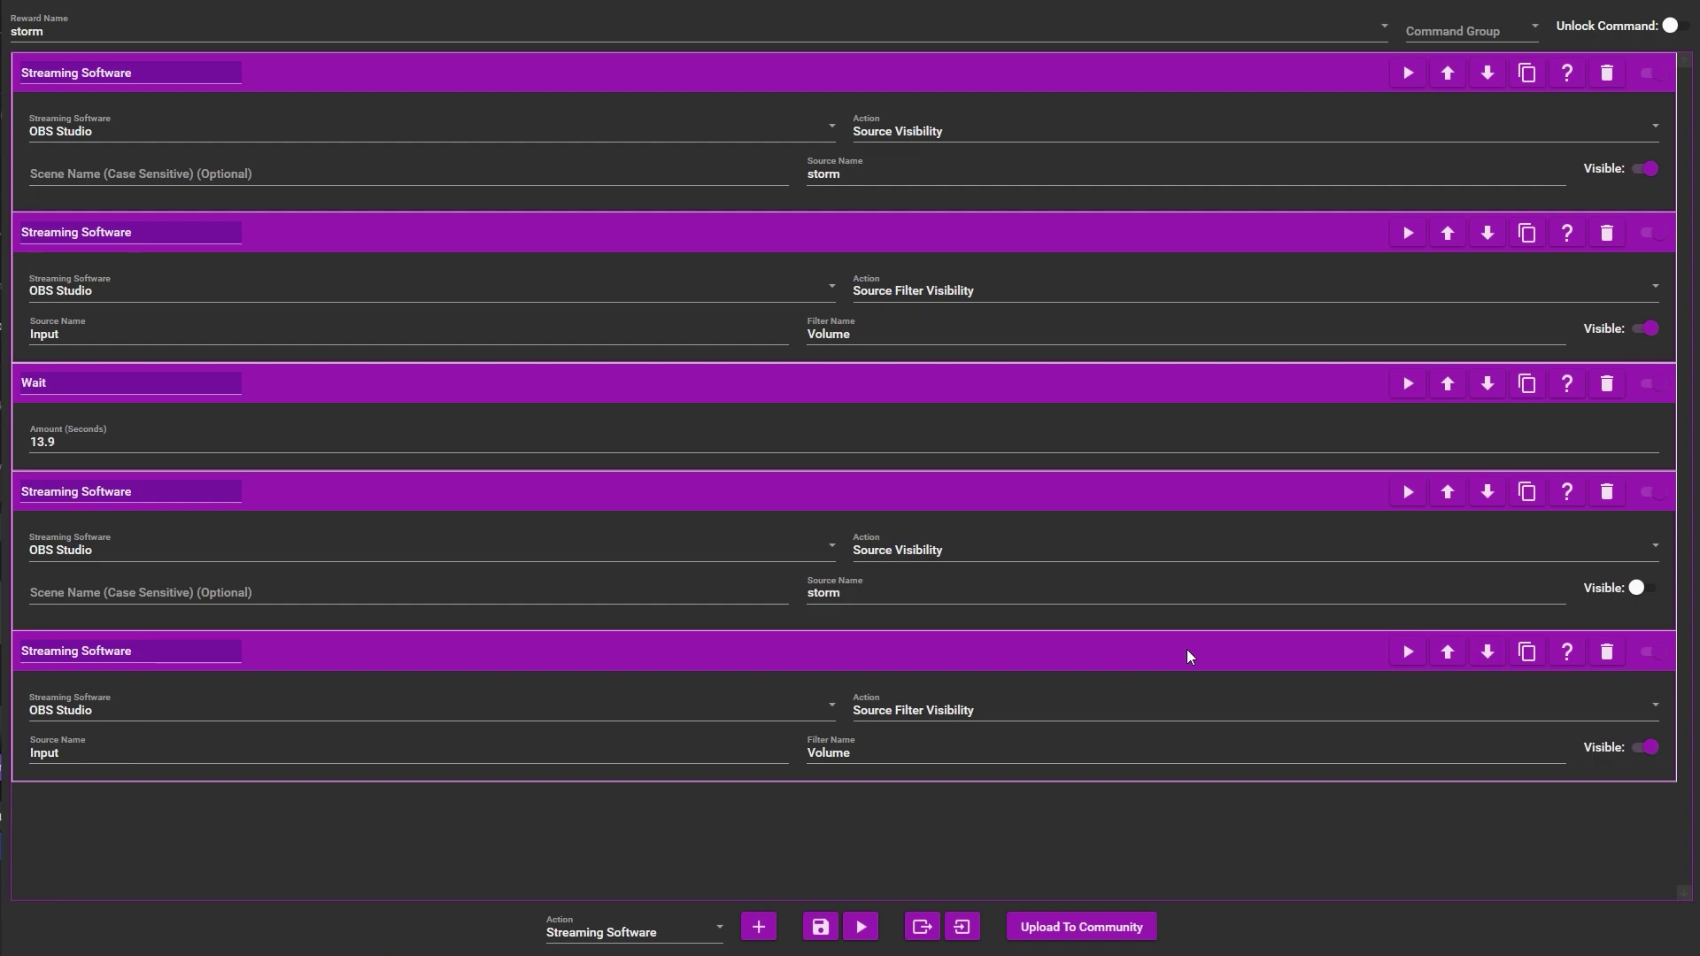
pyautogui.moveTo(1188, 657); pyautogui.dragTo(1196, 379)
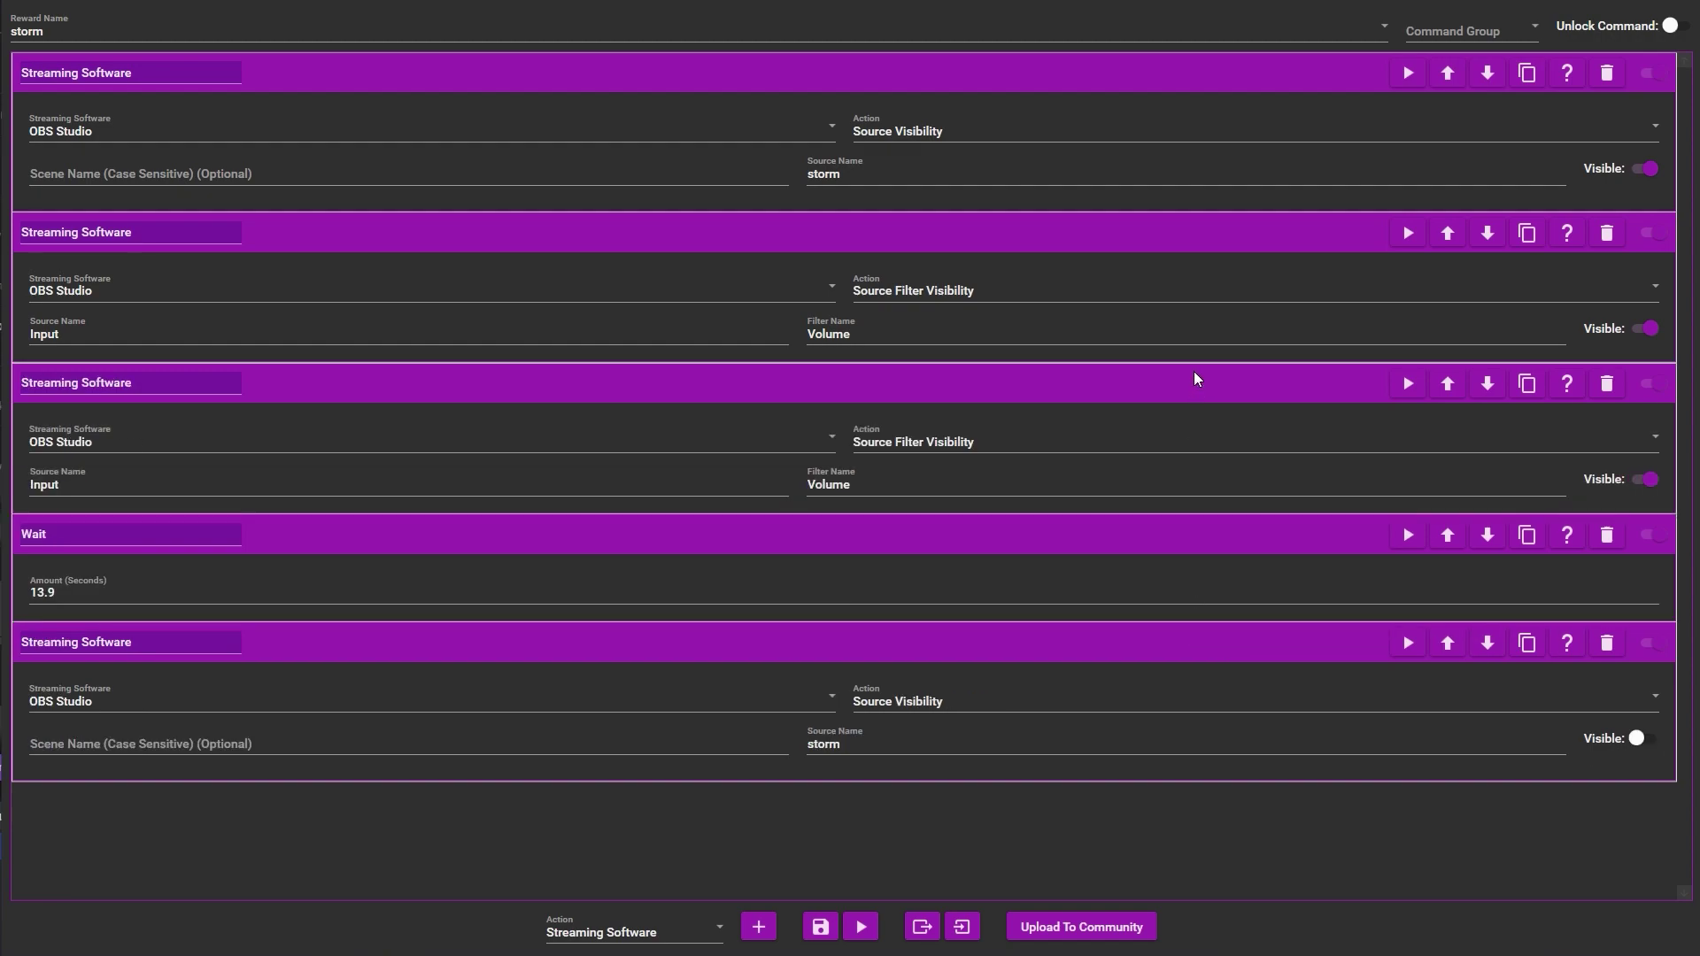
pyautogui.doubleClick(380, 480)
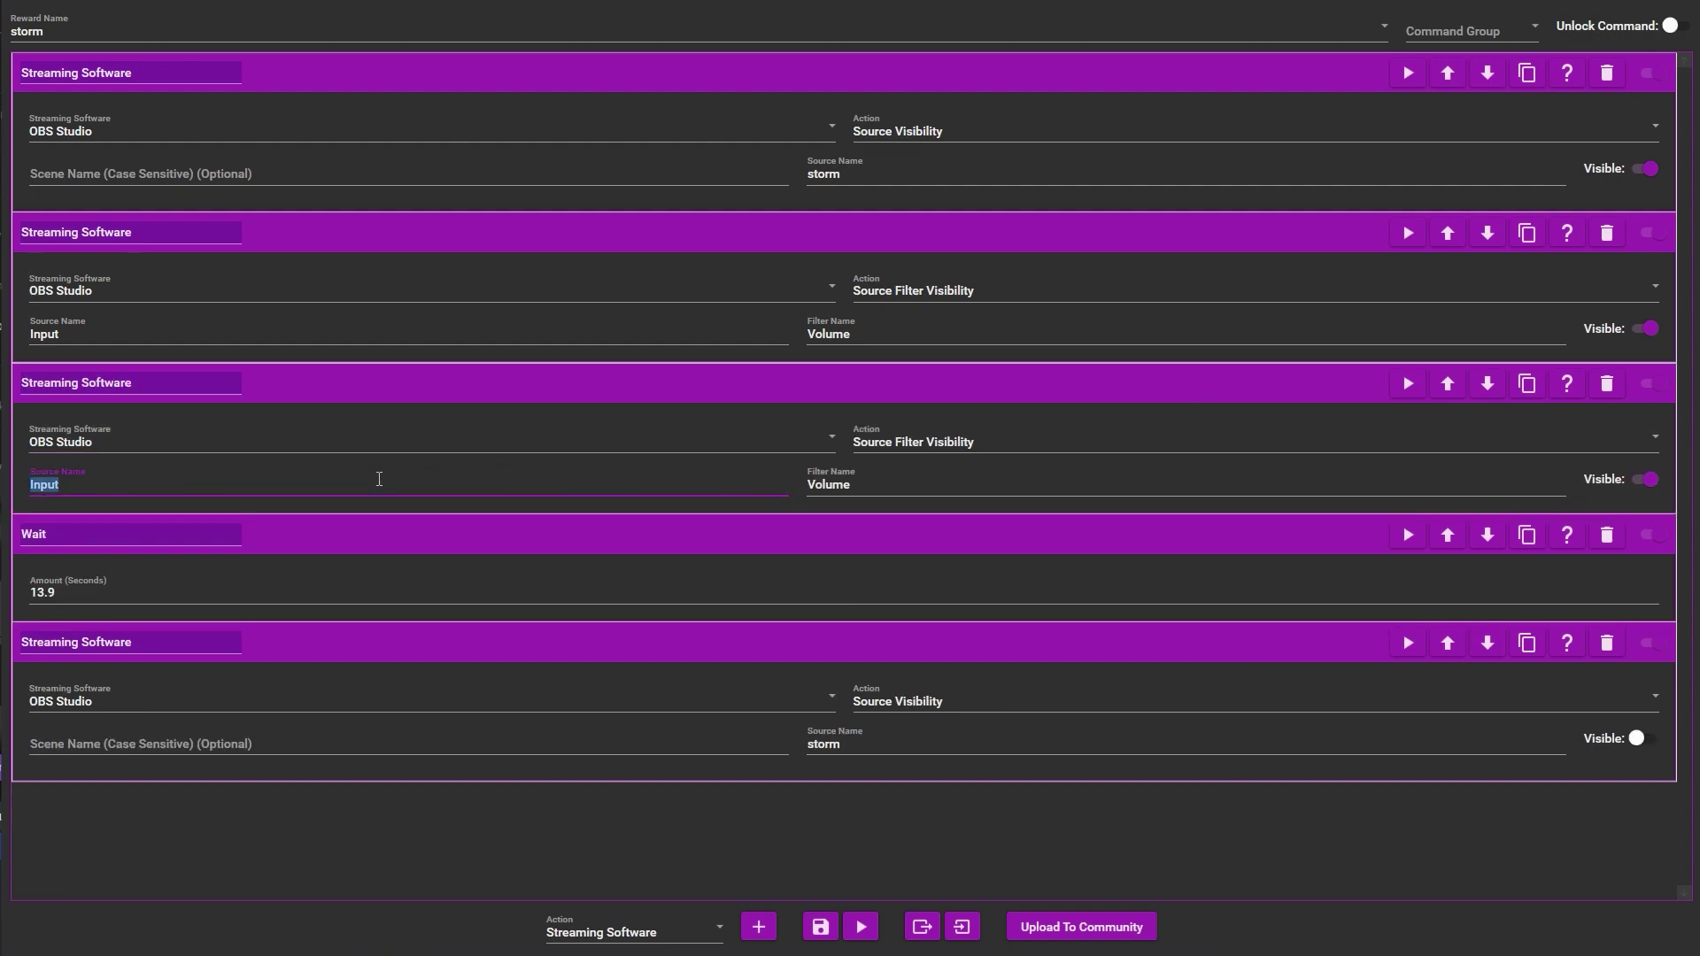
pyautogui.write('Out')
# Duplicate the Input and Output filter actions at the end of the command and turn Visible off in both copies
pyautogui.click(1527, 235)
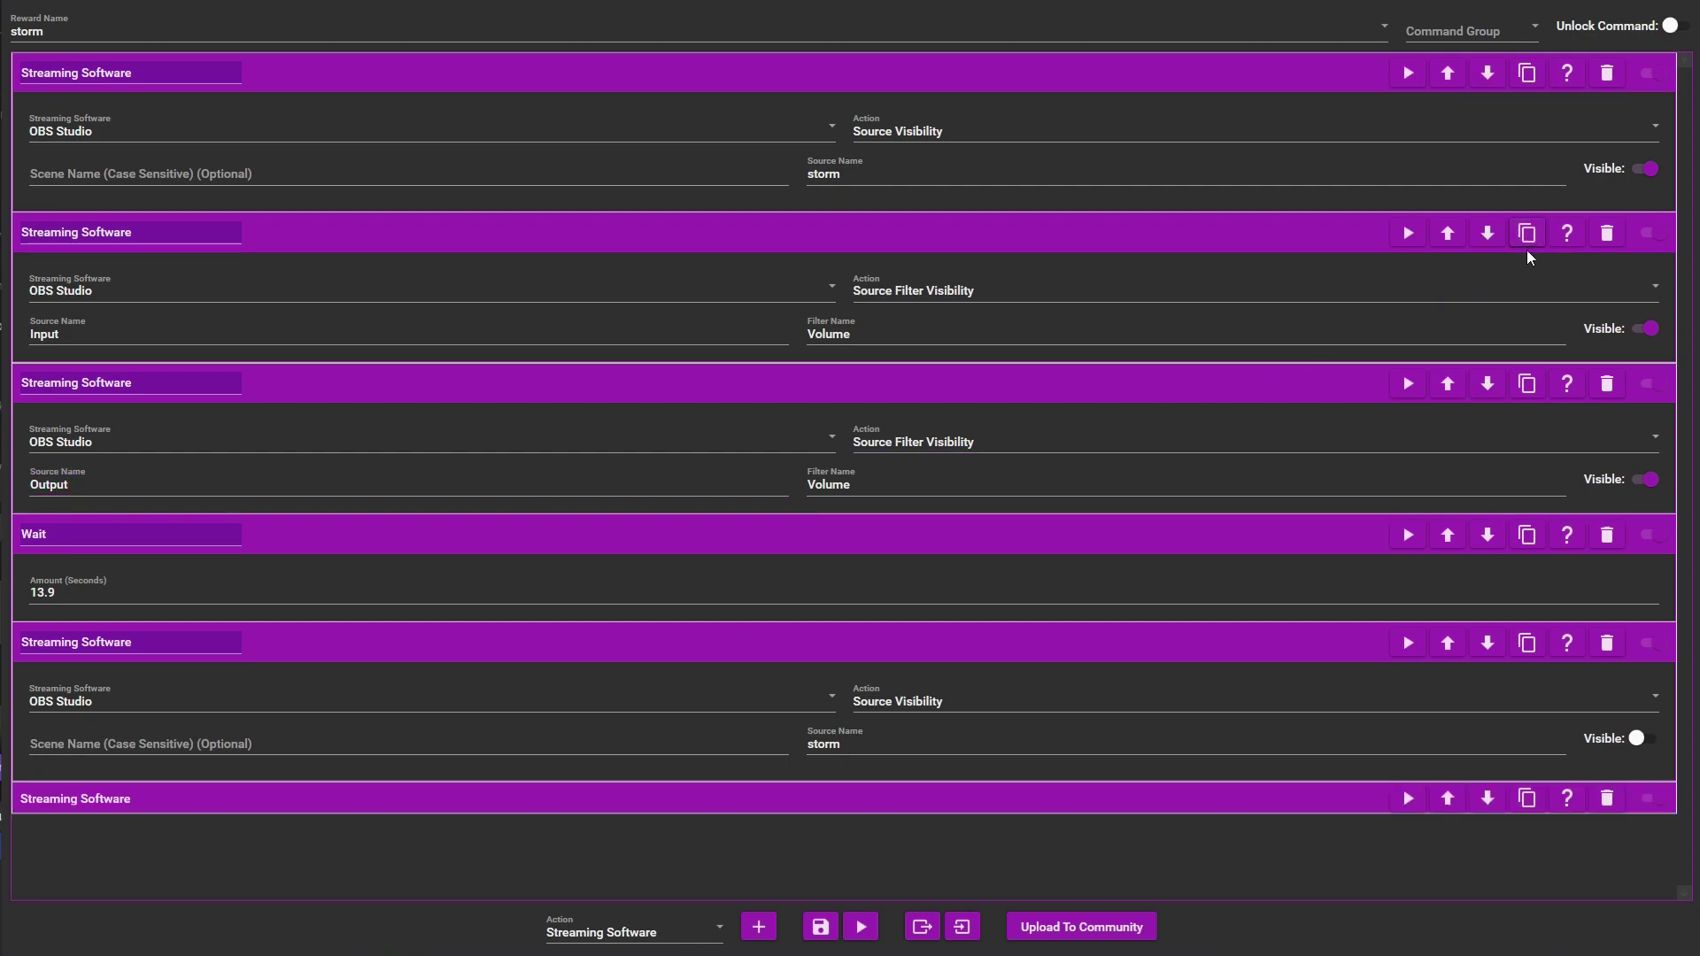
pyautogui.click(1527, 383)
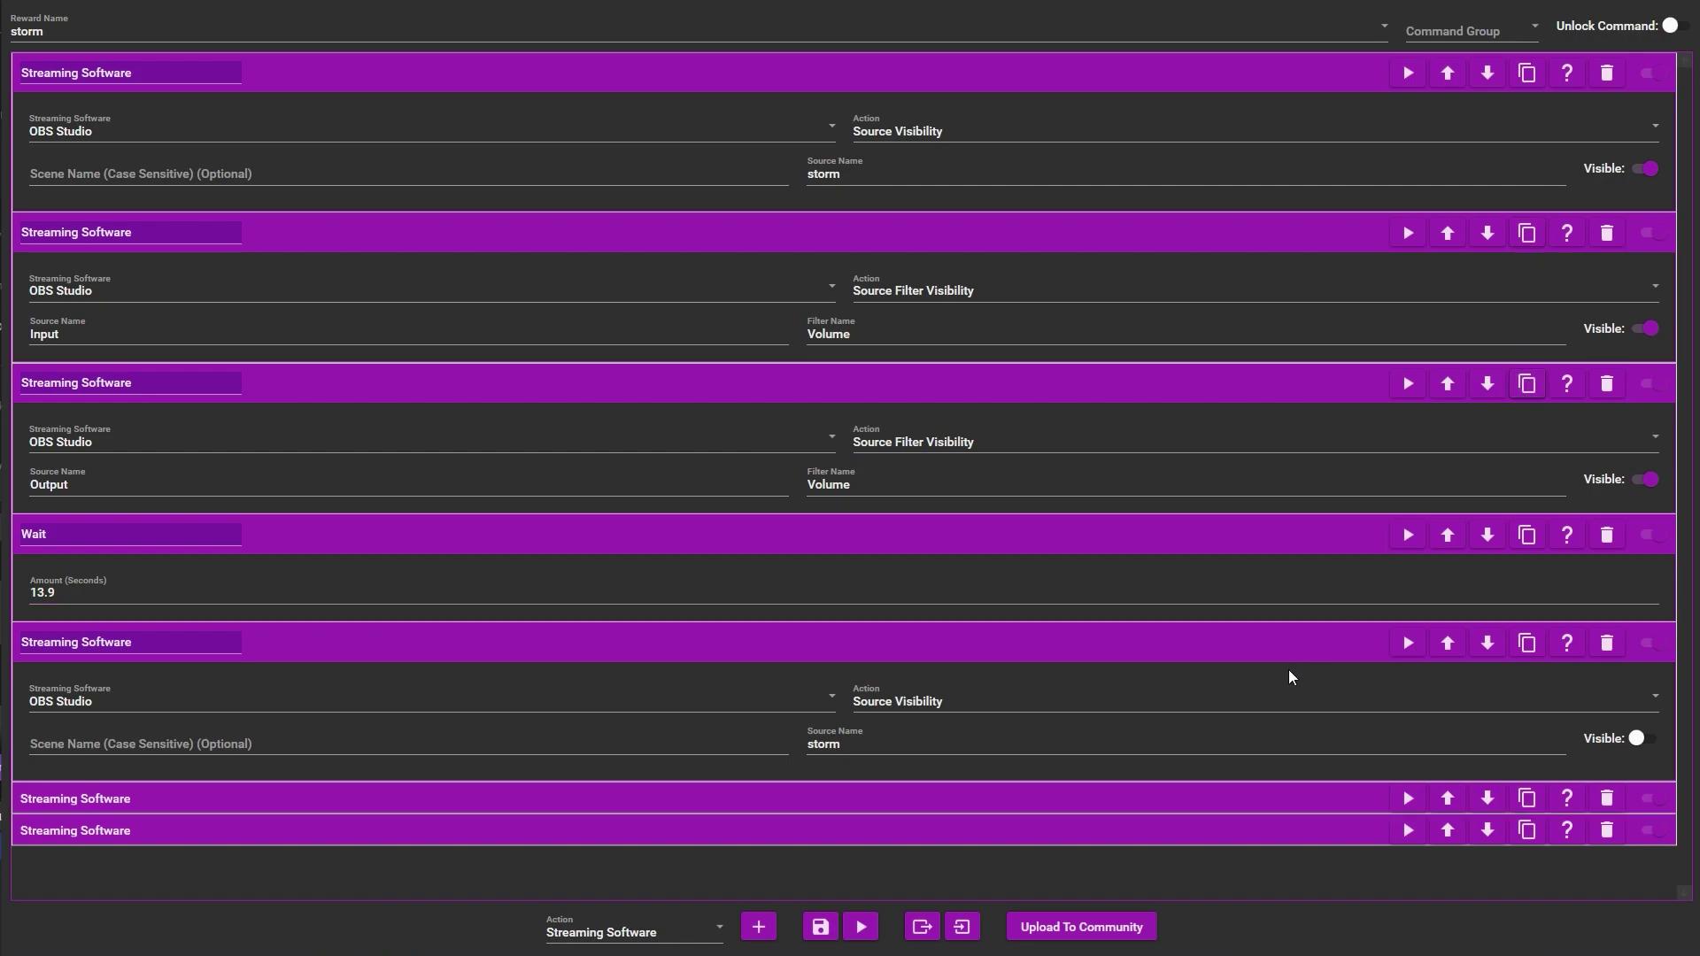
pyautogui.click(1222, 802)
pyautogui.scroll(-1, 1222, 800)
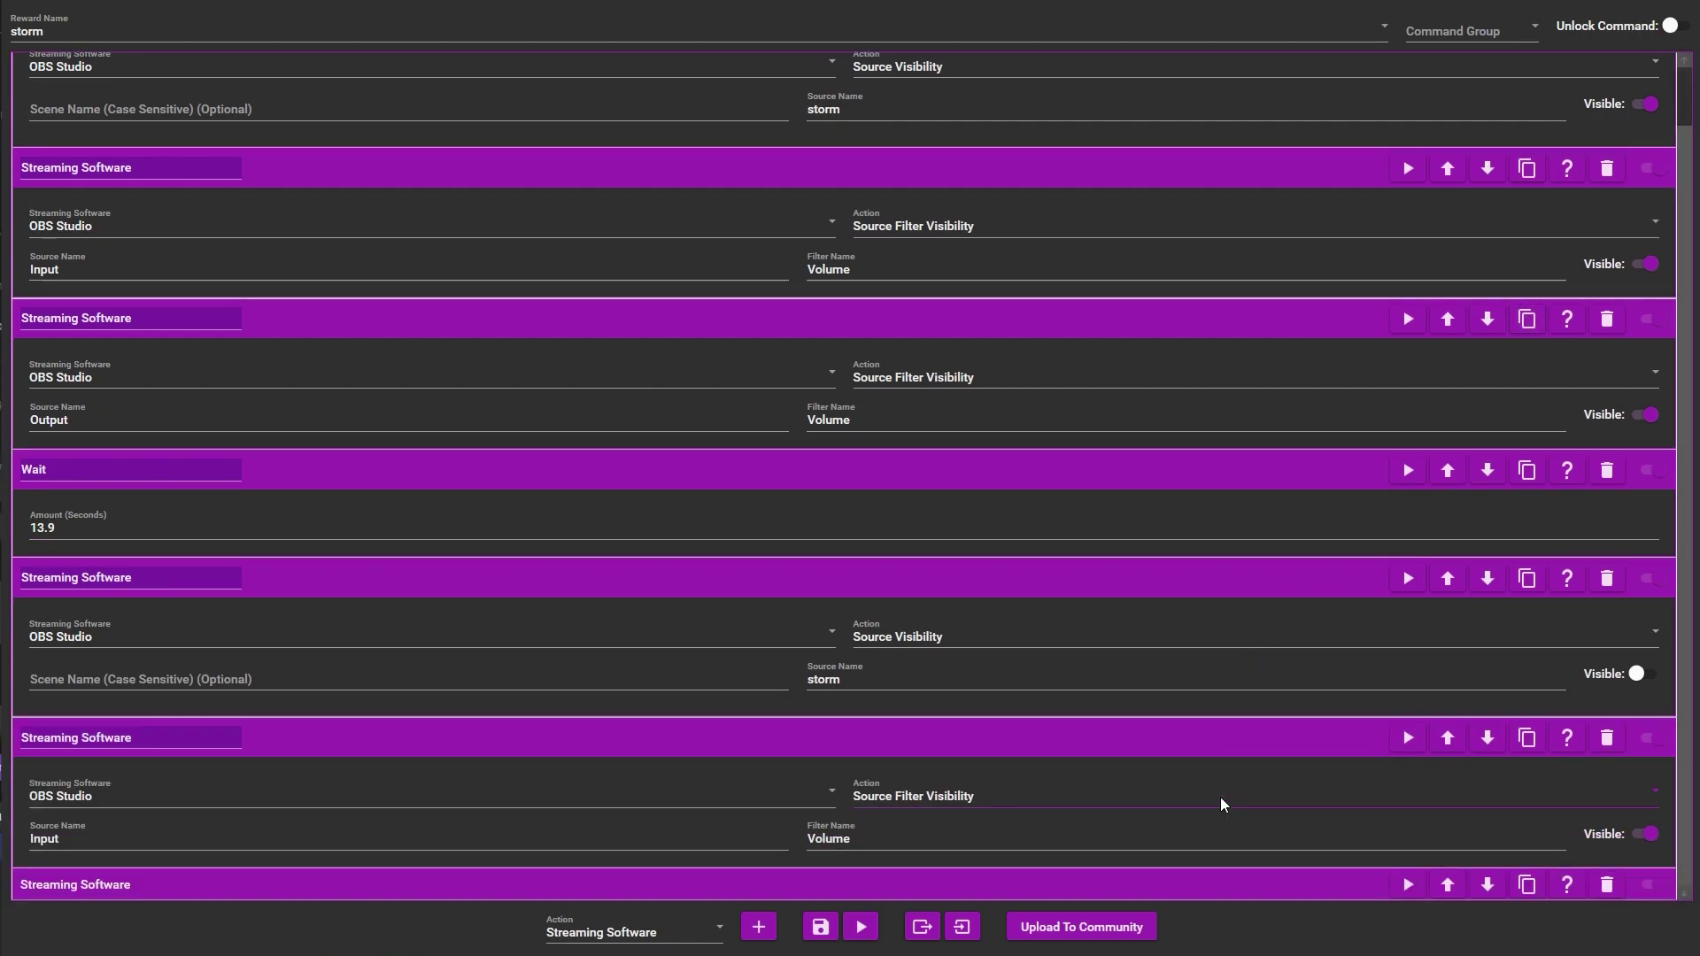
pyautogui.click(1647, 837)
pyautogui.scroll(-2, 1328, 886)
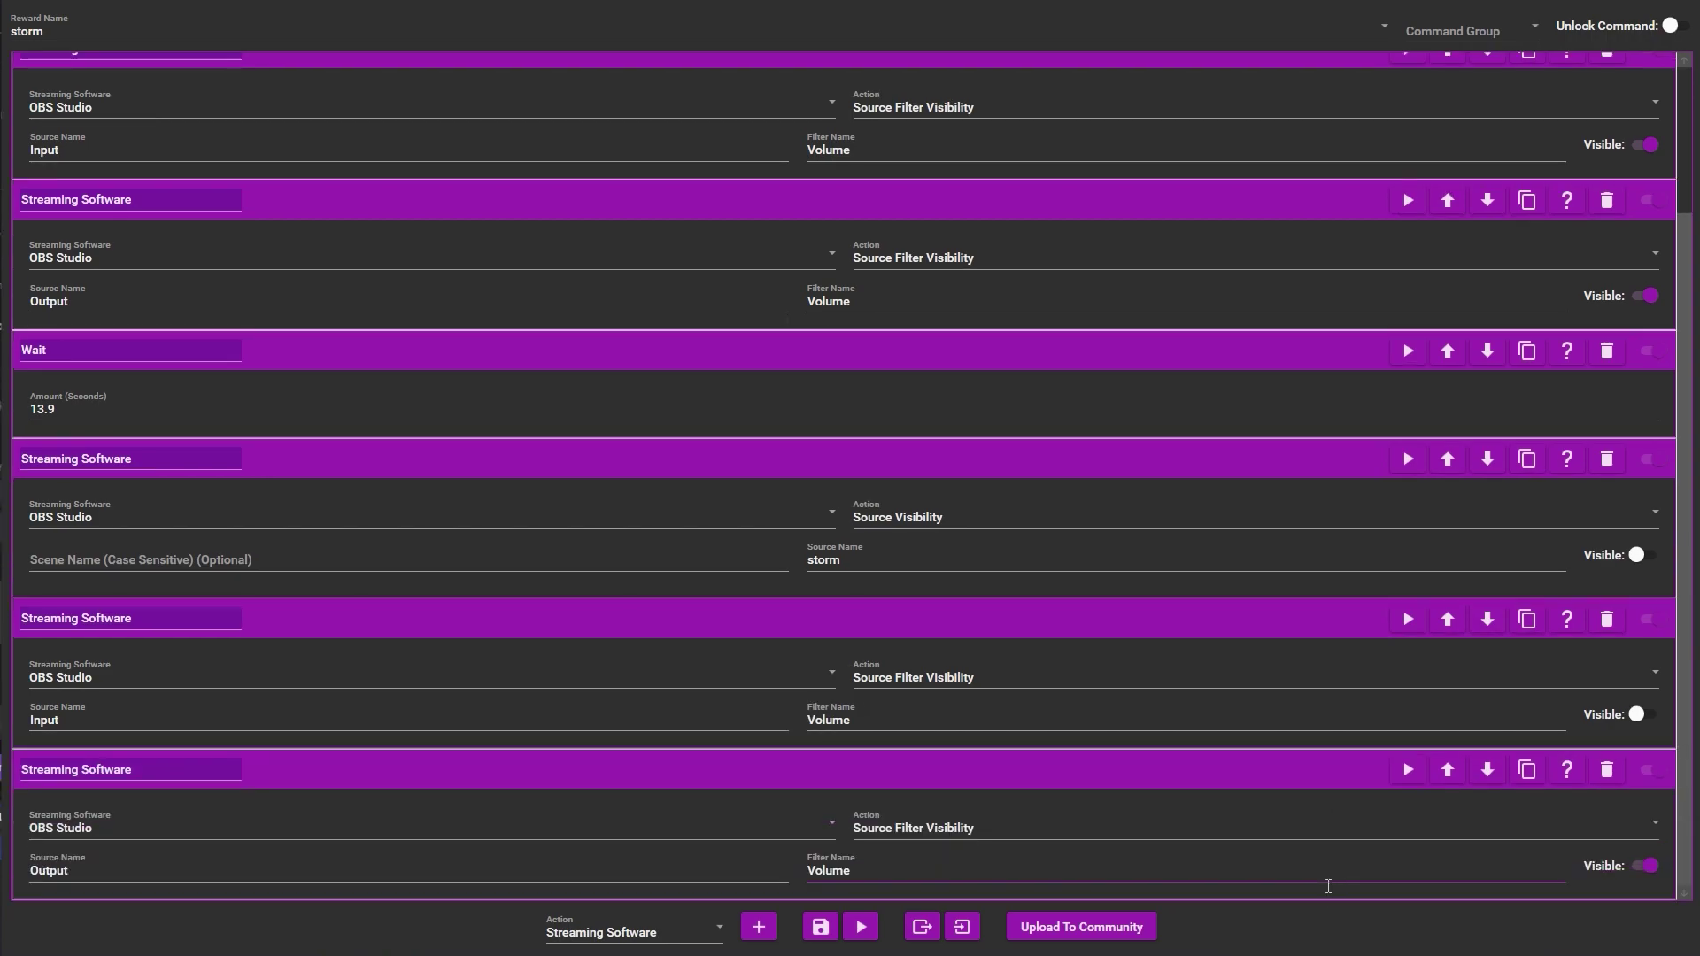
pyautogui.click(1649, 867)
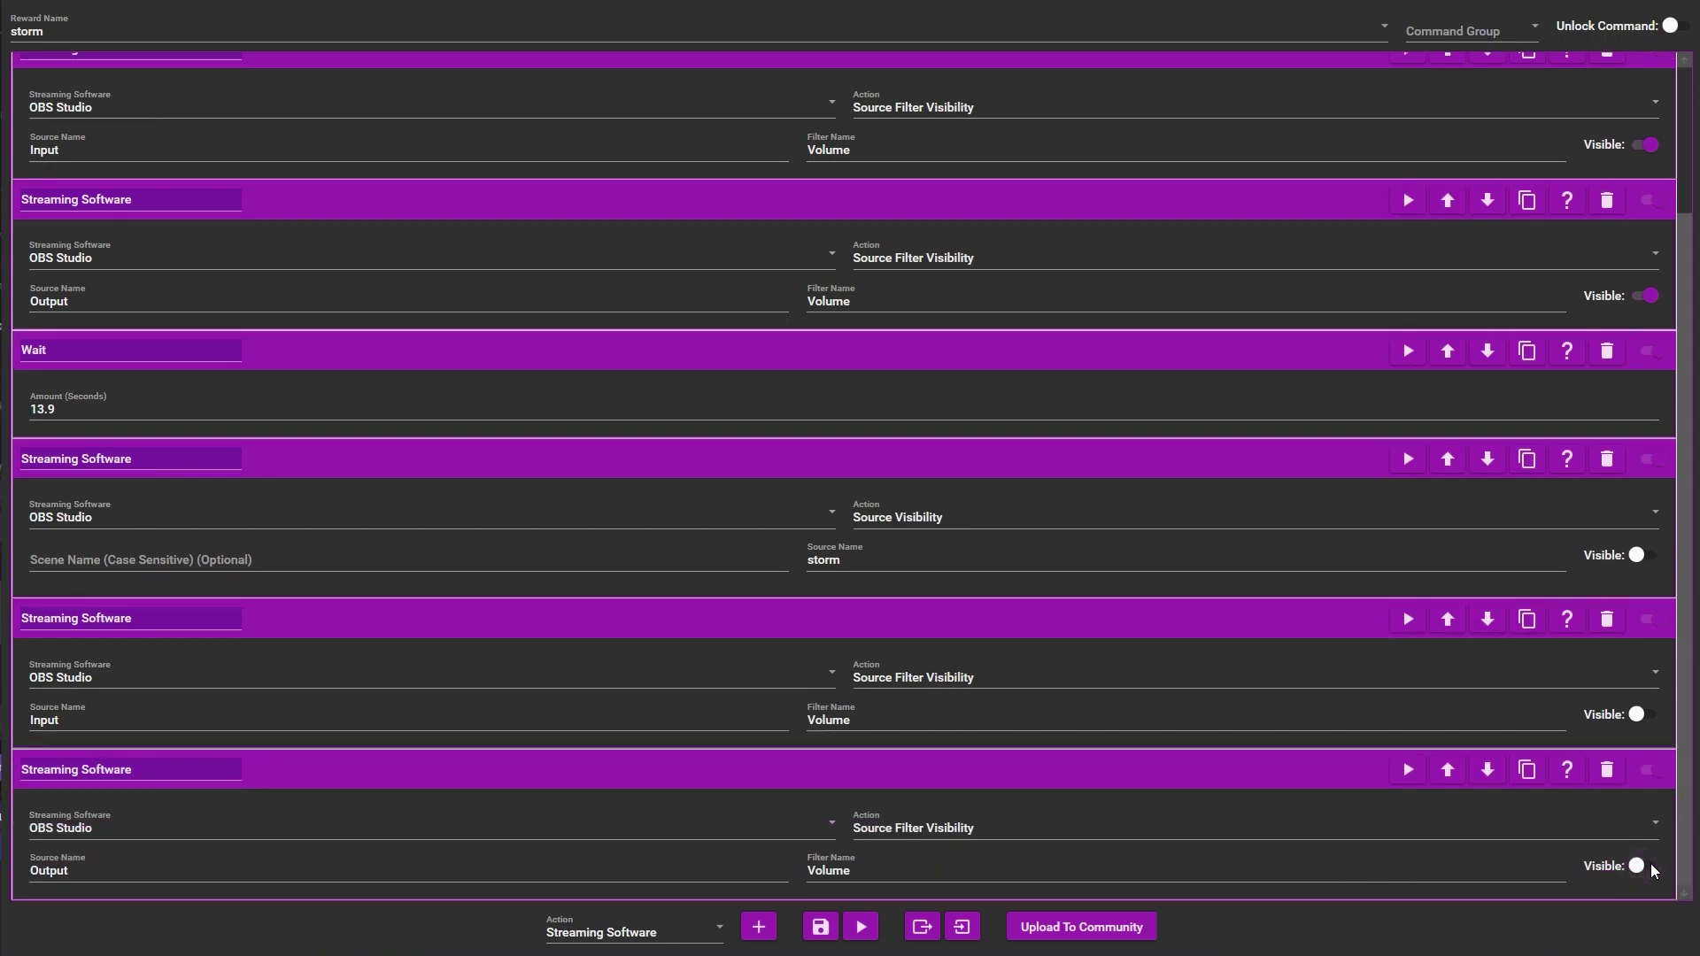